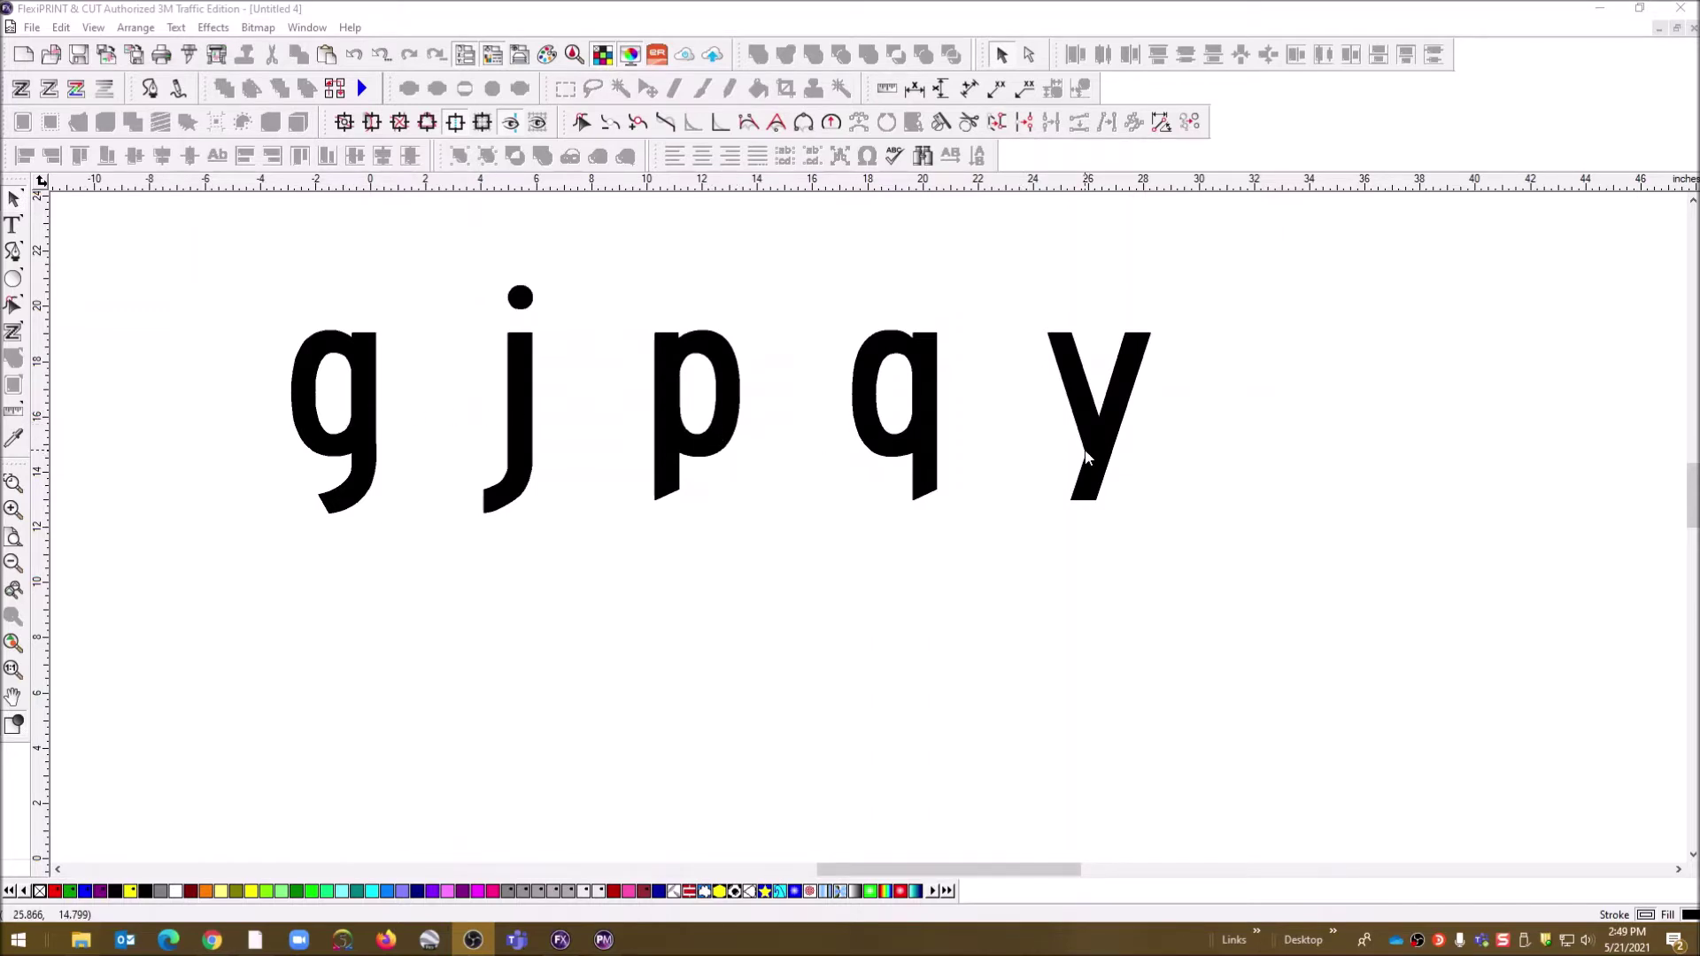
- Minimize Untitled 4, restore Untitled 3, and start a text entry on the Napa County sign
left_click(1658, 30)
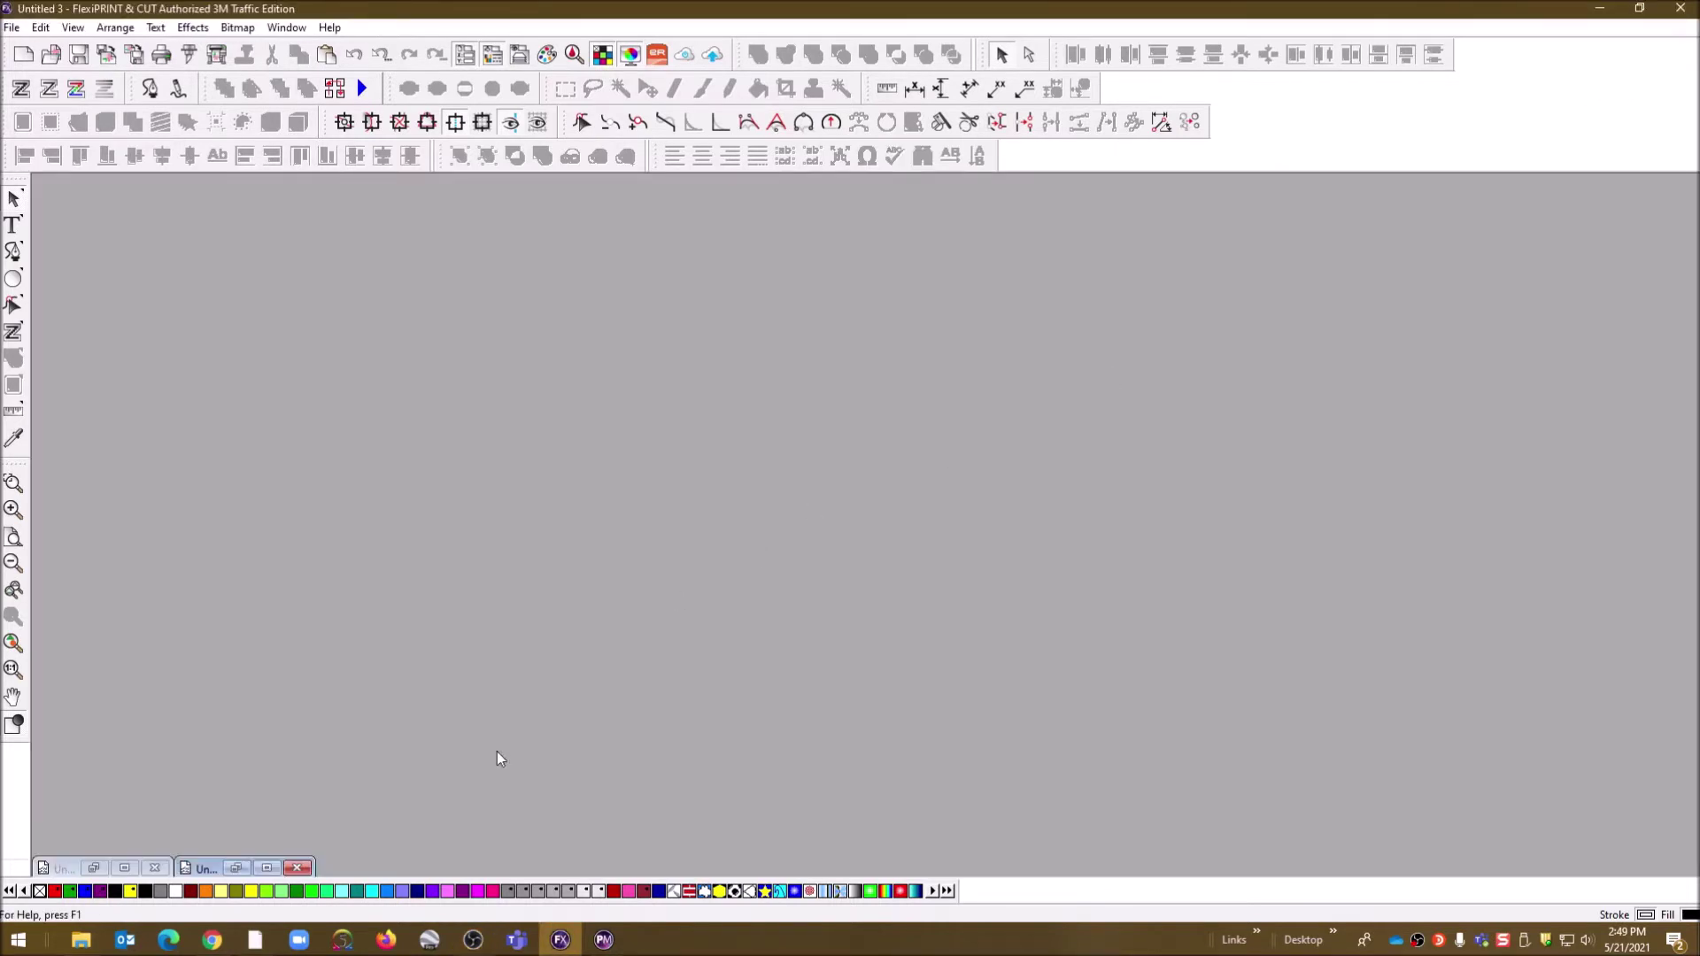
double_click(216, 873)
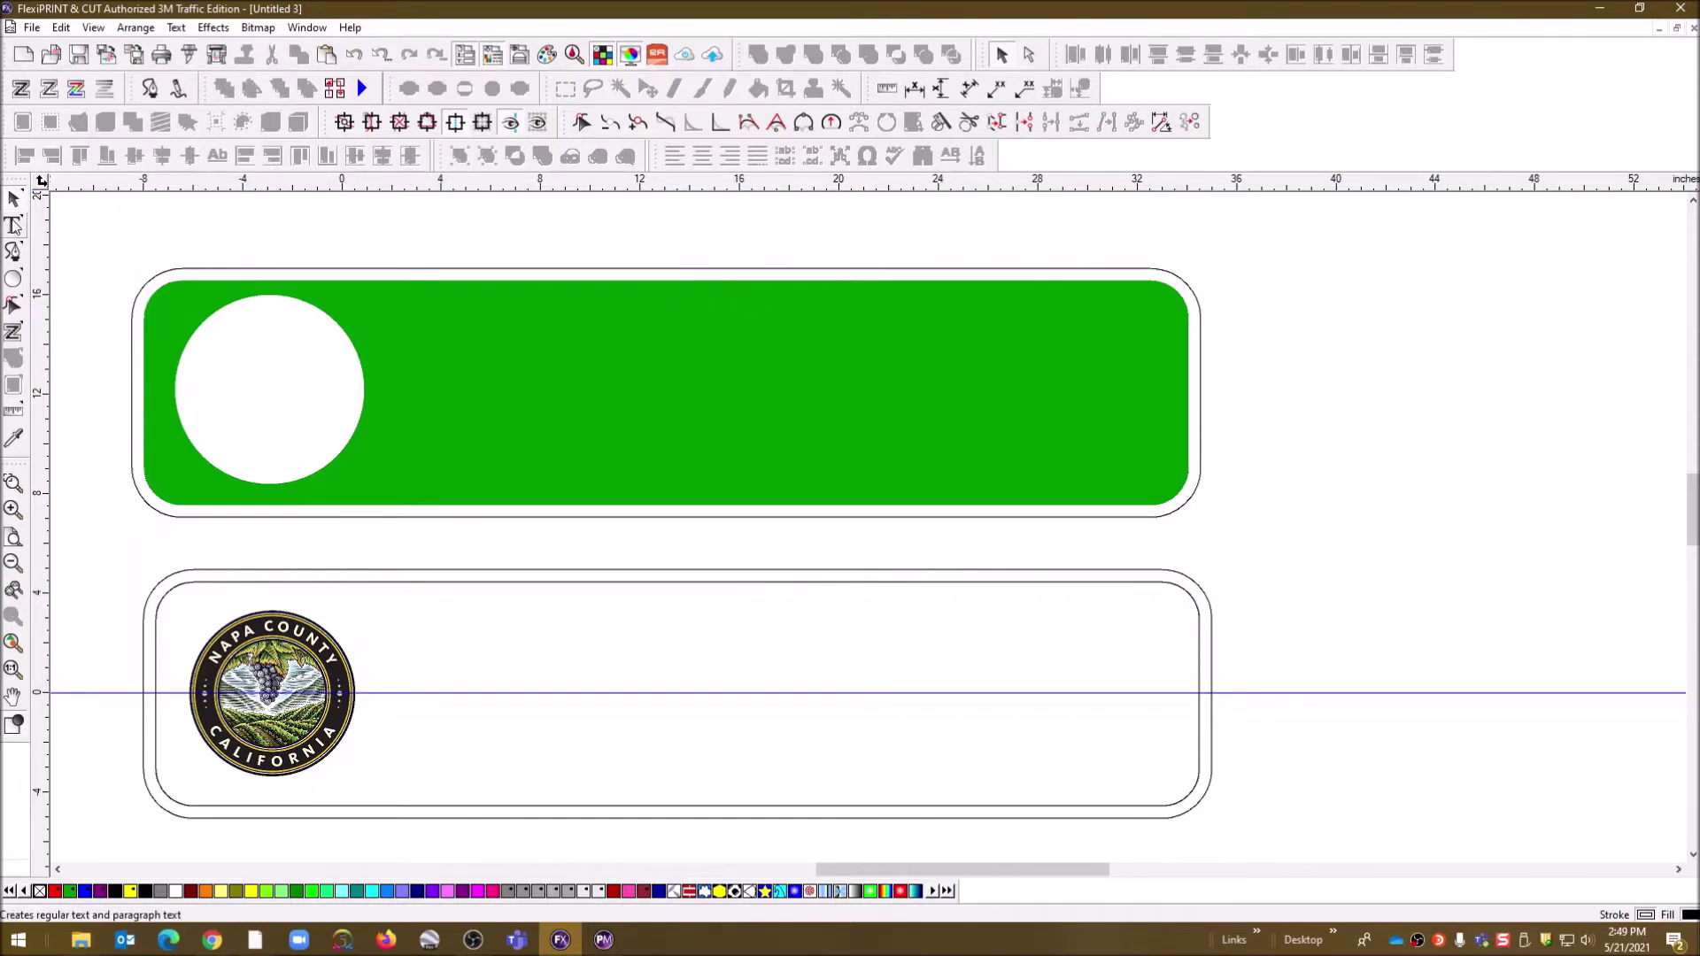
left_click(15, 248)
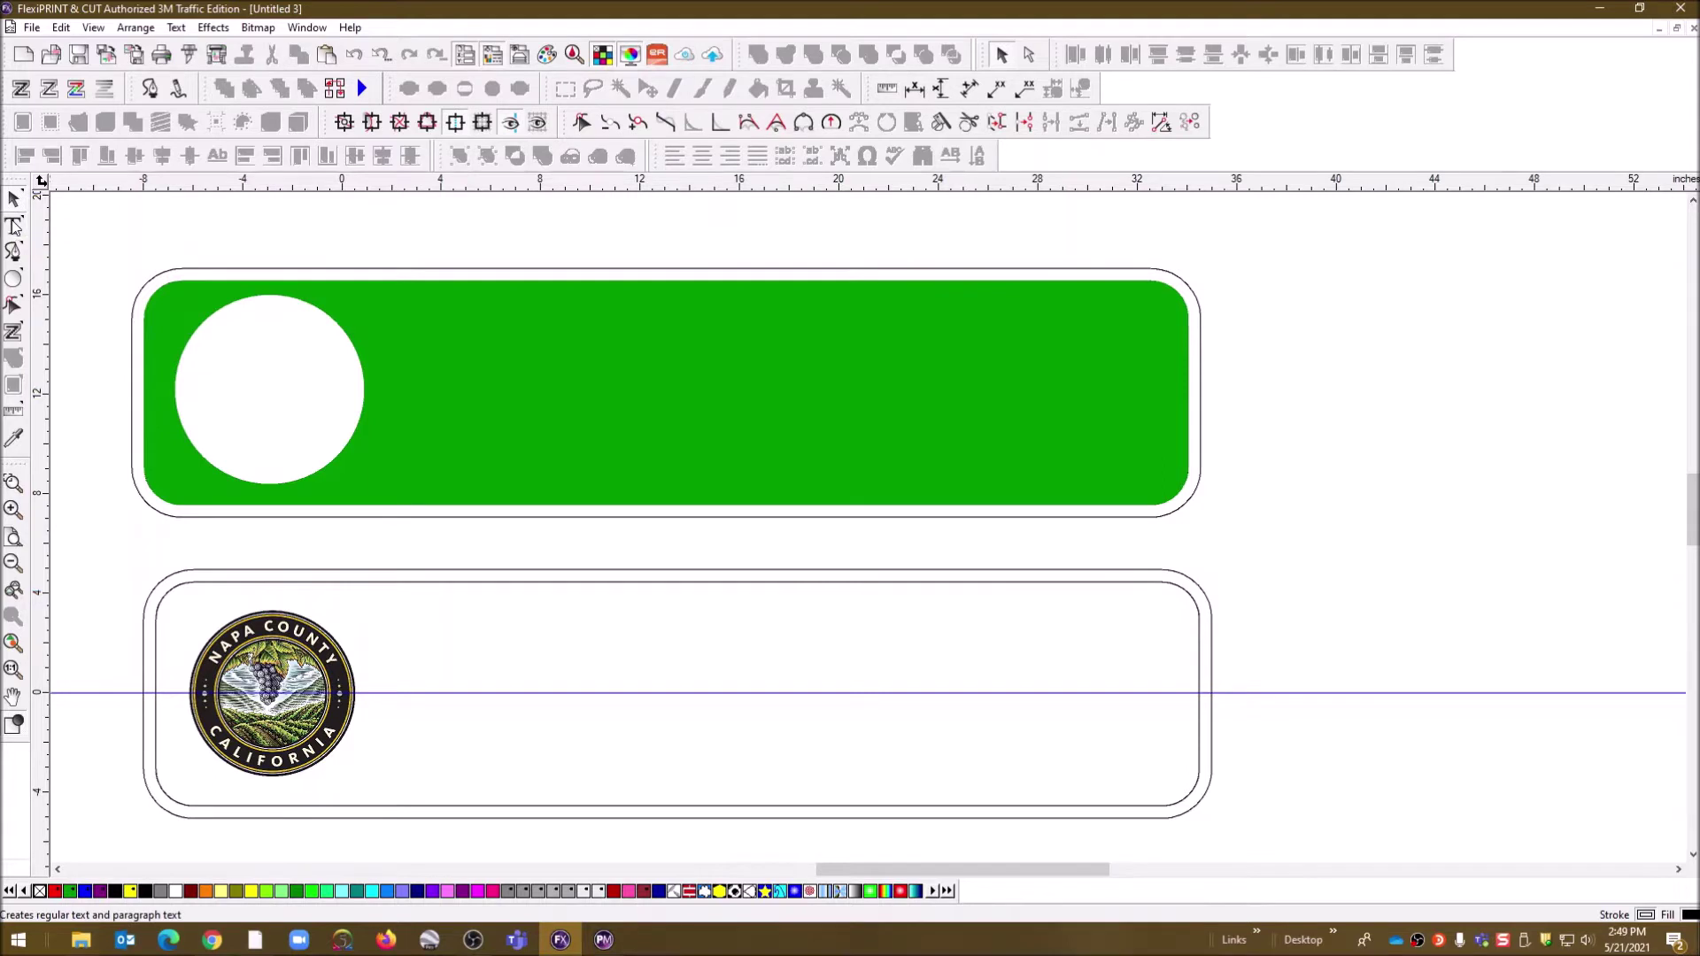
left_click(534, 707)
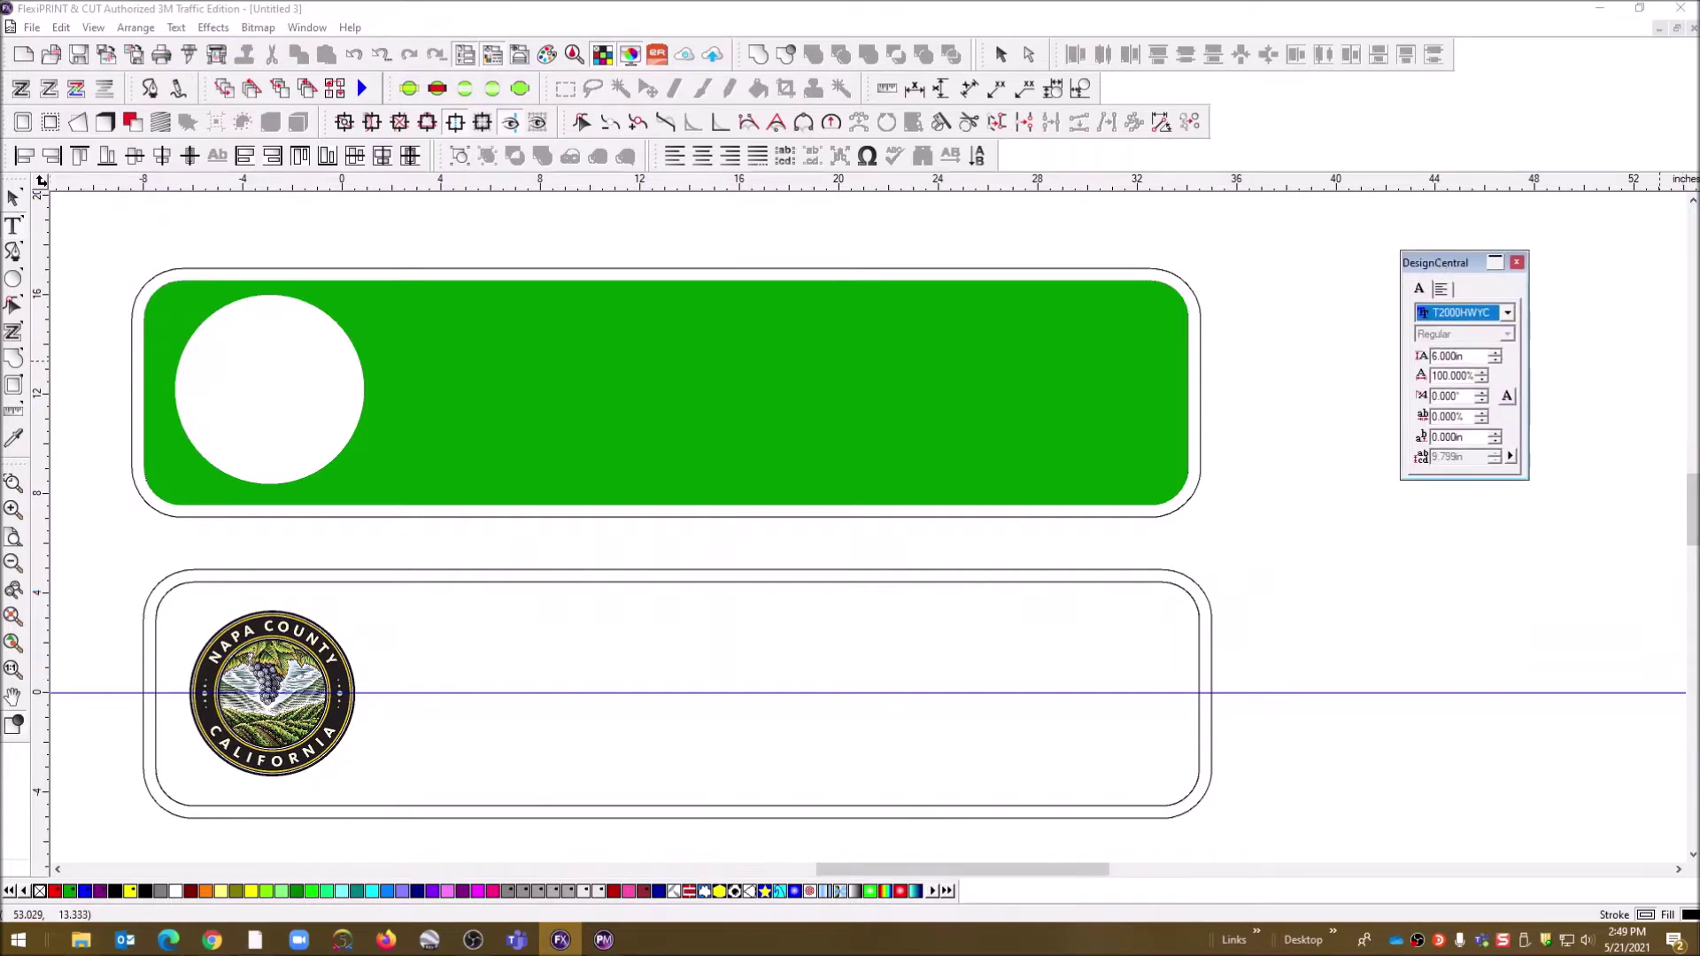
- Move the Fill/Stroke and DesignCentral panels aside and set the street name start on the lower sign
left_click_drag(1423, 508, 1554, 538)
left_click_drag(1462, 270, 1551, 282)
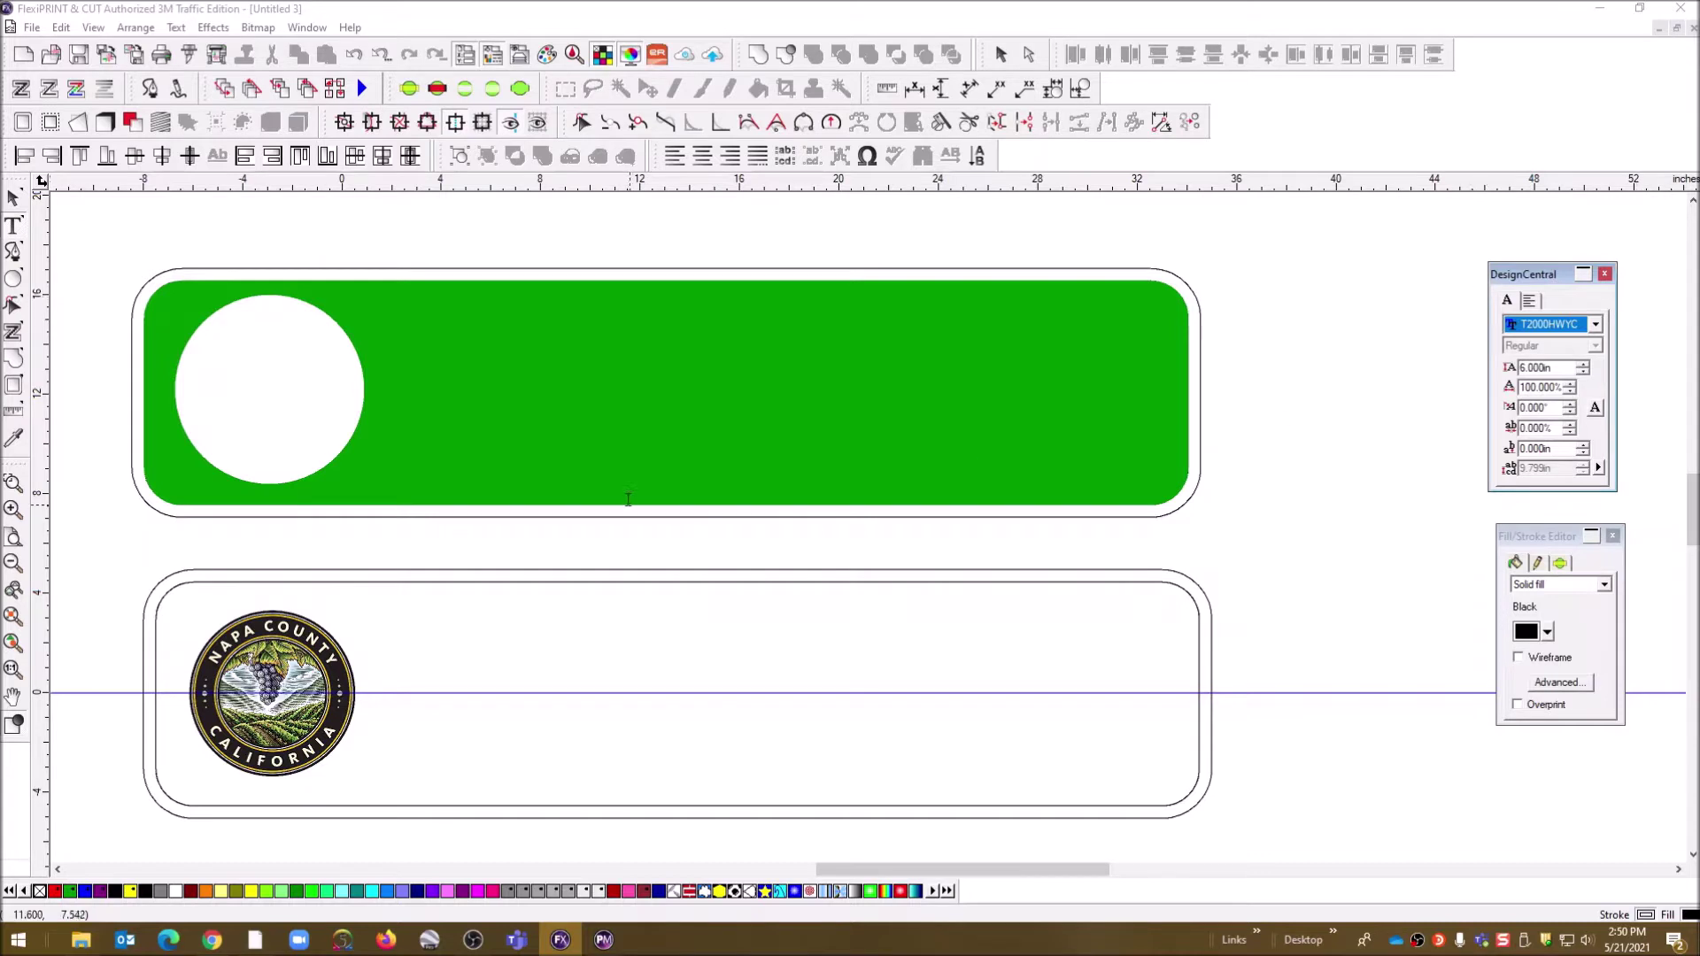
left_click(472, 703)
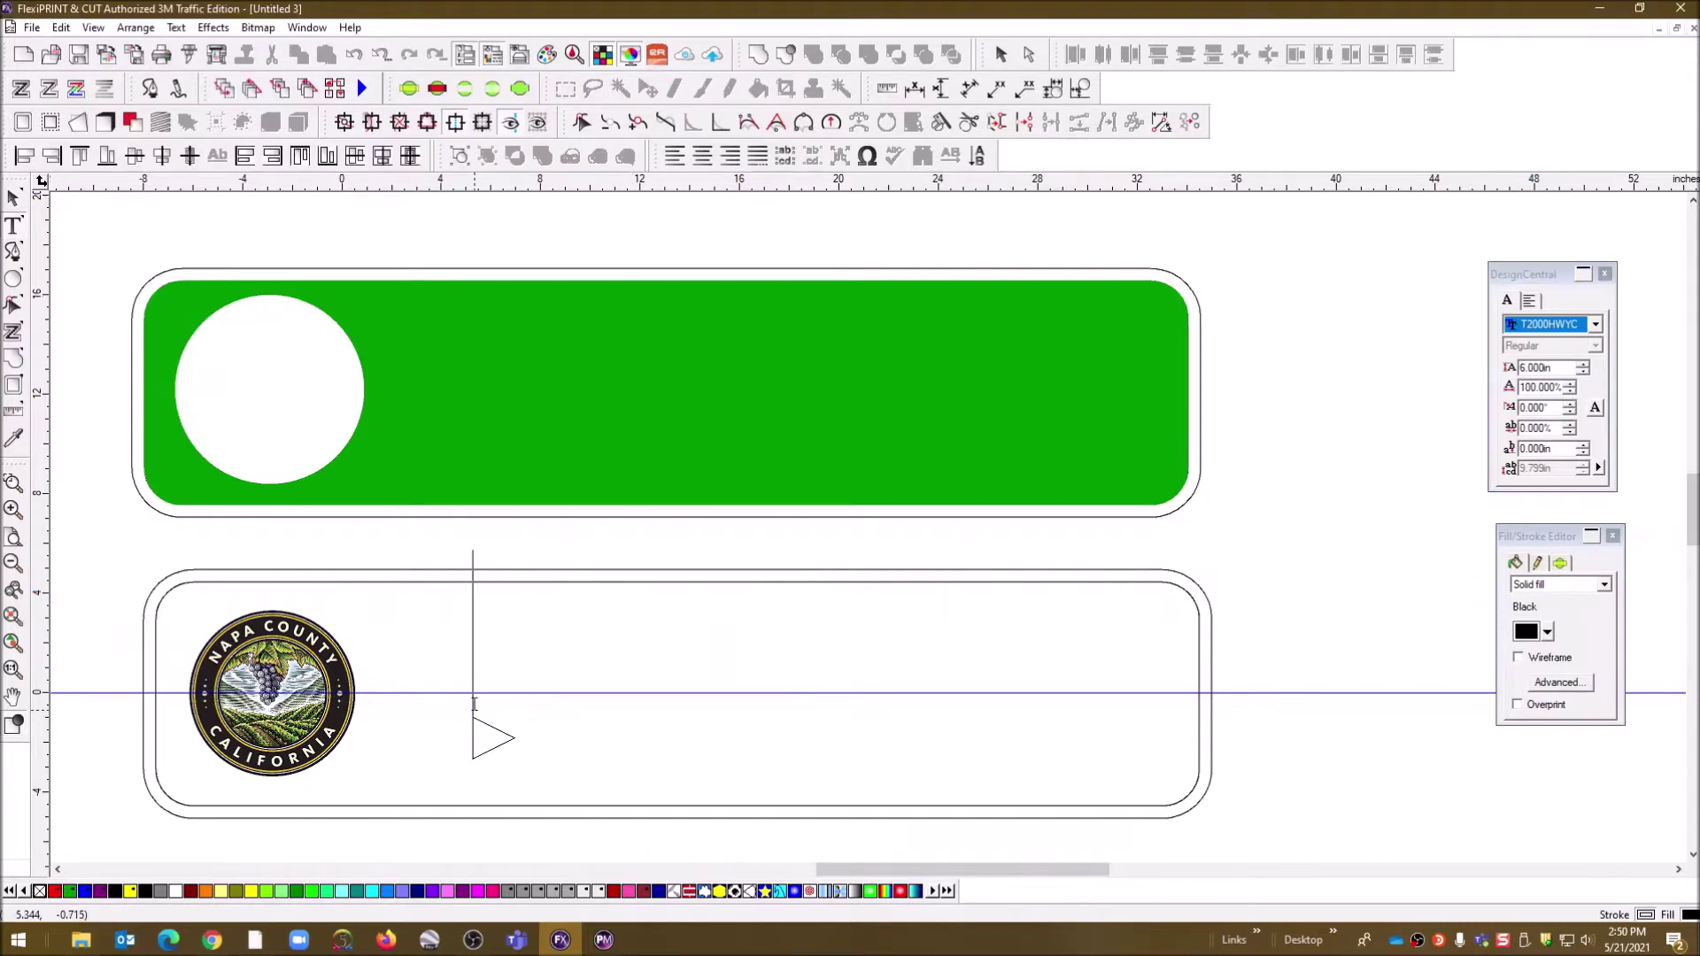
- Type 'Poppy' on the Napa County sign and add a 2.5 in 'Ln' text beside the signs
type("Poppy")
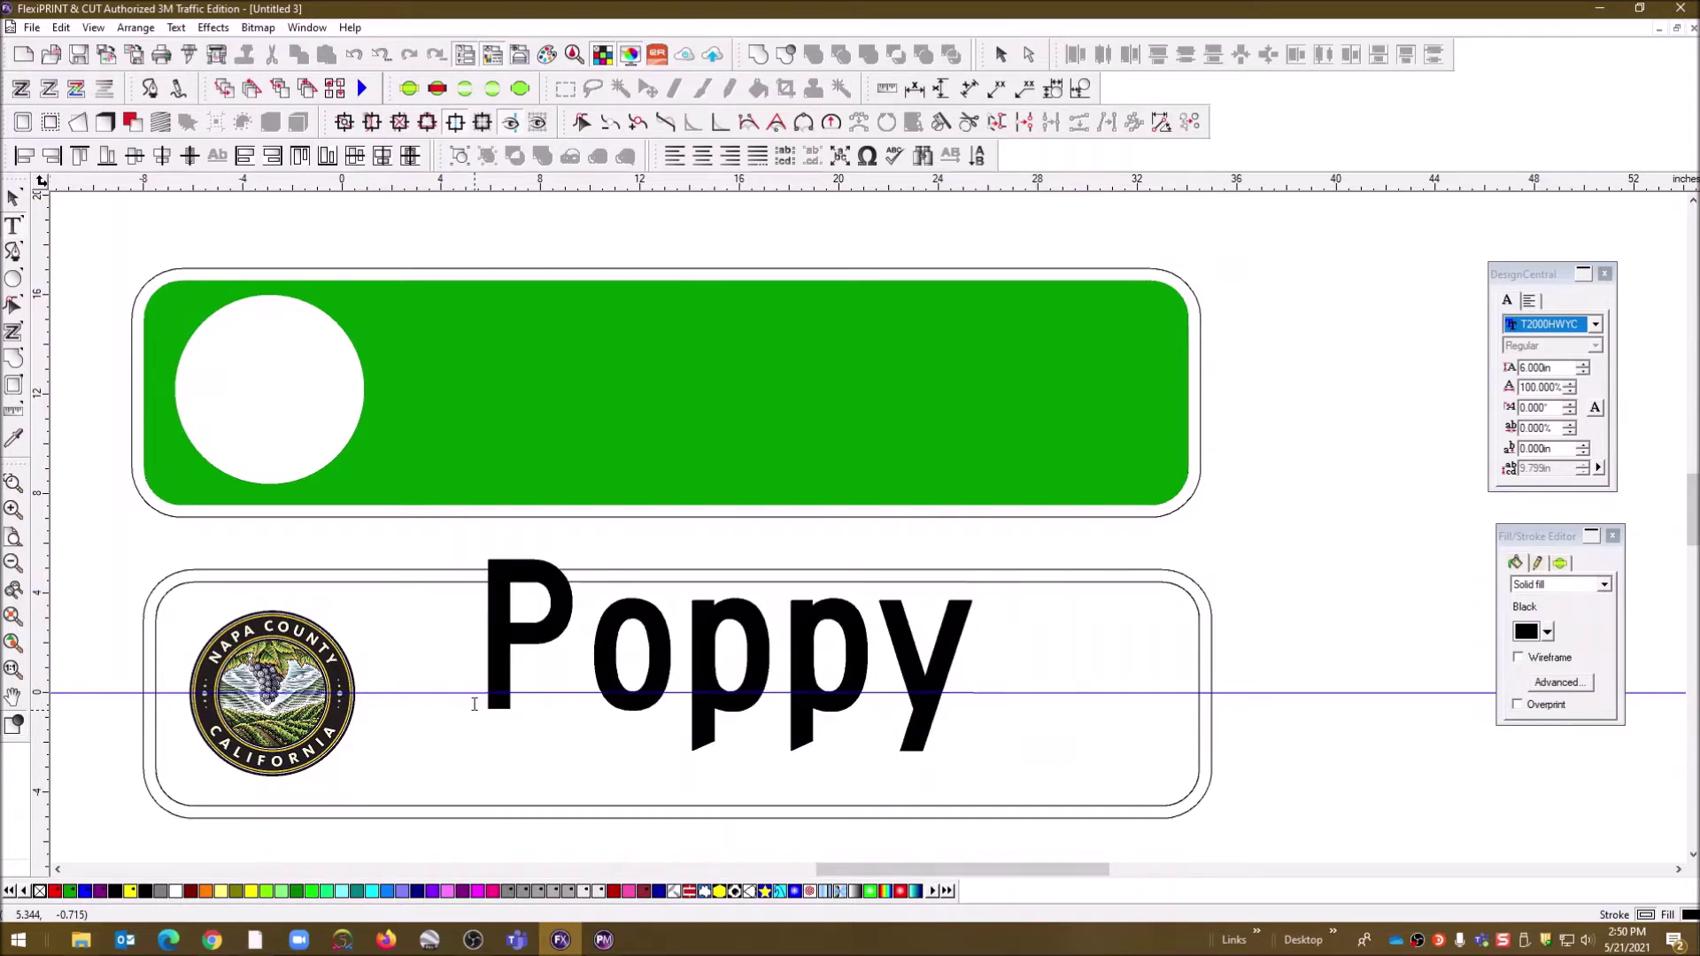
left_click(1227, 574)
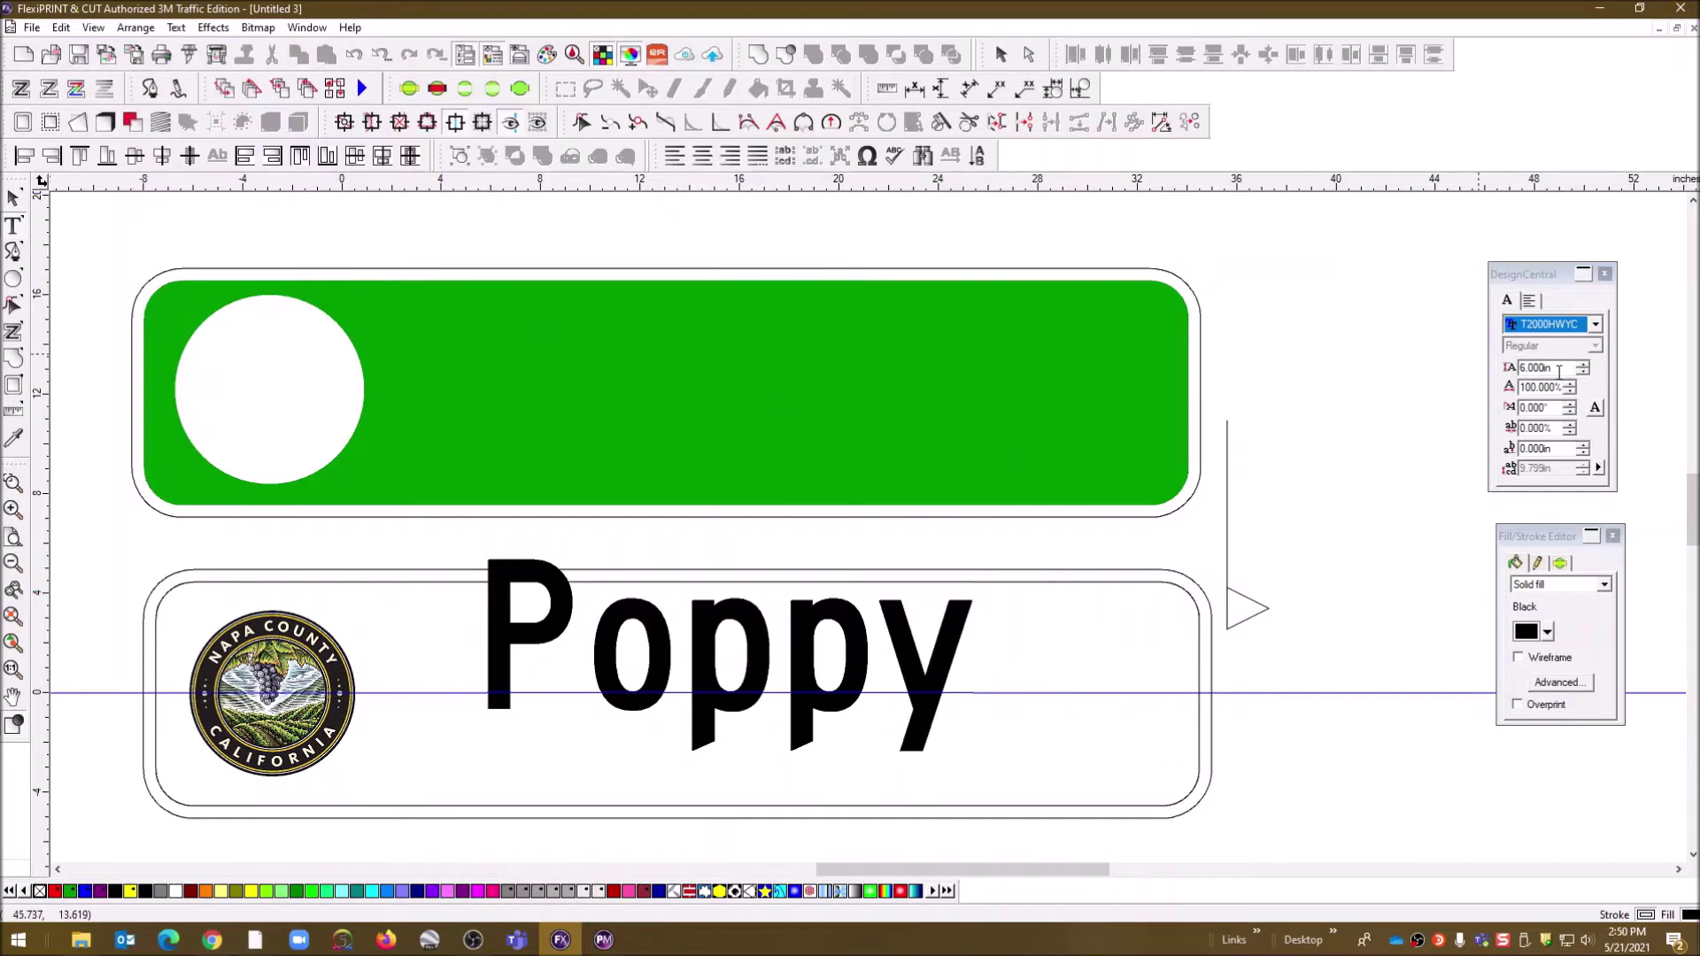
left_click_drag(1559, 370, 1522, 367)
type("2")
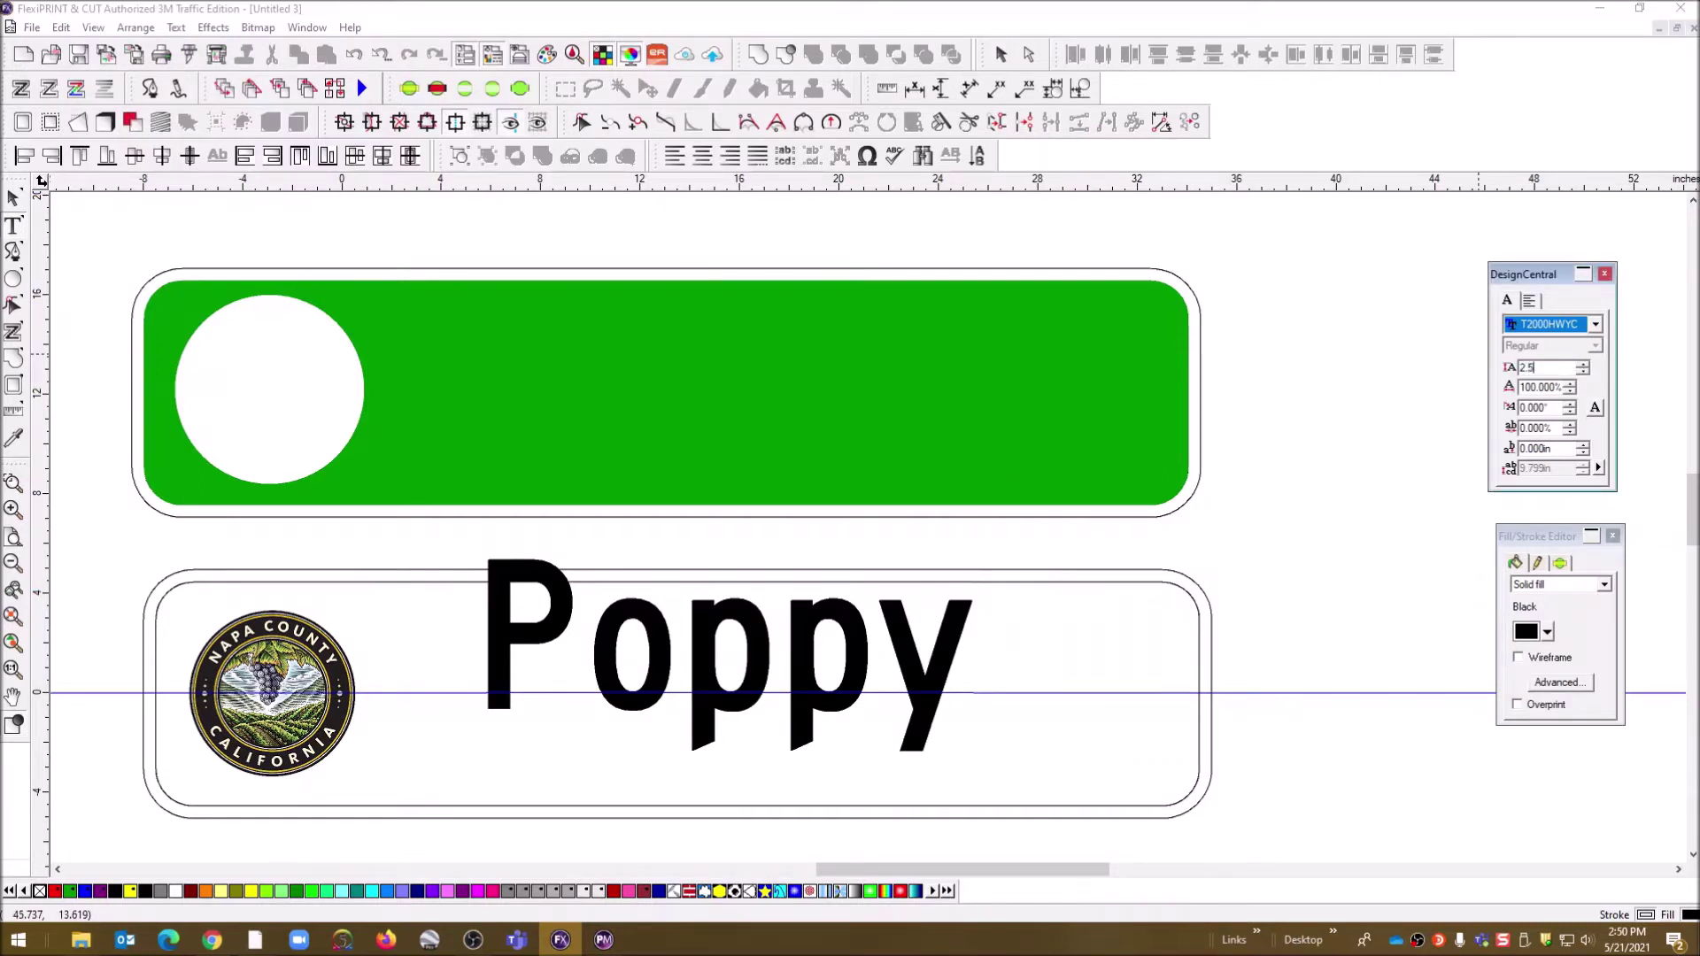
type(".5")
left_click(1297, 436)
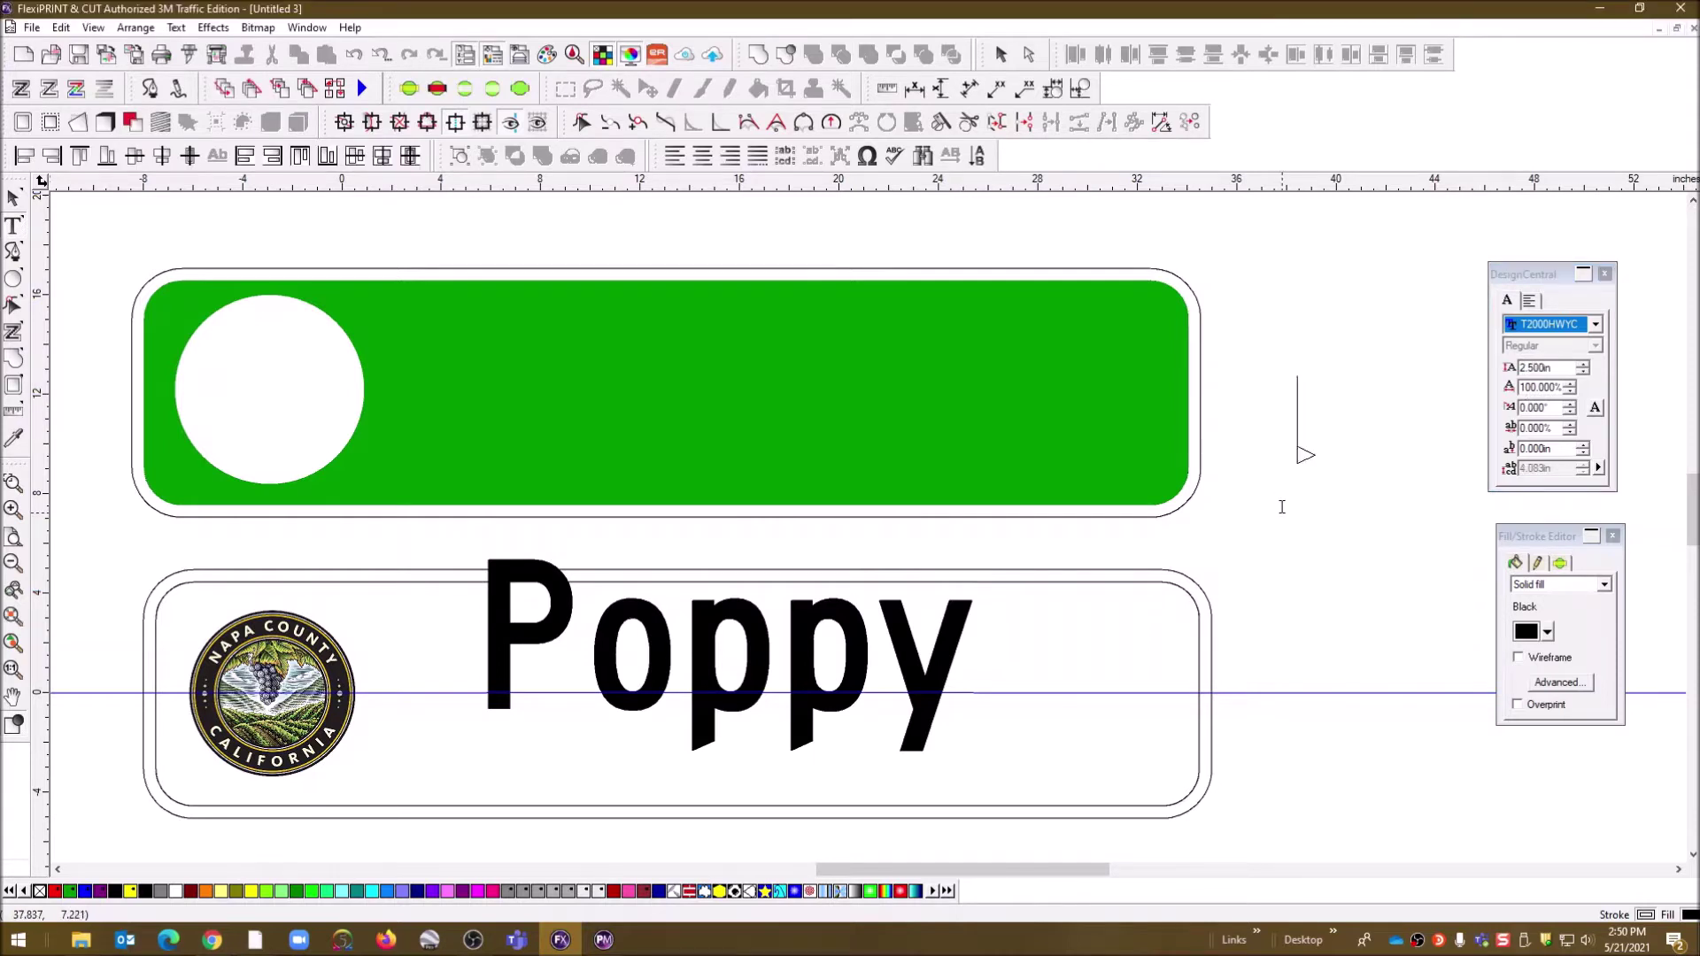
type("Ln")
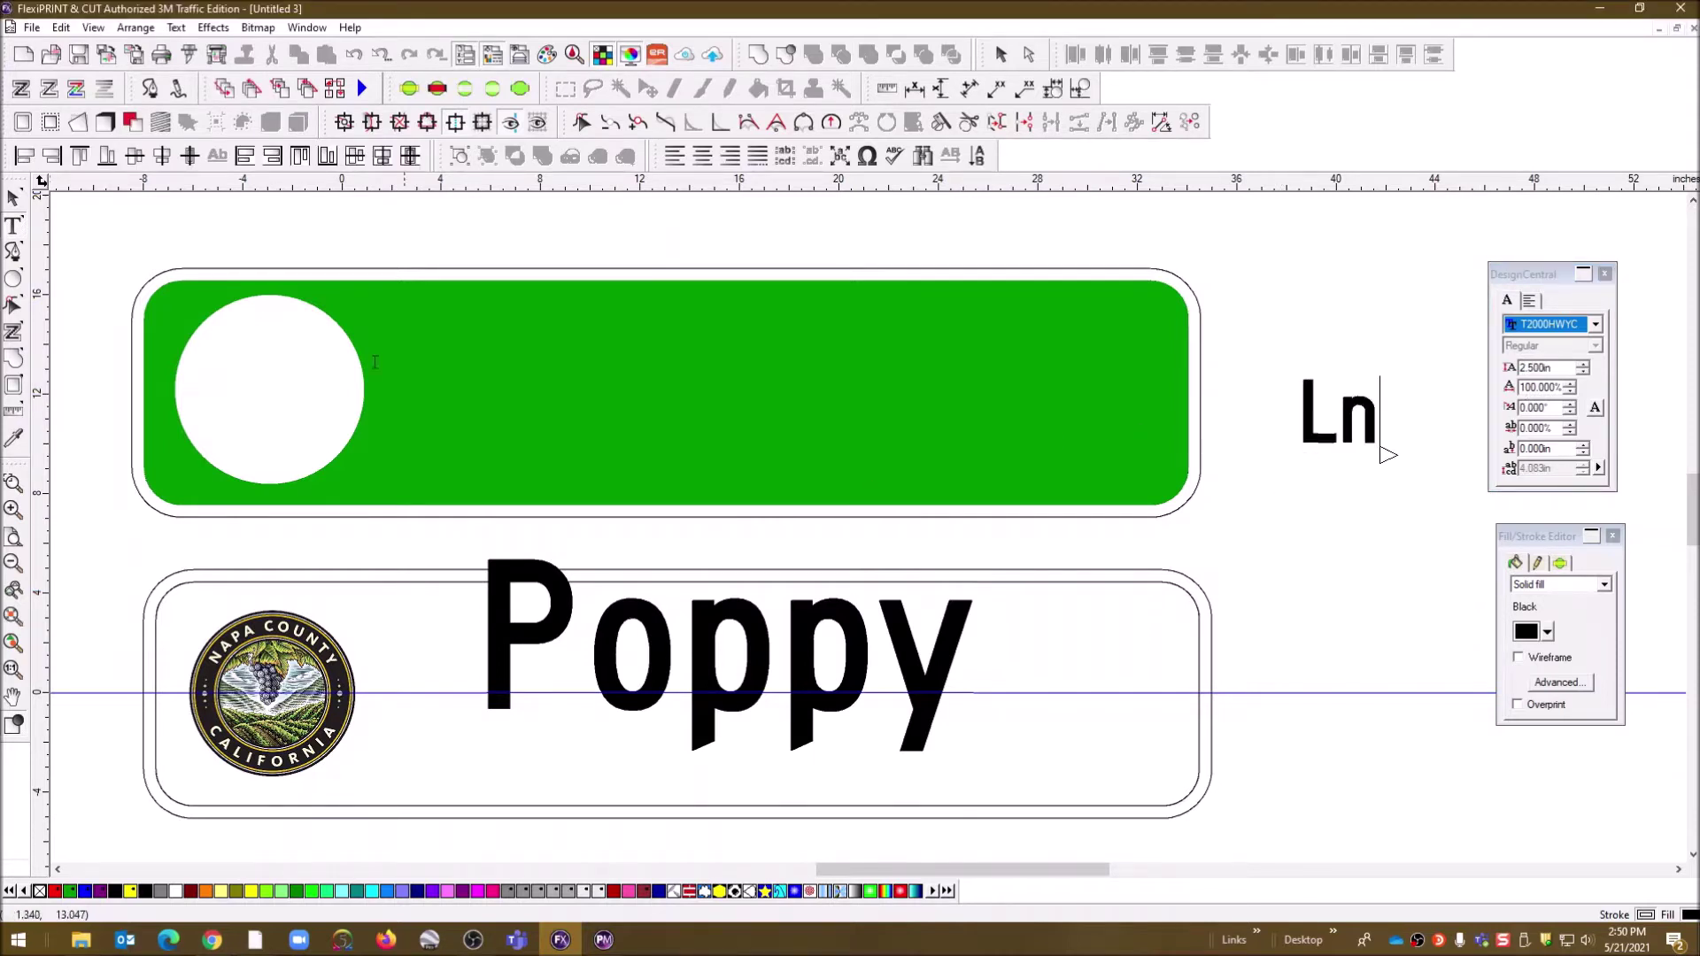
left_click(13, 198)
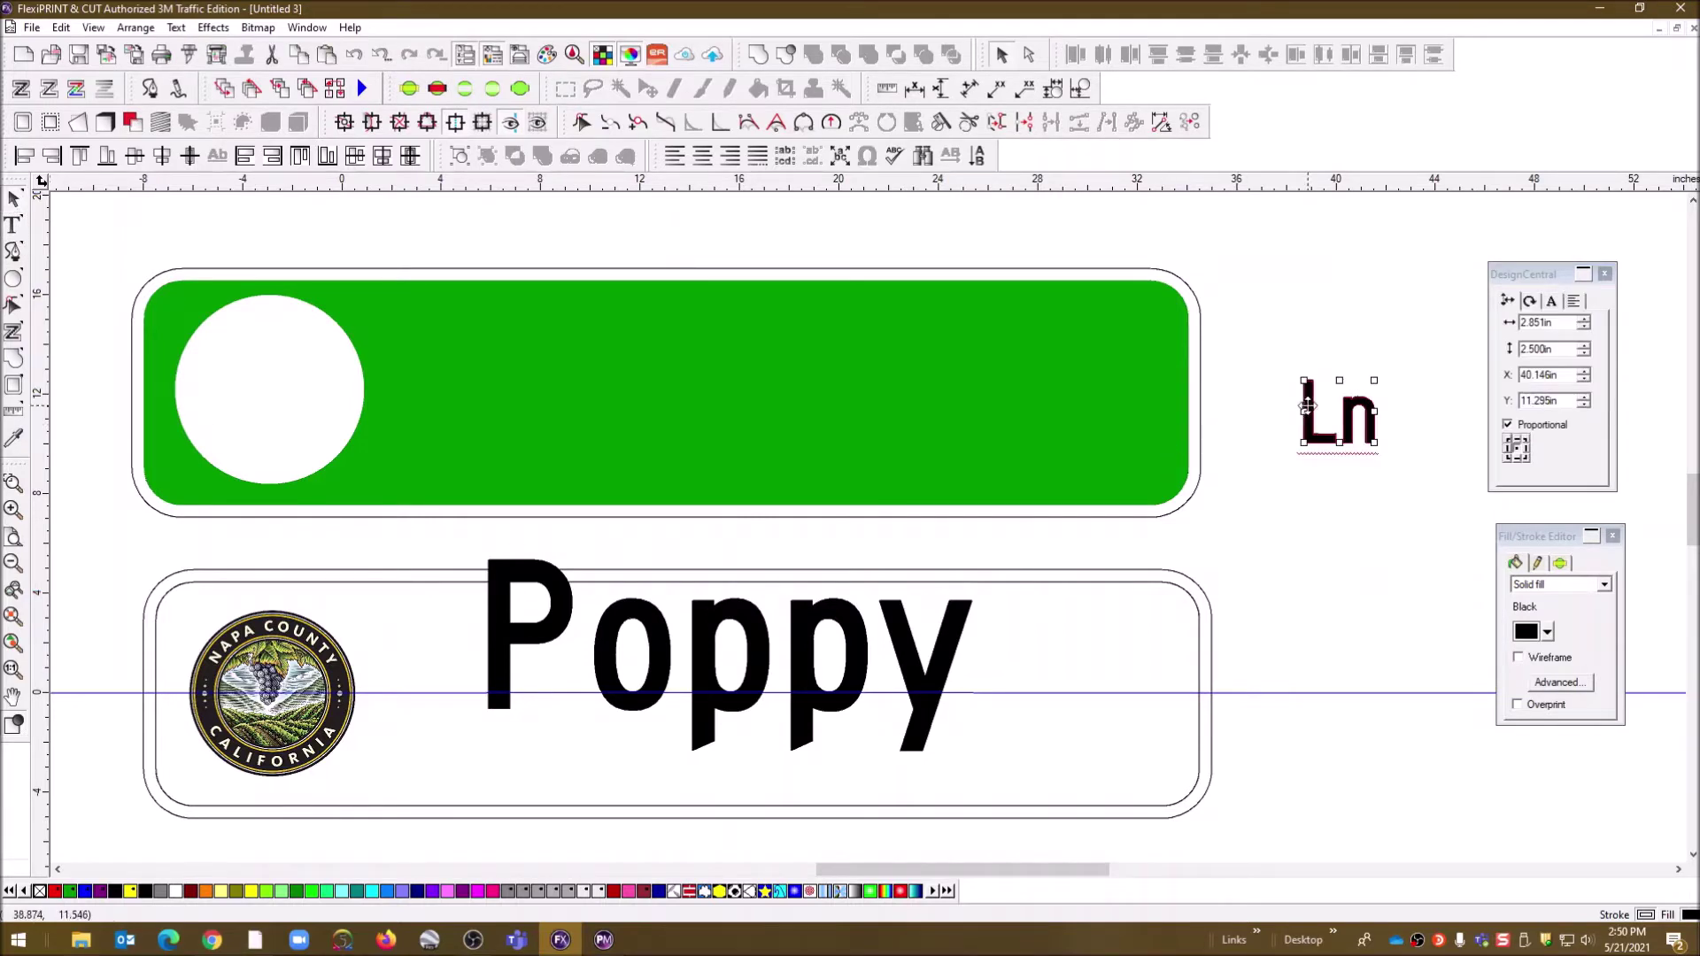
- Move 'Ln' onto the Napa County sign after 'Poppy' and nudge 'Poppy' slightly lower
left_click_drag(1300, 413, 1064, 629)
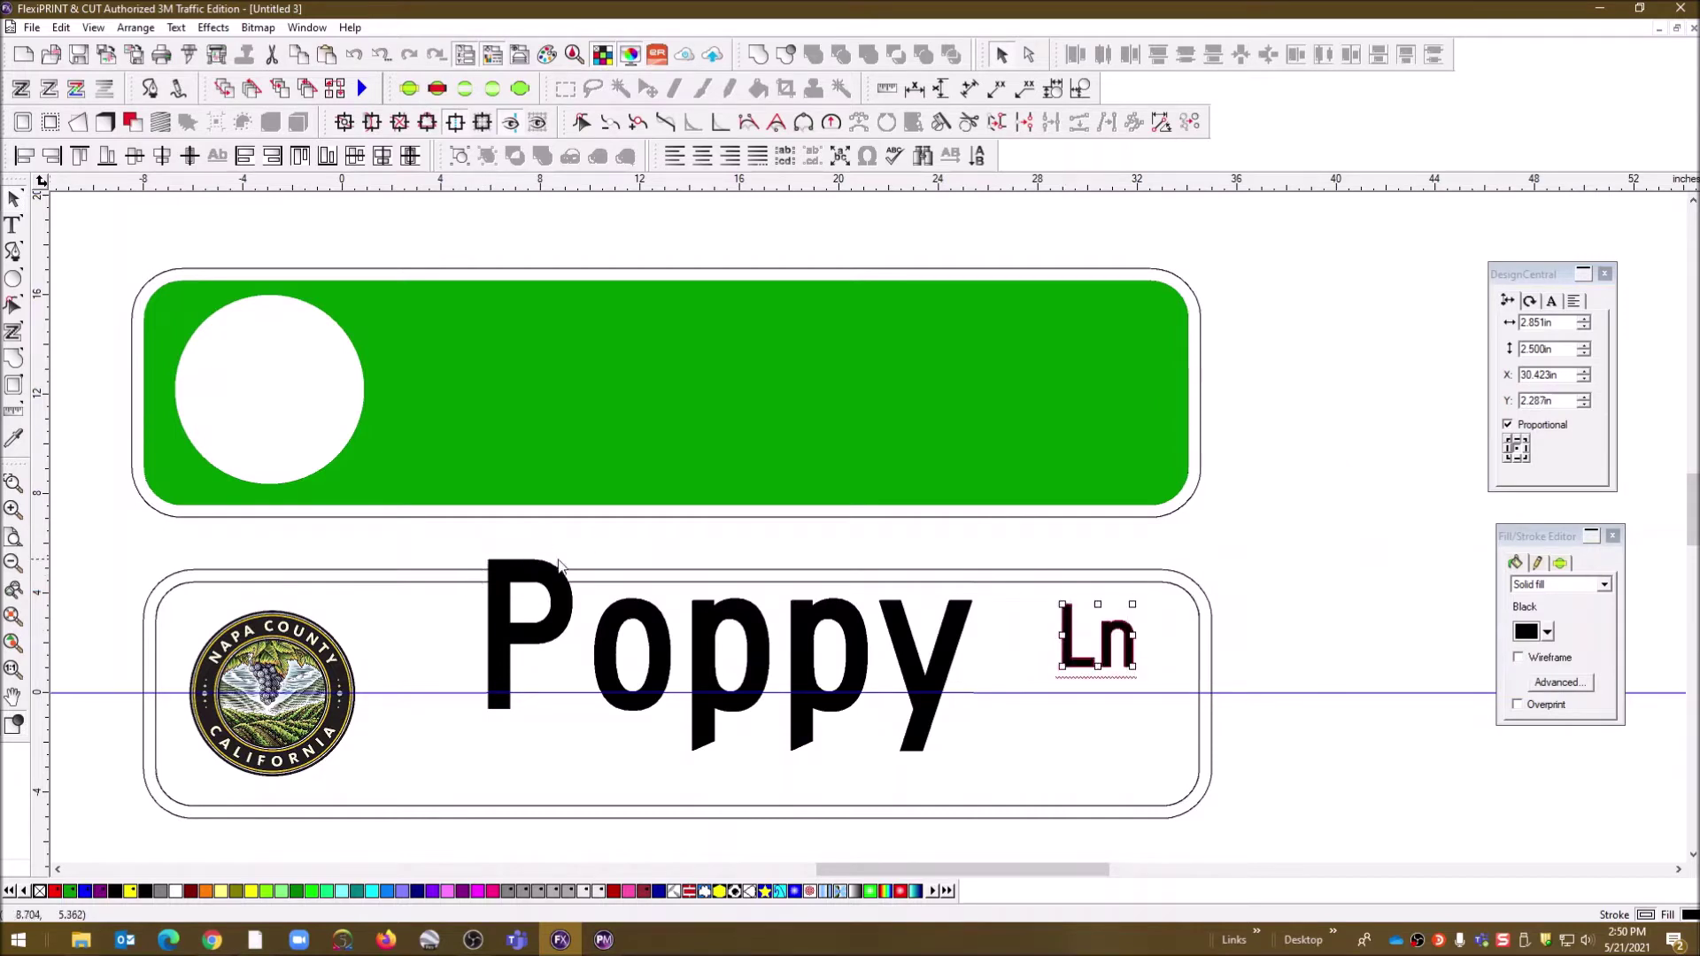
left_click(569, 616)
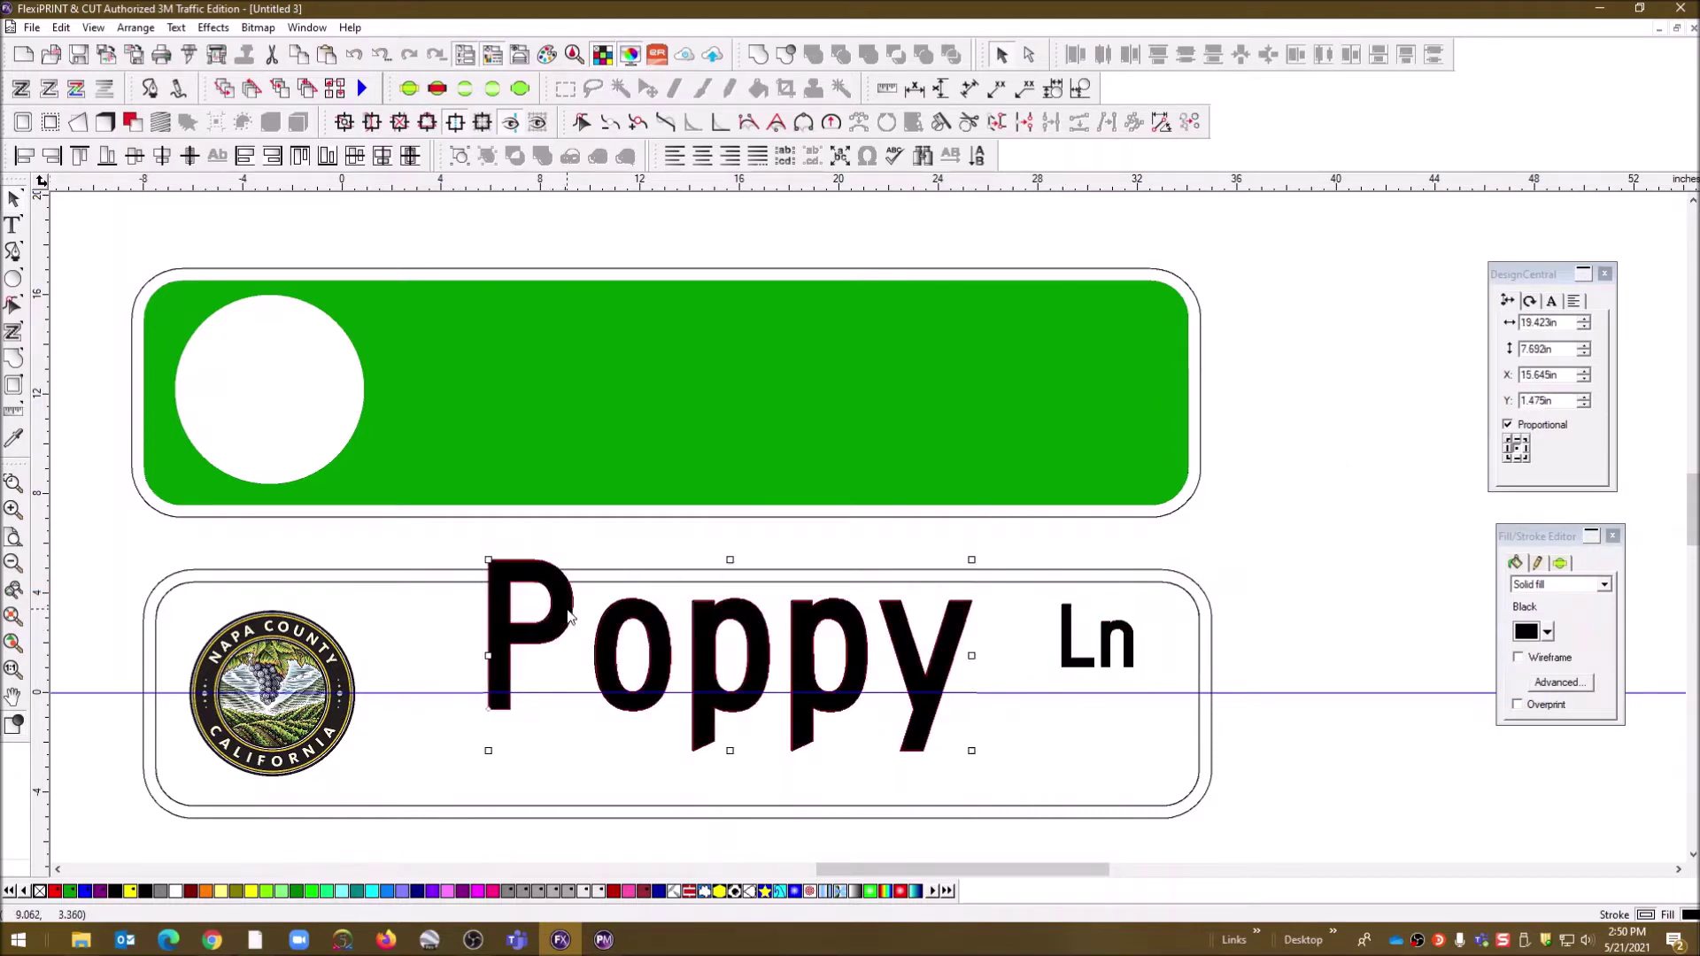
key("Down")
key("Down")
key("Down")
key("Down")
key("Down")
key("Down")
key("Down")
key("Down")
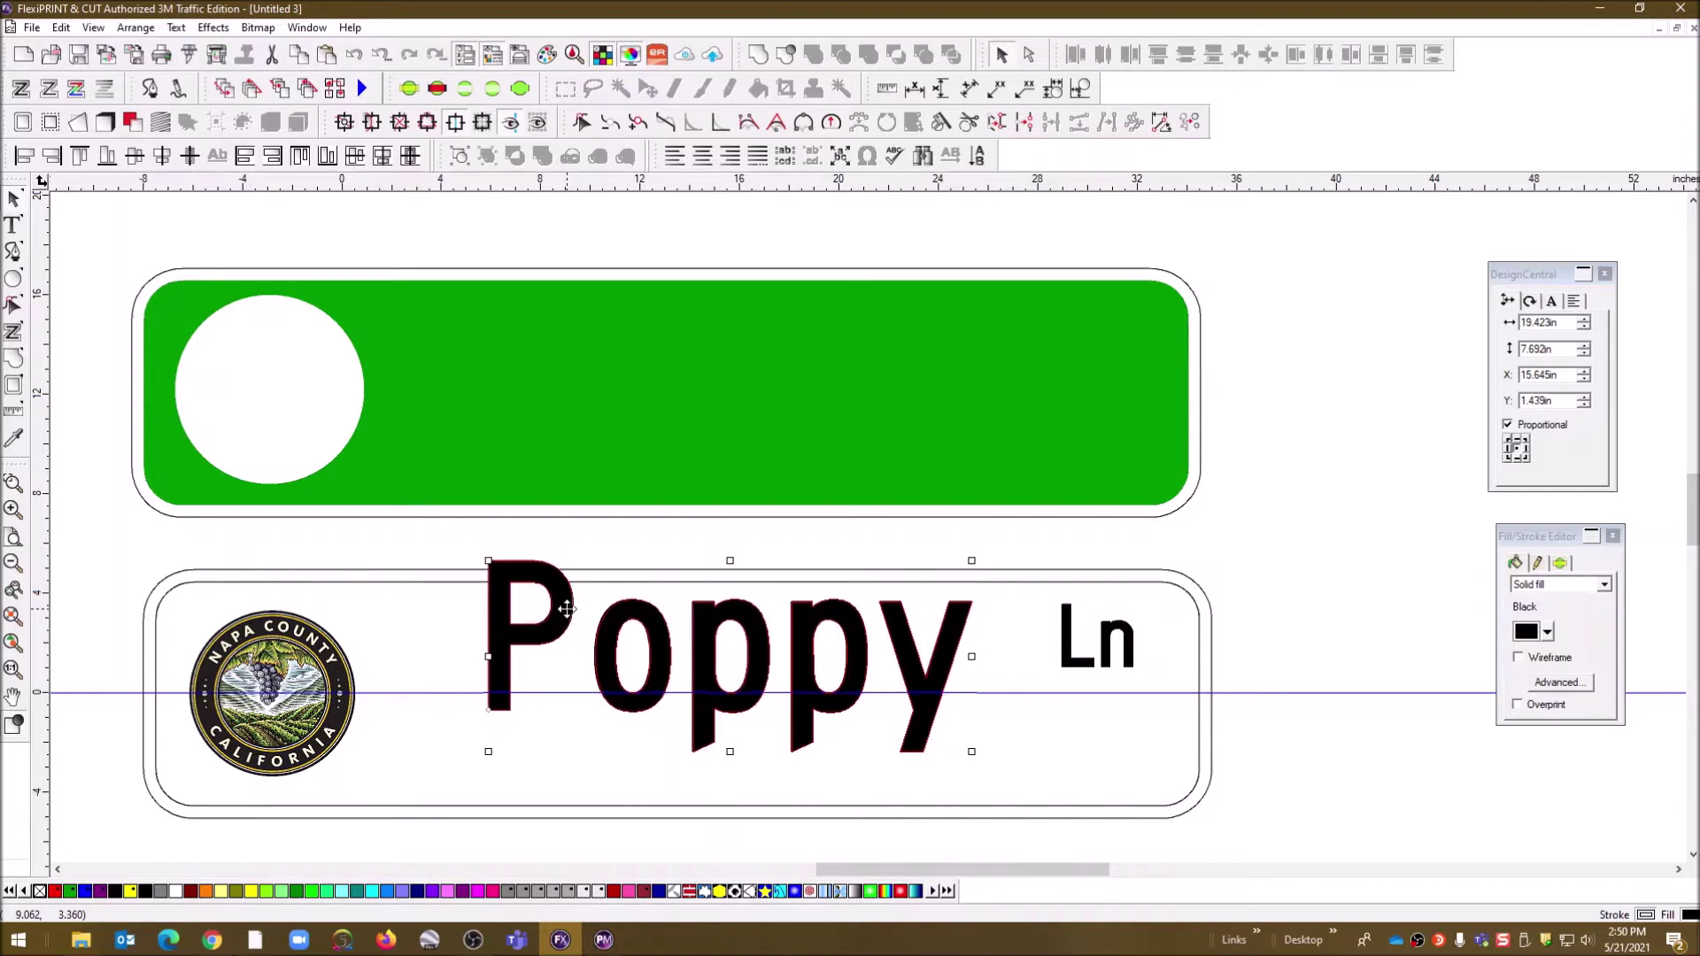
key("Up")
key("Up")
key("Up")
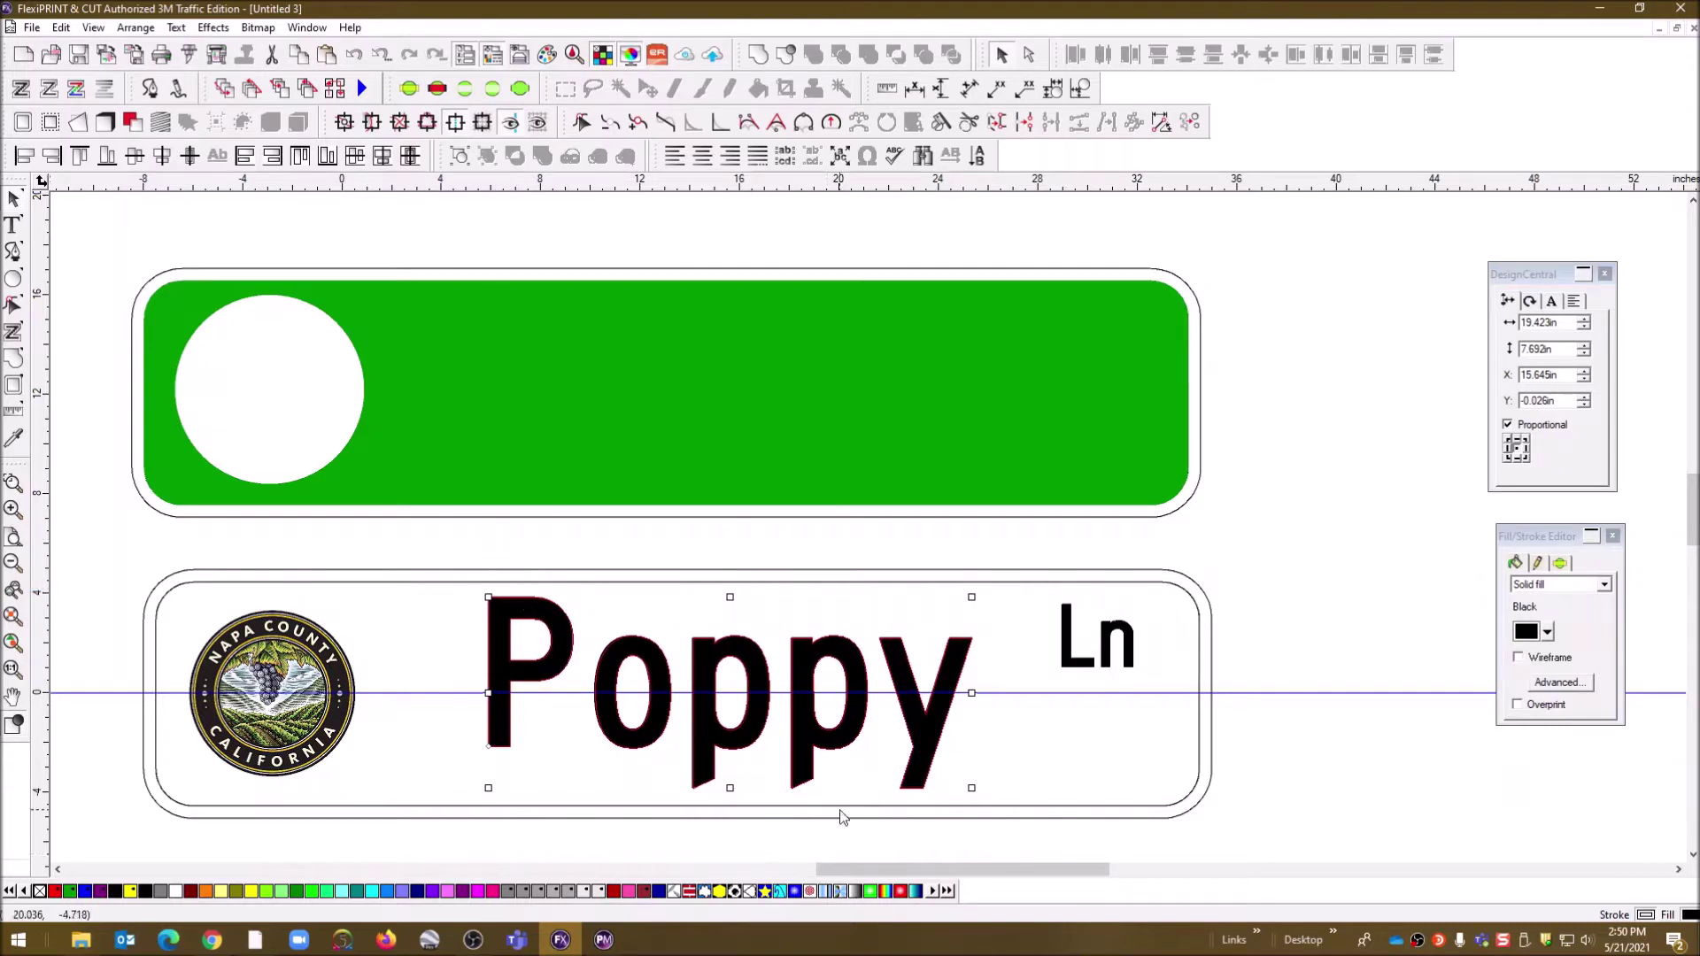
right_click(657, 686)
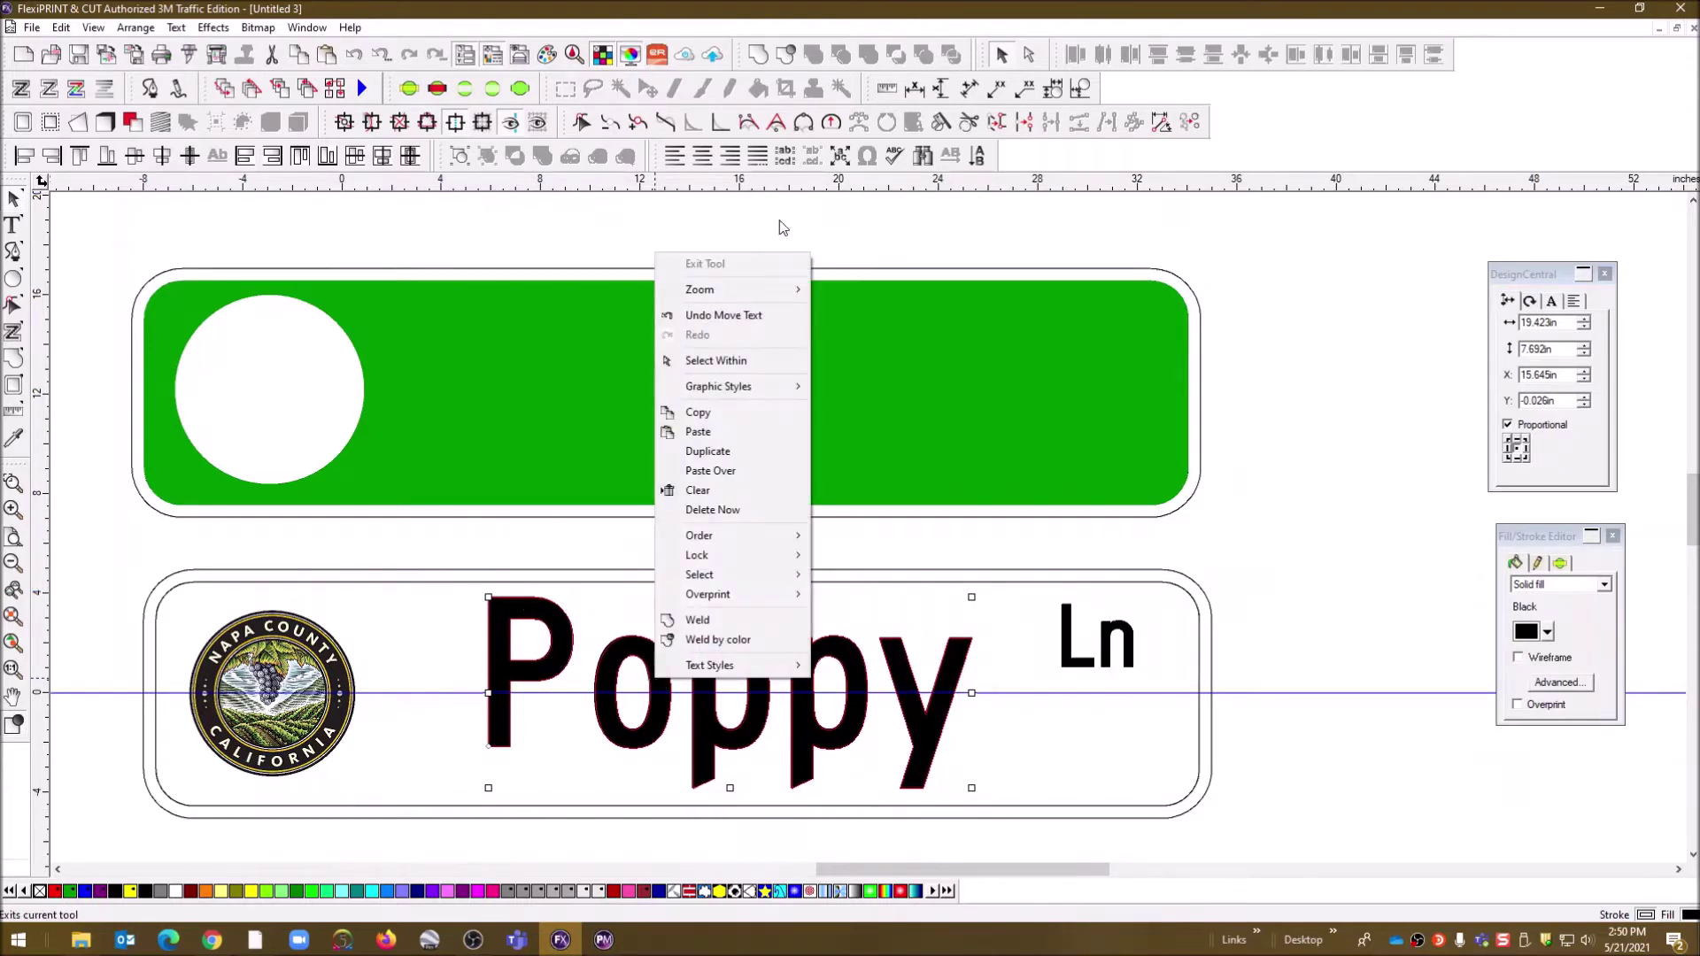
- Paste a copy of 'Poppy' onto the green sign and fill it White
left_click(697, 412)
right_click(639, 384)
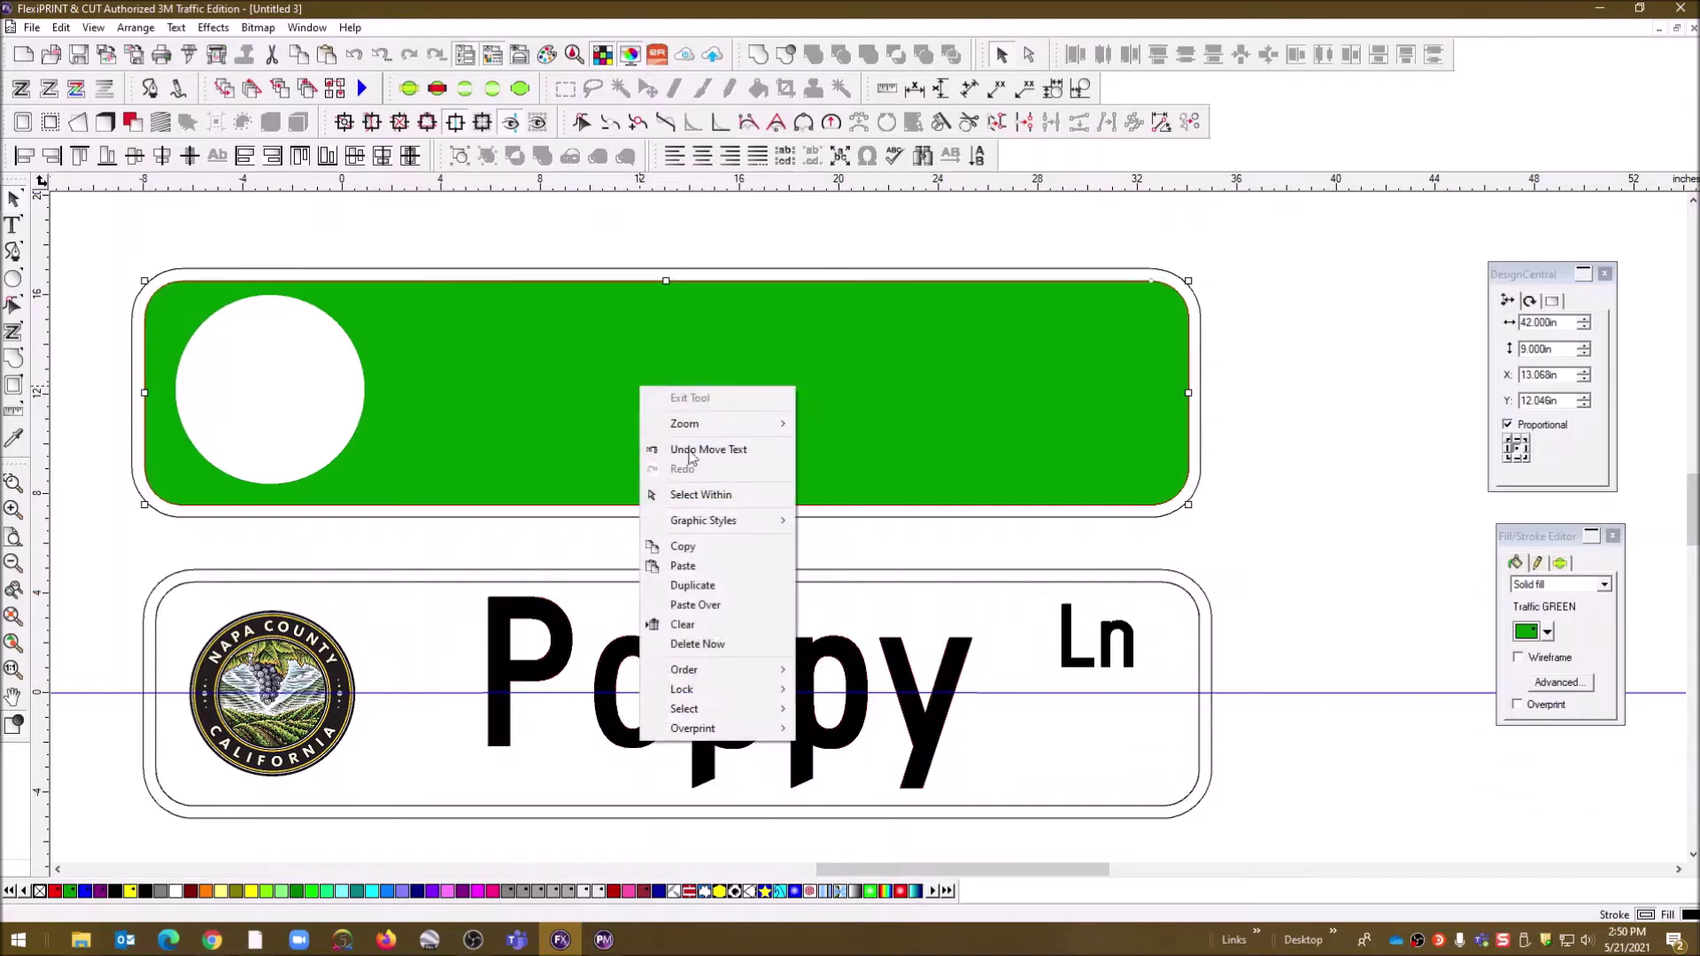
left_click(697, 563)
left_click(539, 331)
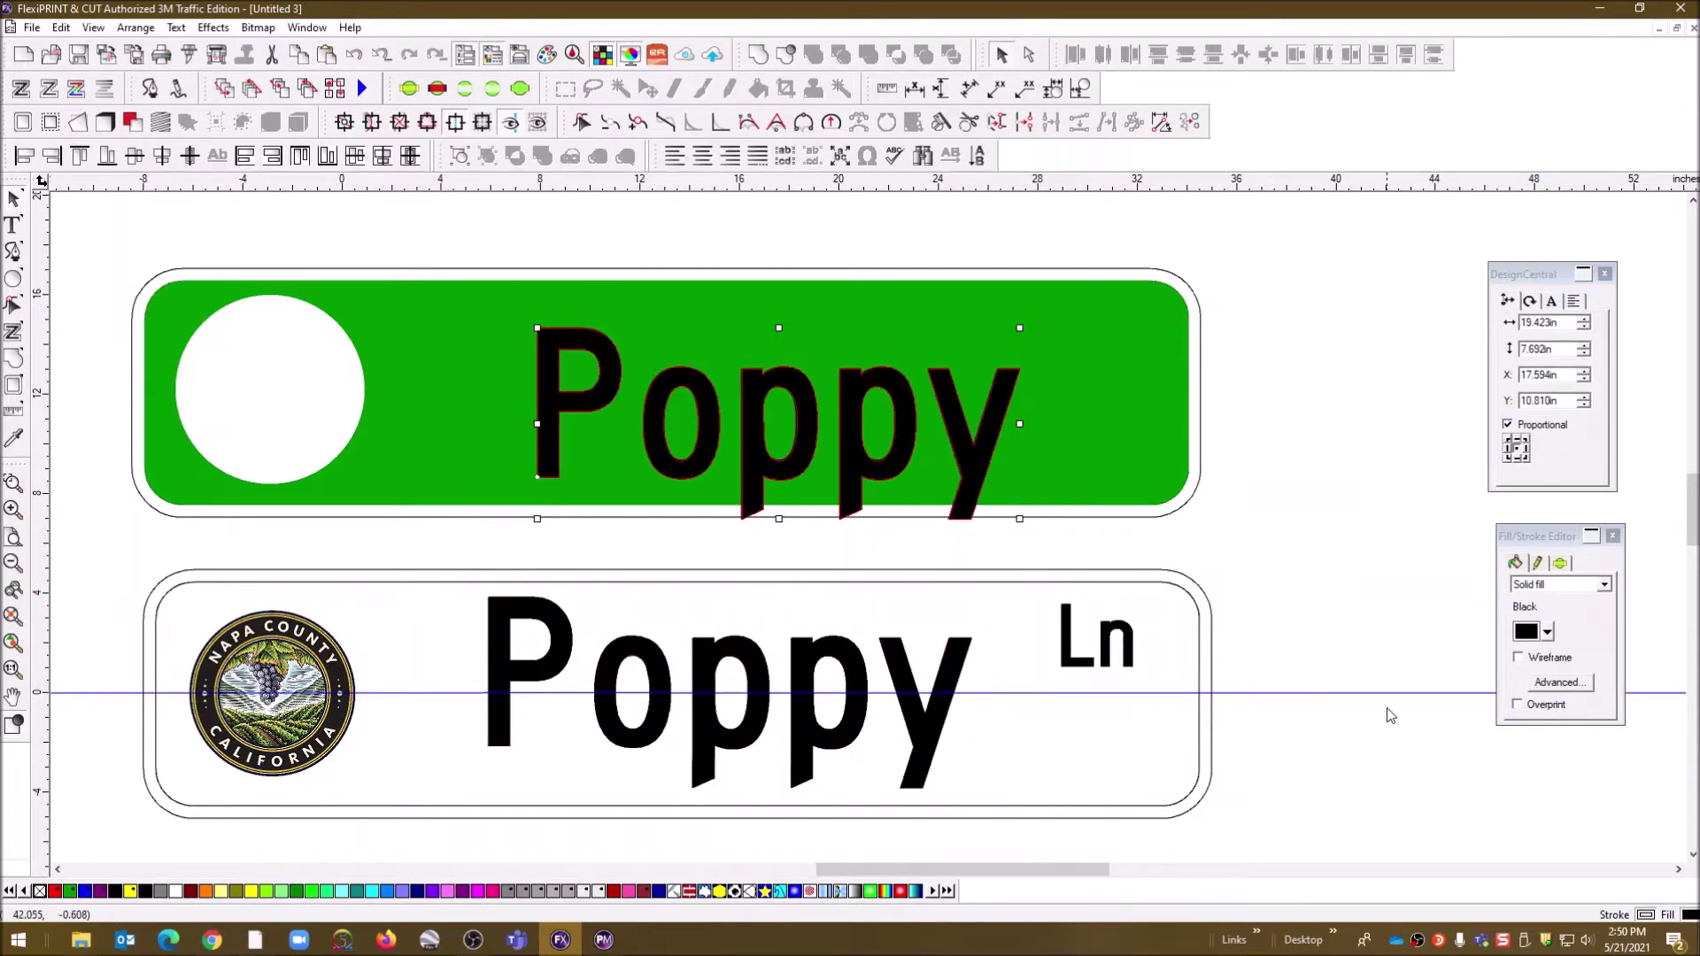
left_click(1548, 632)
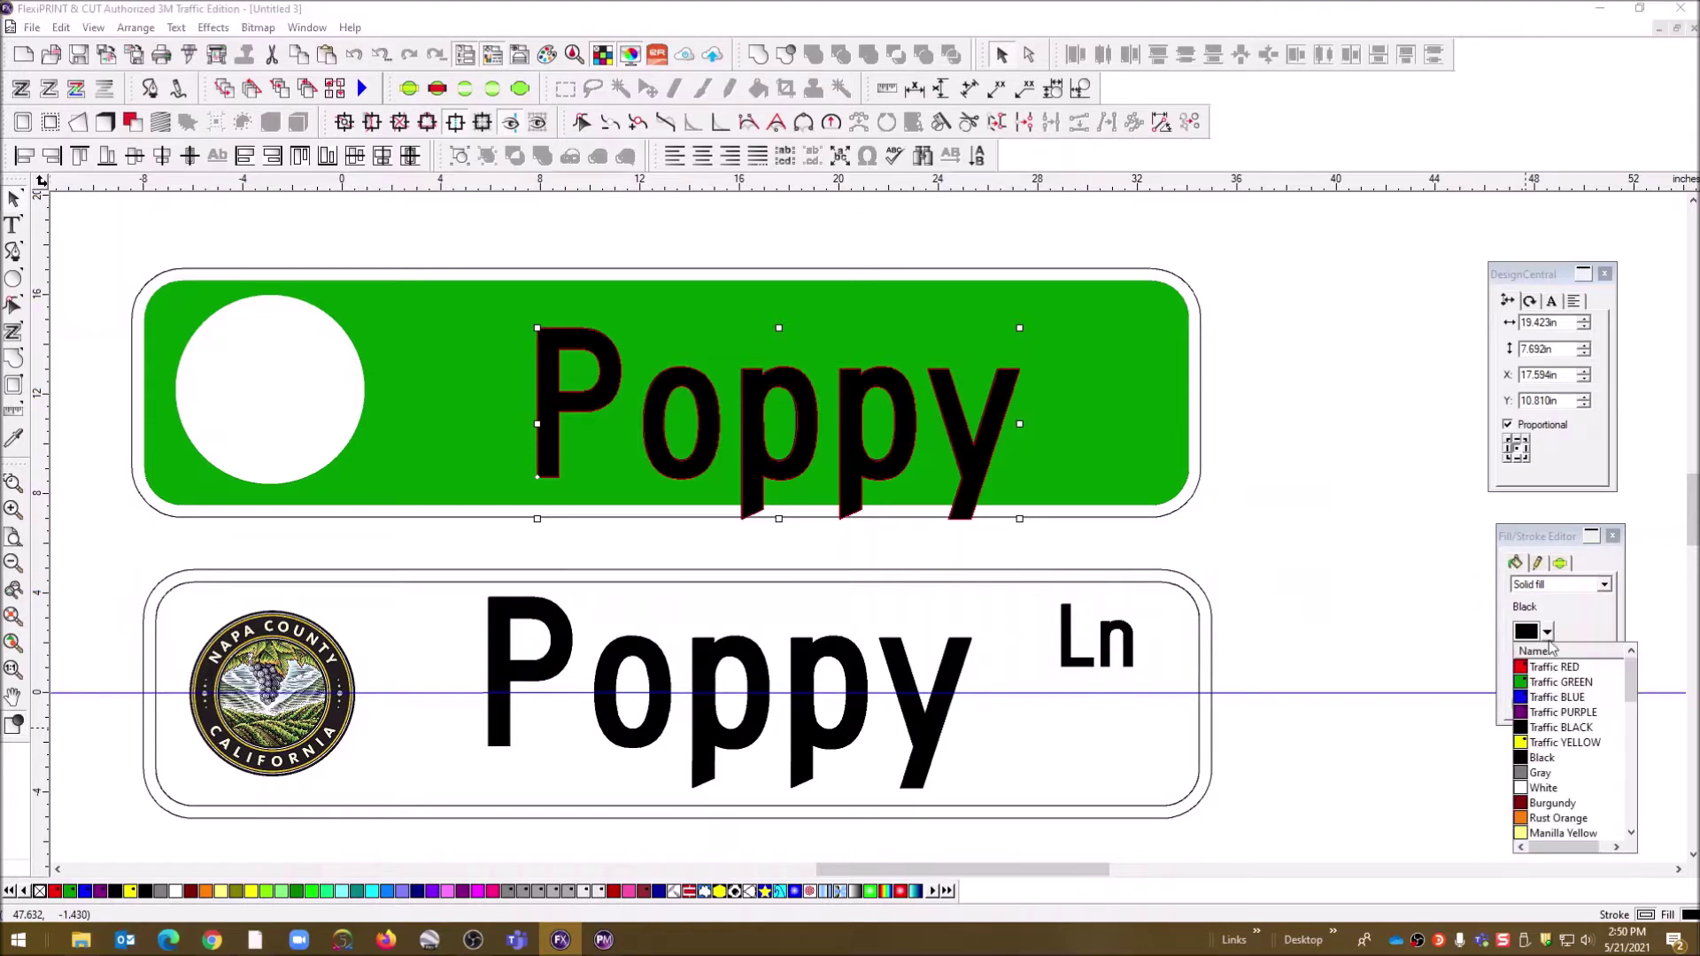
left_click(1542, 788)
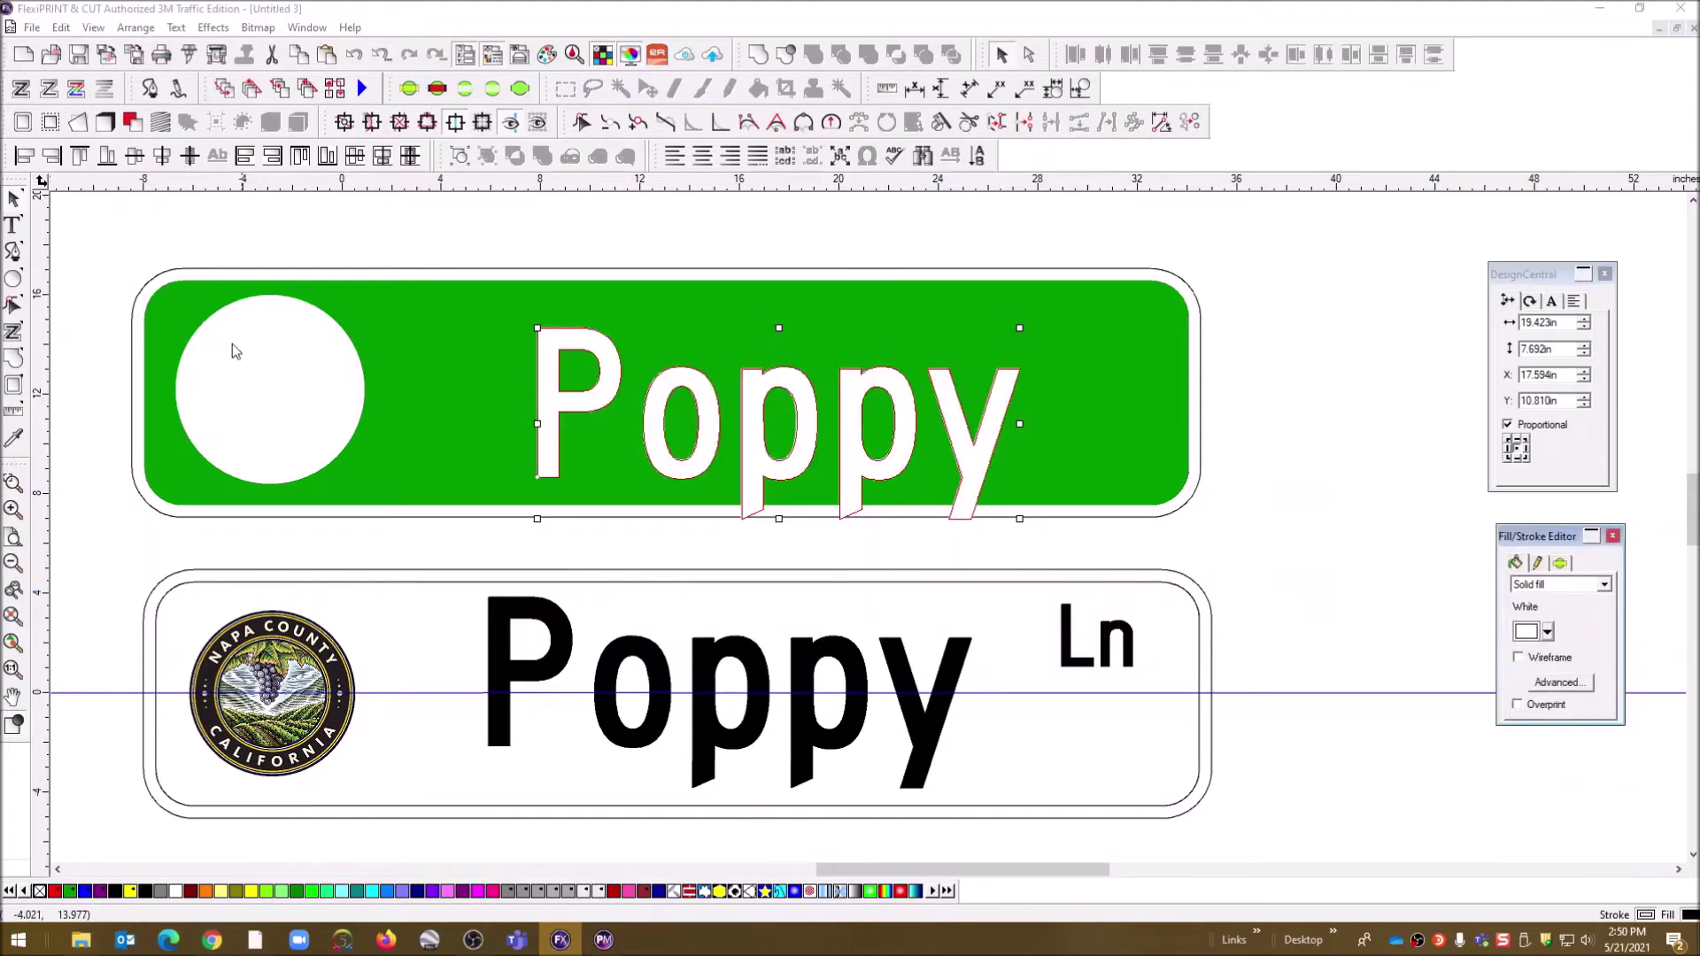
- Add horizontal guides and nudge the white 'Poppy' up and left toward the white circle
left_click(133, 385)
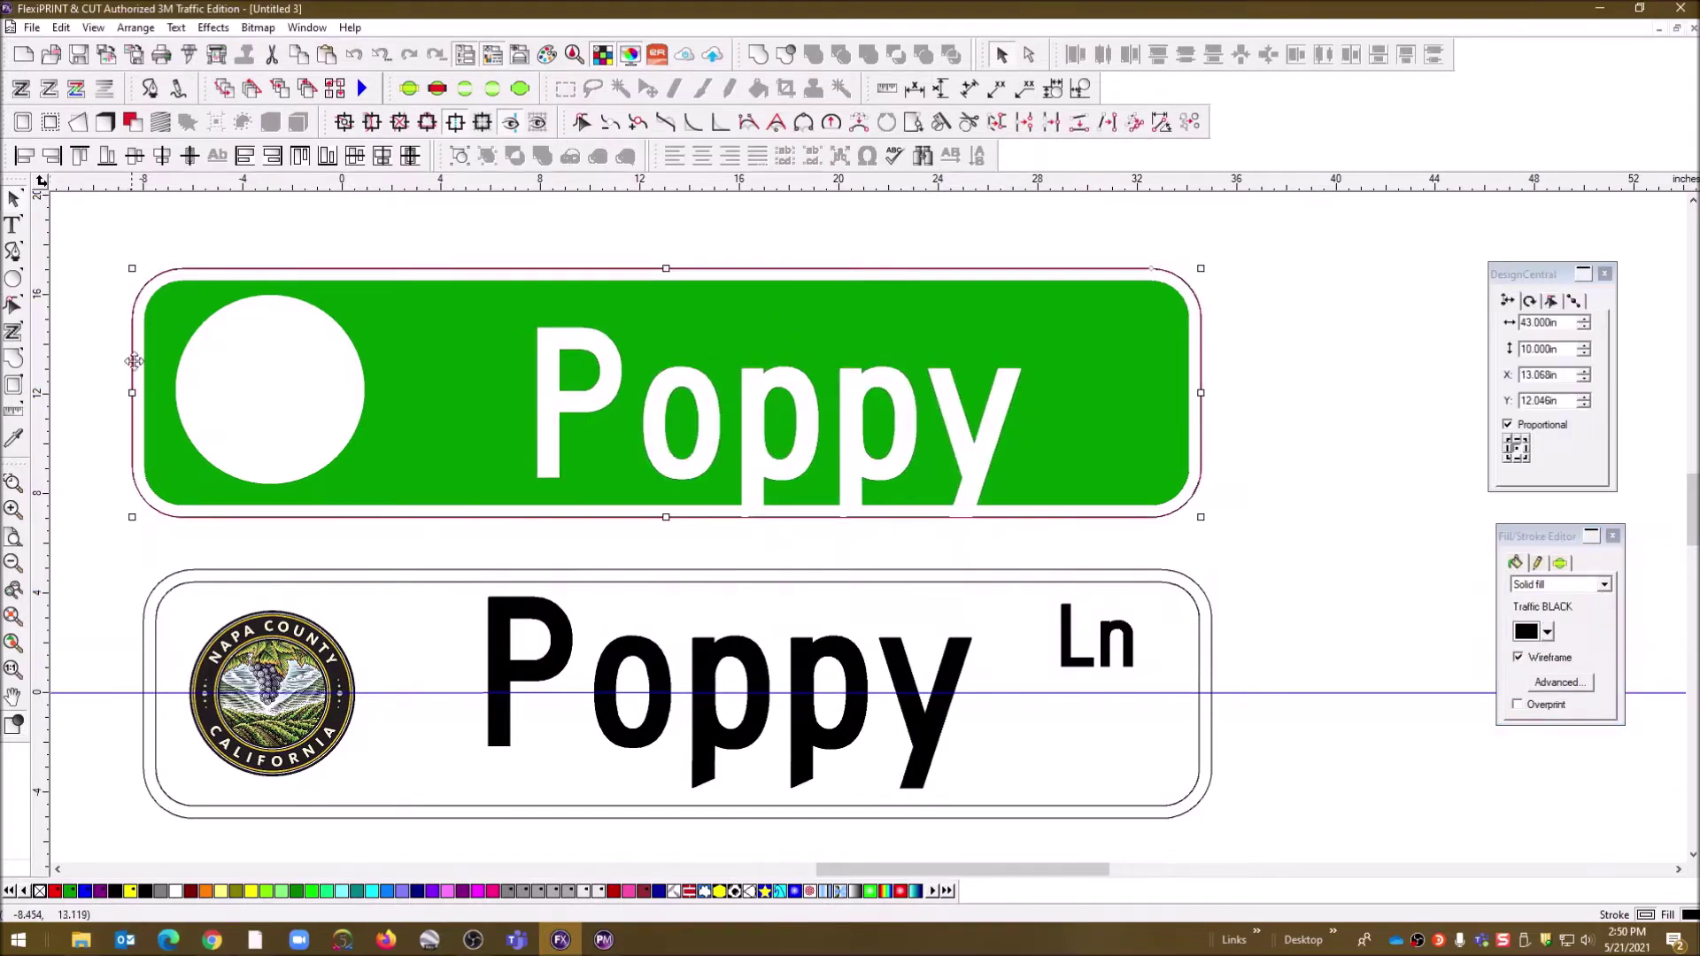
left_click_drag(287, 189, 301, 394)
left_click(434, 237)
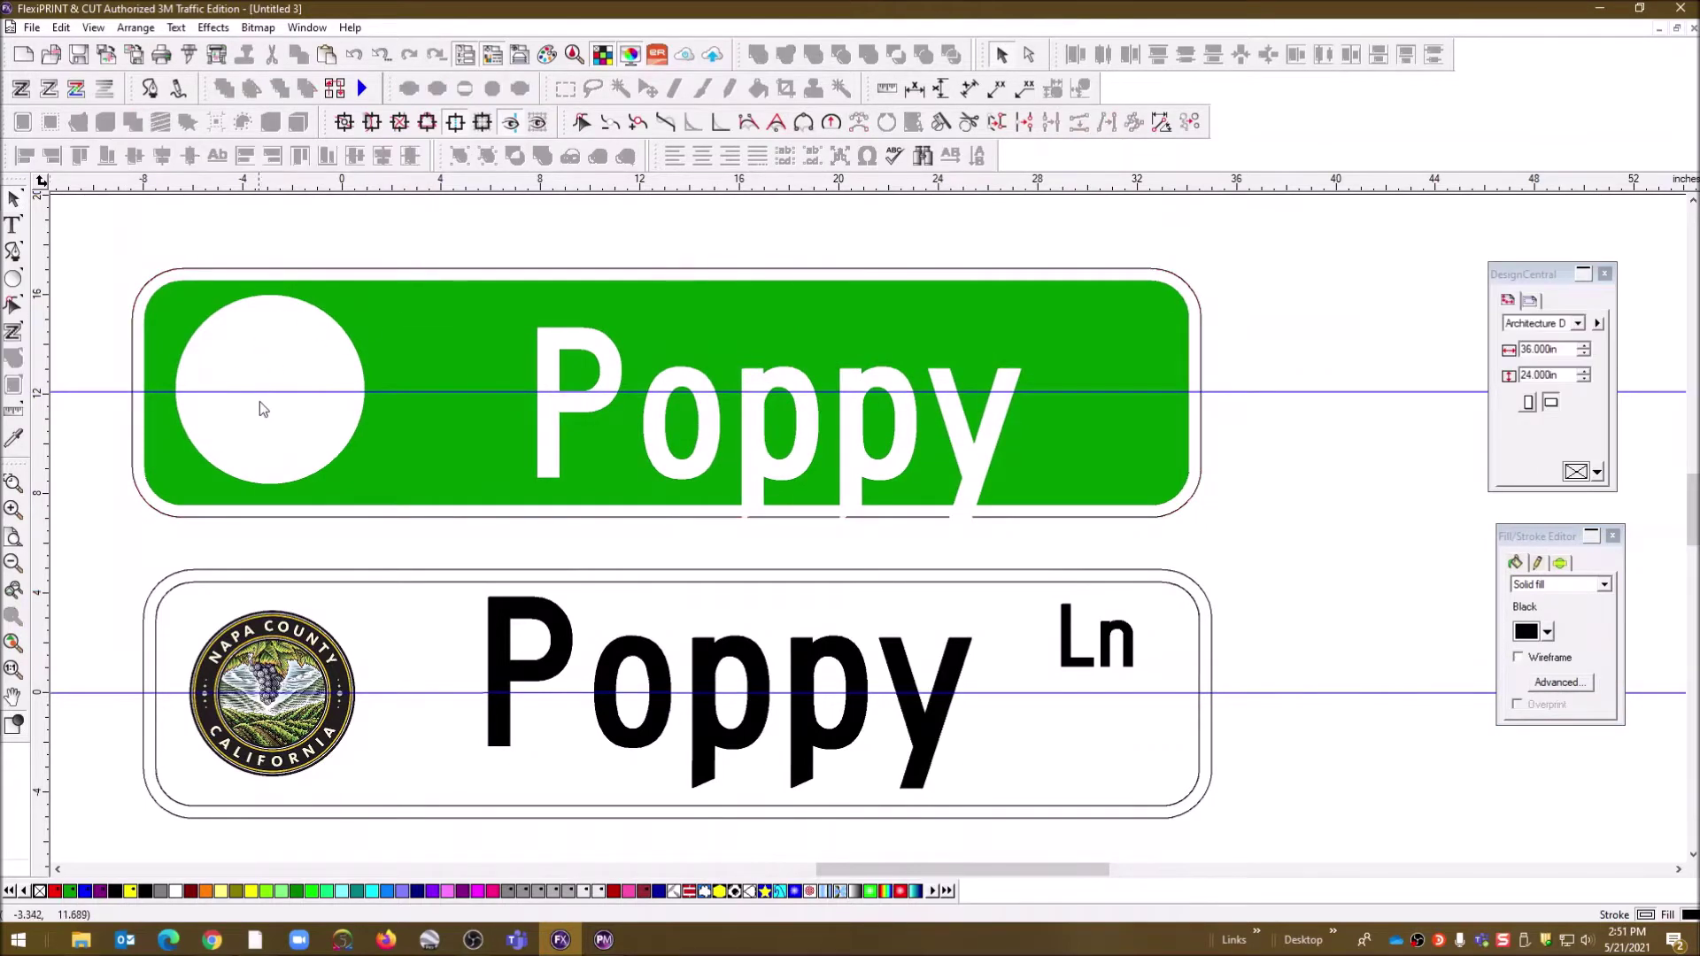
left_click(712, 425)
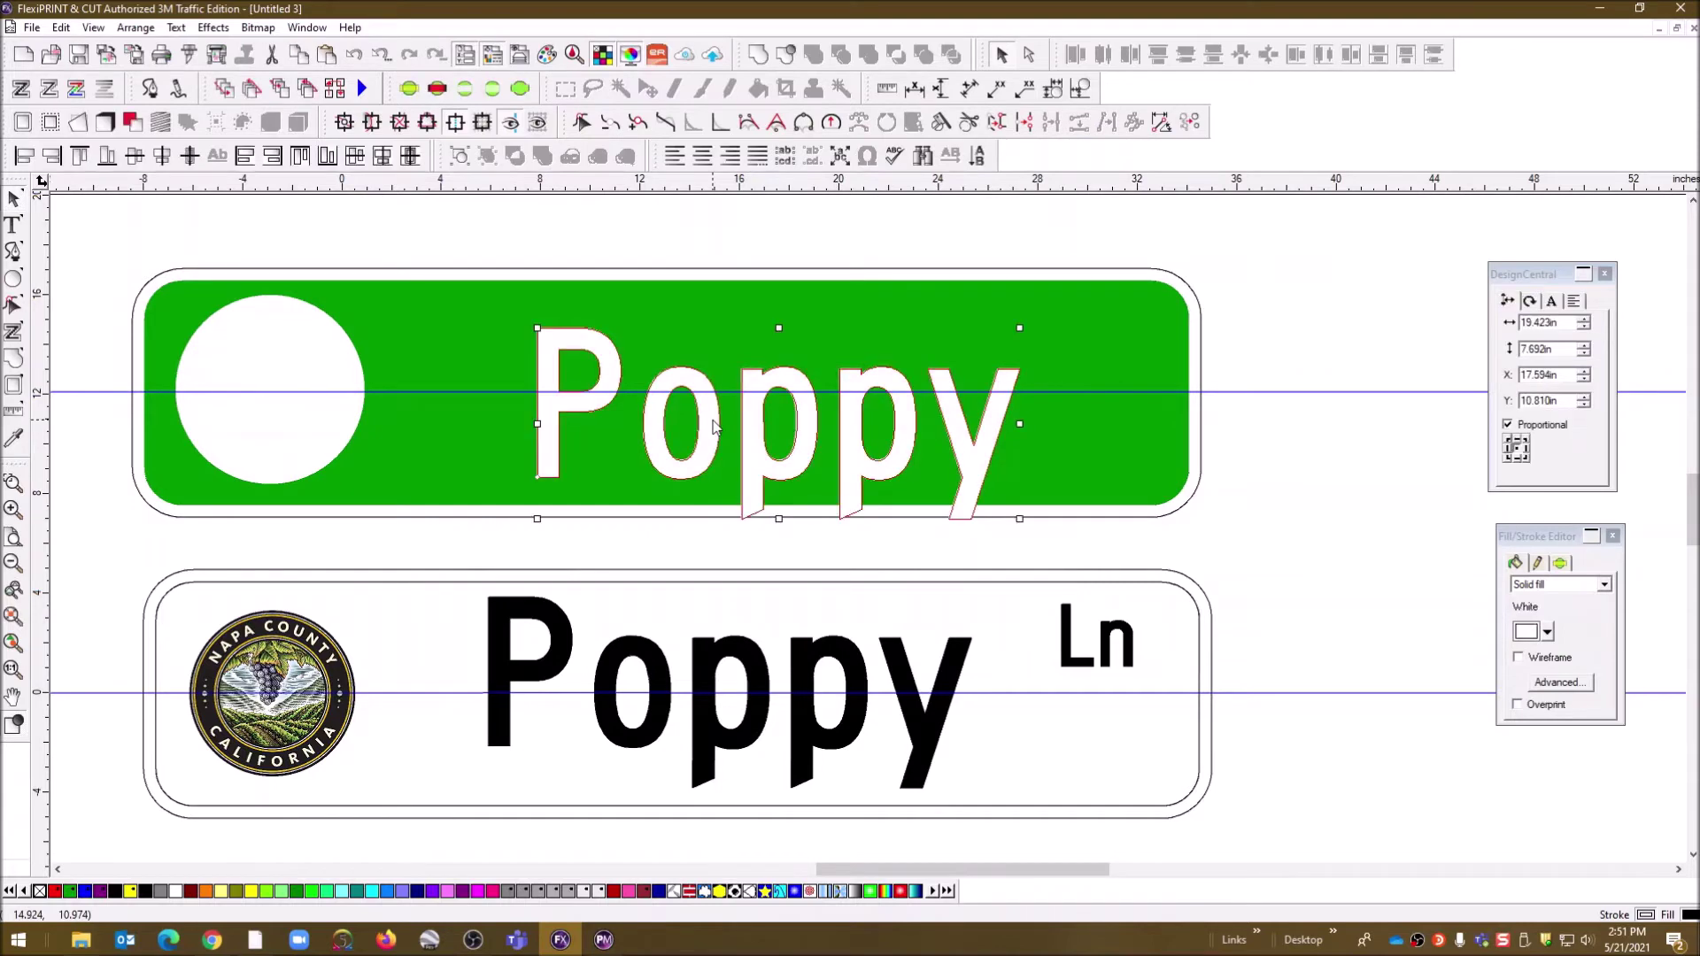
key("Up")
key("Up")
key("Up")
key("Up")
key("Up")
key("Up")
key("Up")
key("Up")
key("Up")
key("Up")
key("Up")
key("Up")
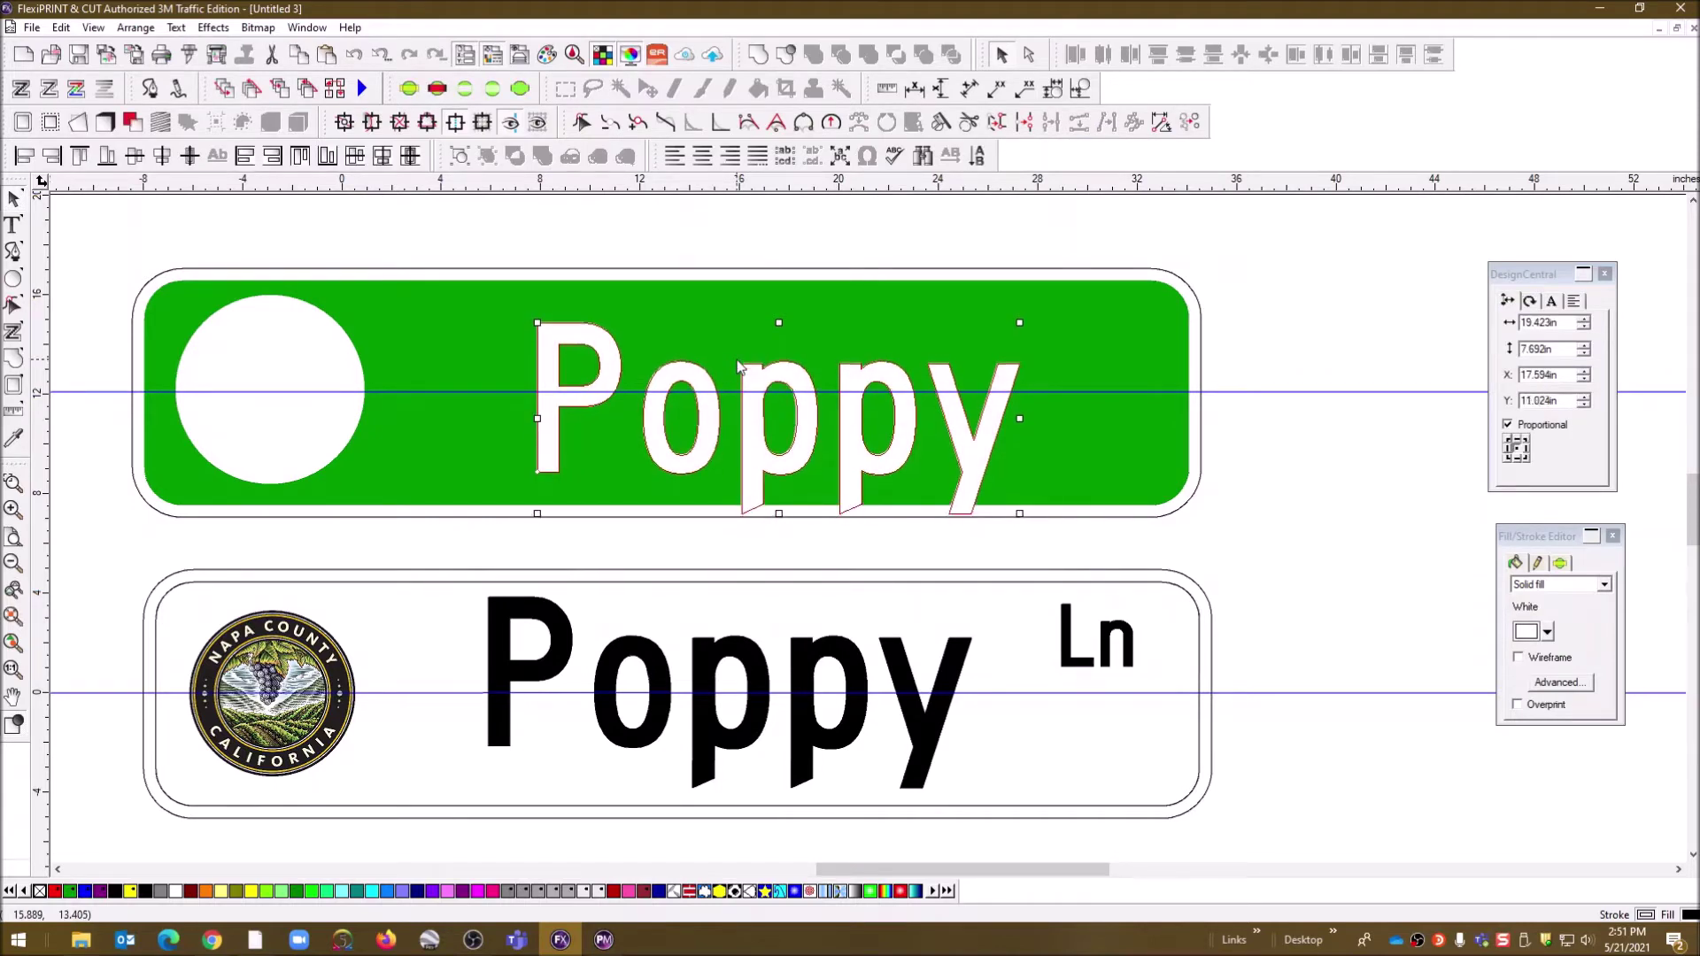
key("Left")
key("Left")
key("Left")
key("Left")
key("Left")
key("Left")
key("Left")
key("Left")
key("Left")
key("Left")
key("Left")
key("Left")
key("Left")
key("Left")
key("Left")
key("Left")
key("Left")
key("Left")
key("Left")
key("Left")
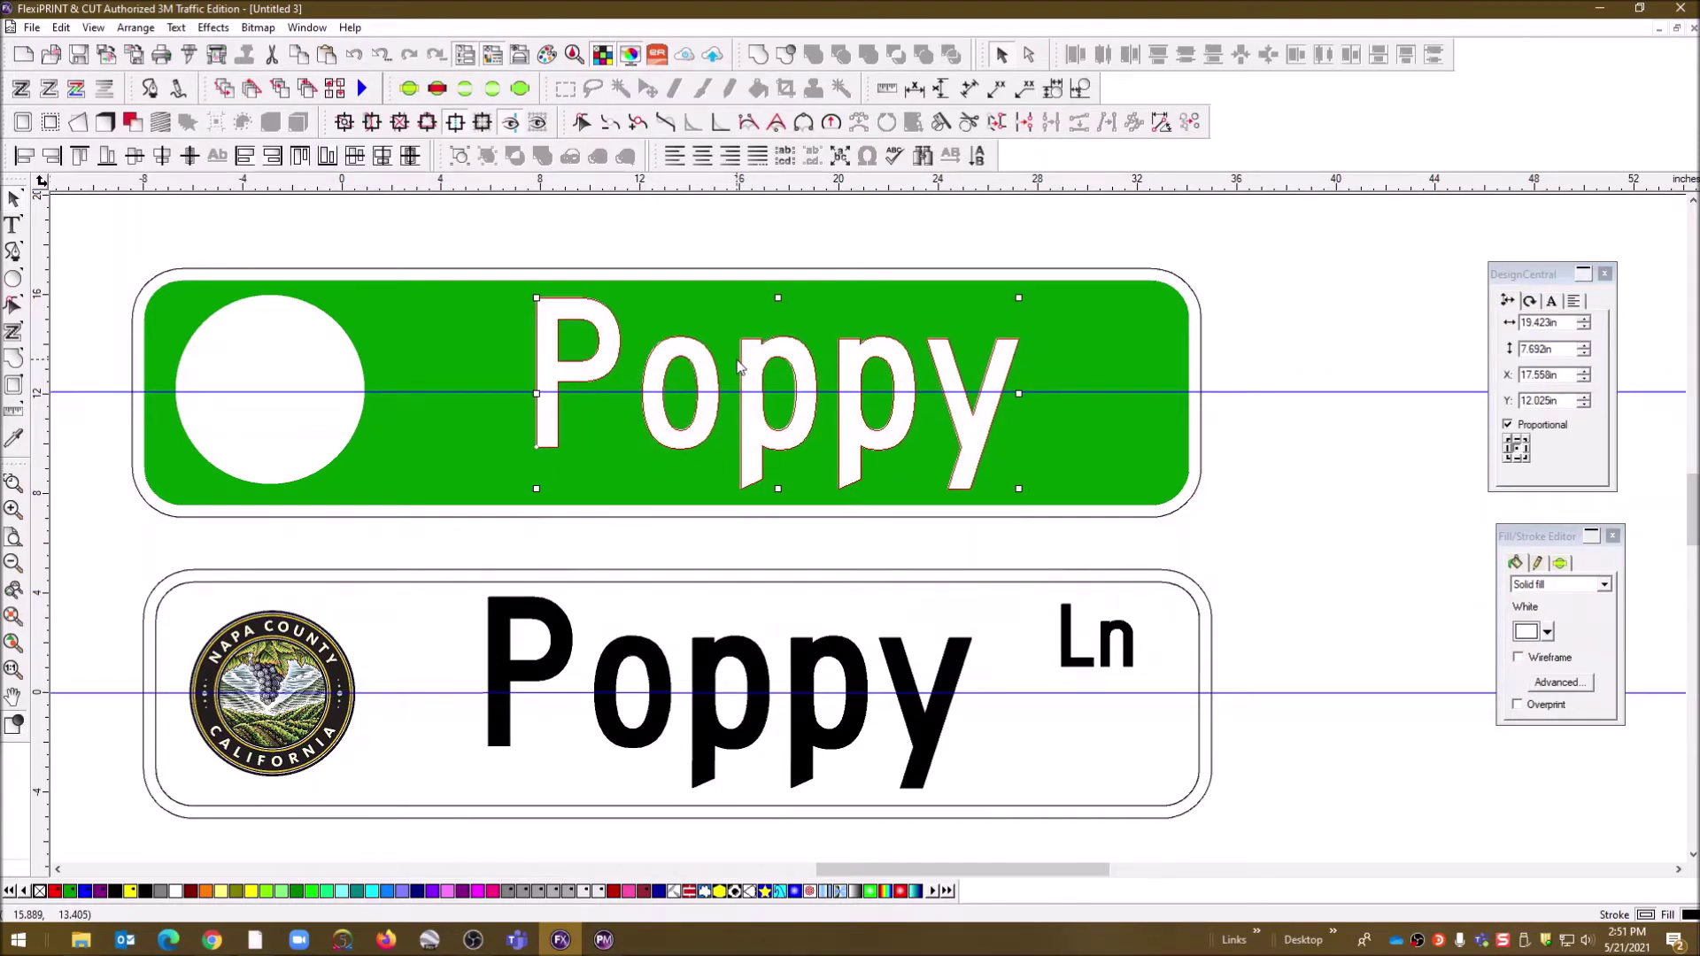
key("Left")
key("Left")
key("Left")
key("Left")
key("Left")
key("Left")
key("Left")
key("Left")
key("Left")
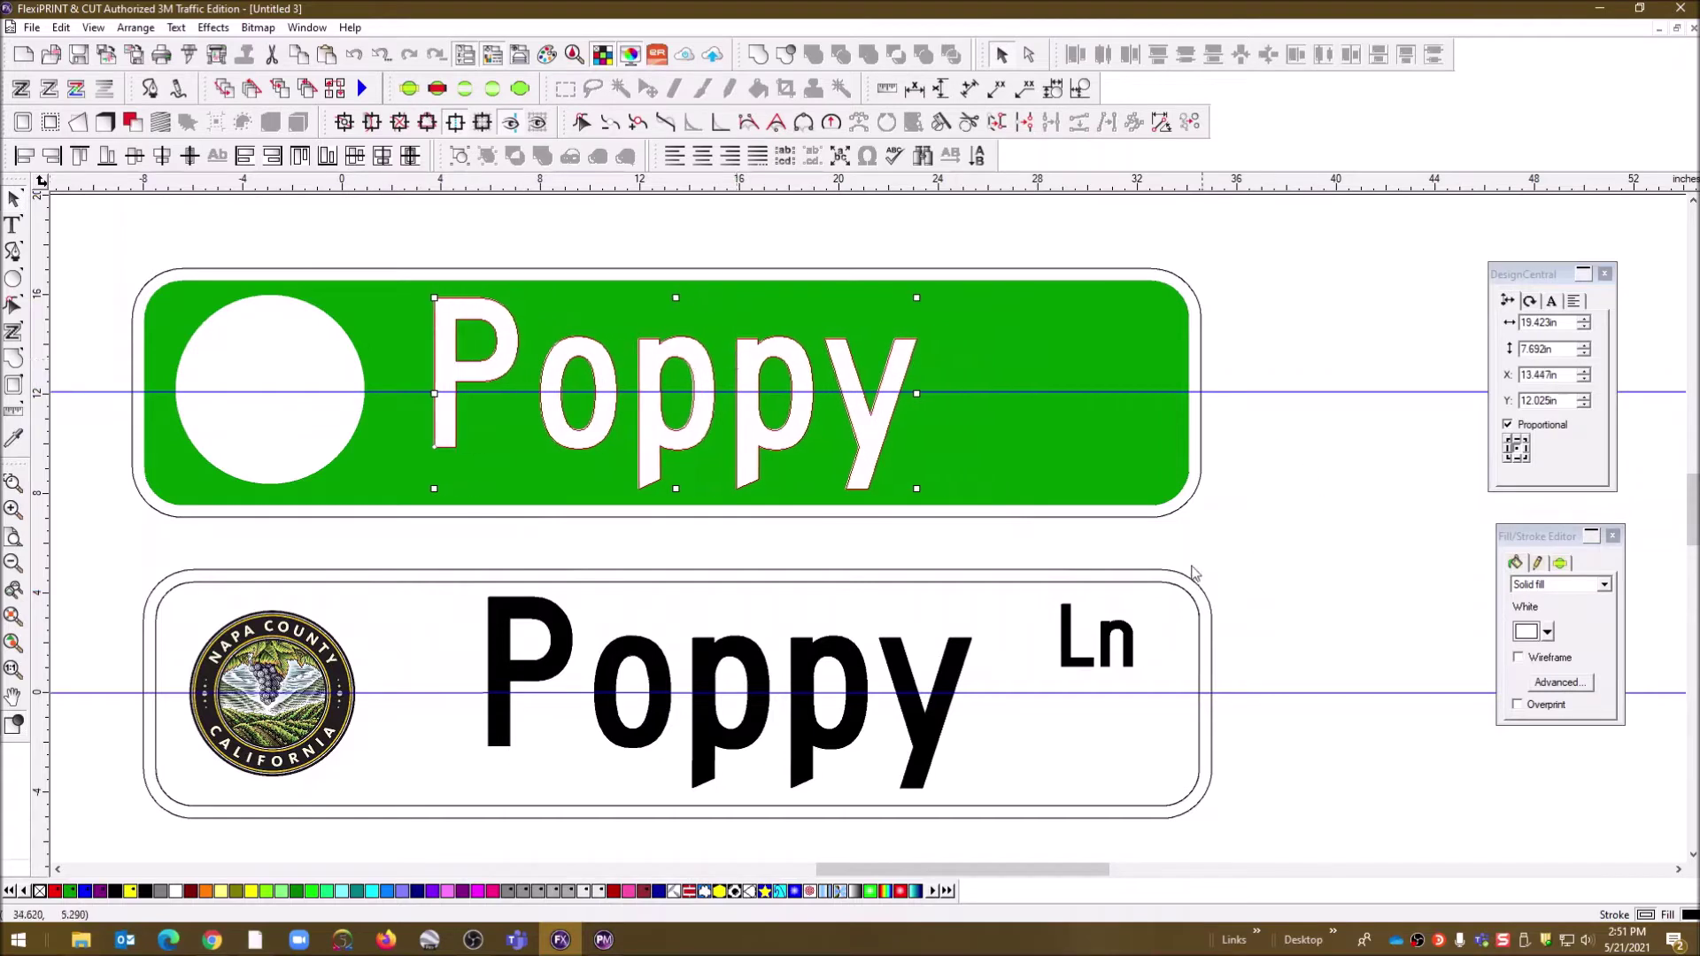
left_click_drag(566, 189, 575, 298)
- Paste a white copy of 'Ln' onto the green sign, then delete it
left_click(1129, 639)
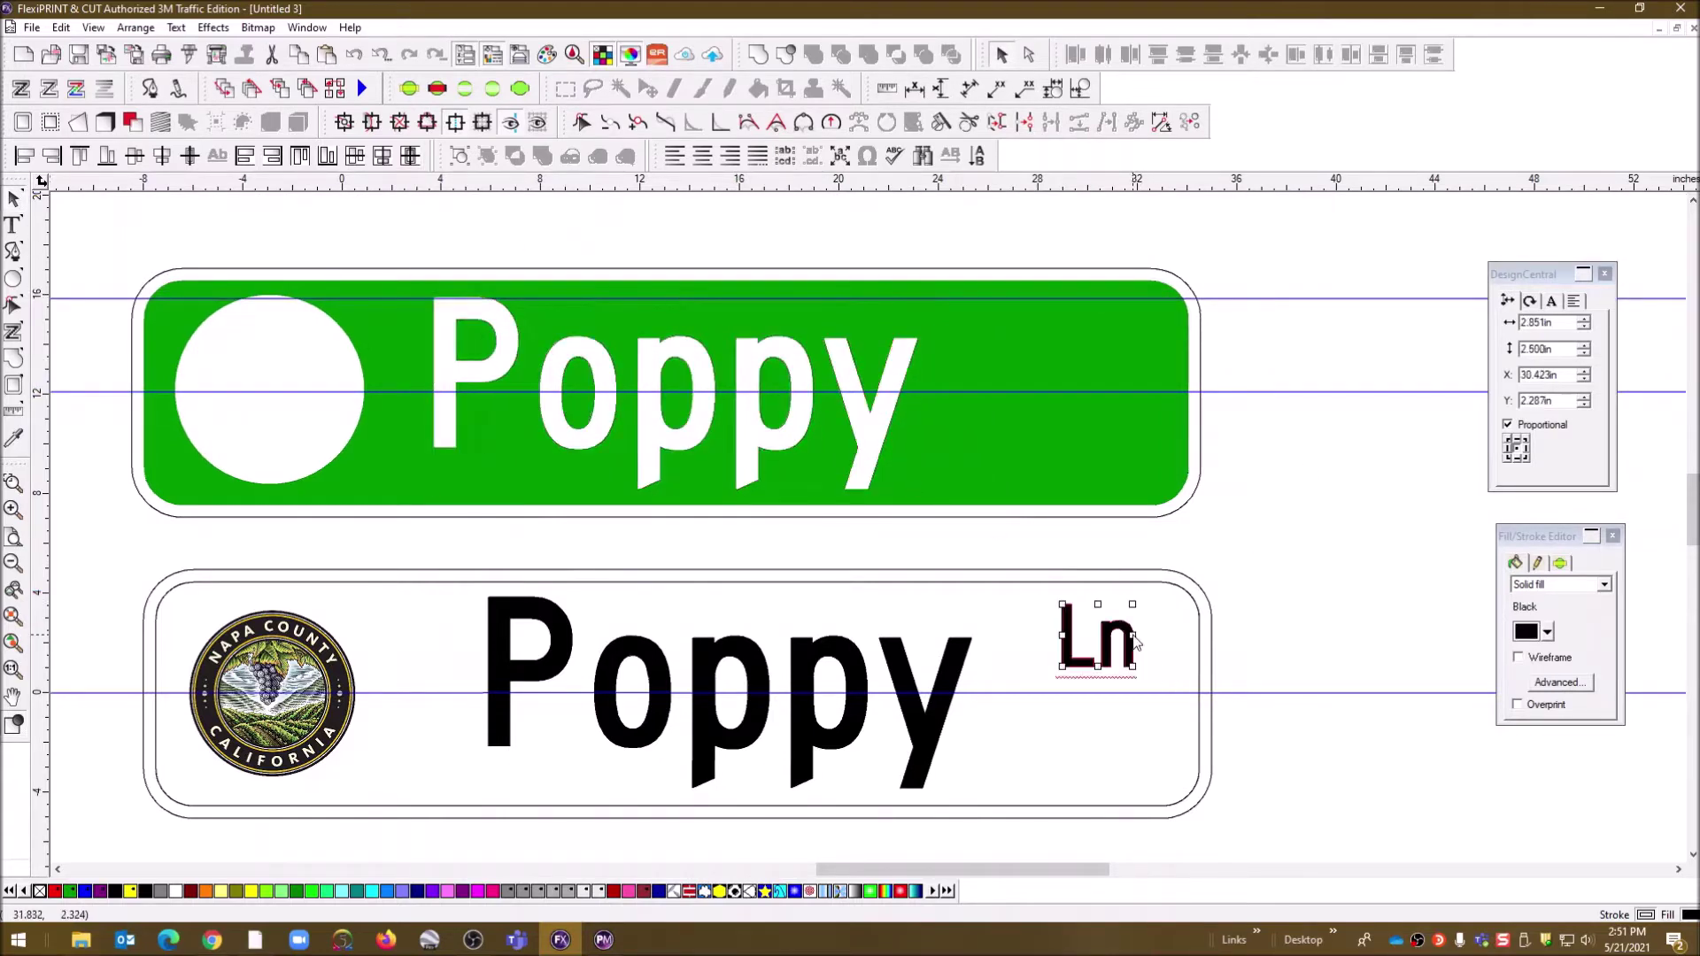
right_click(1129, 639)
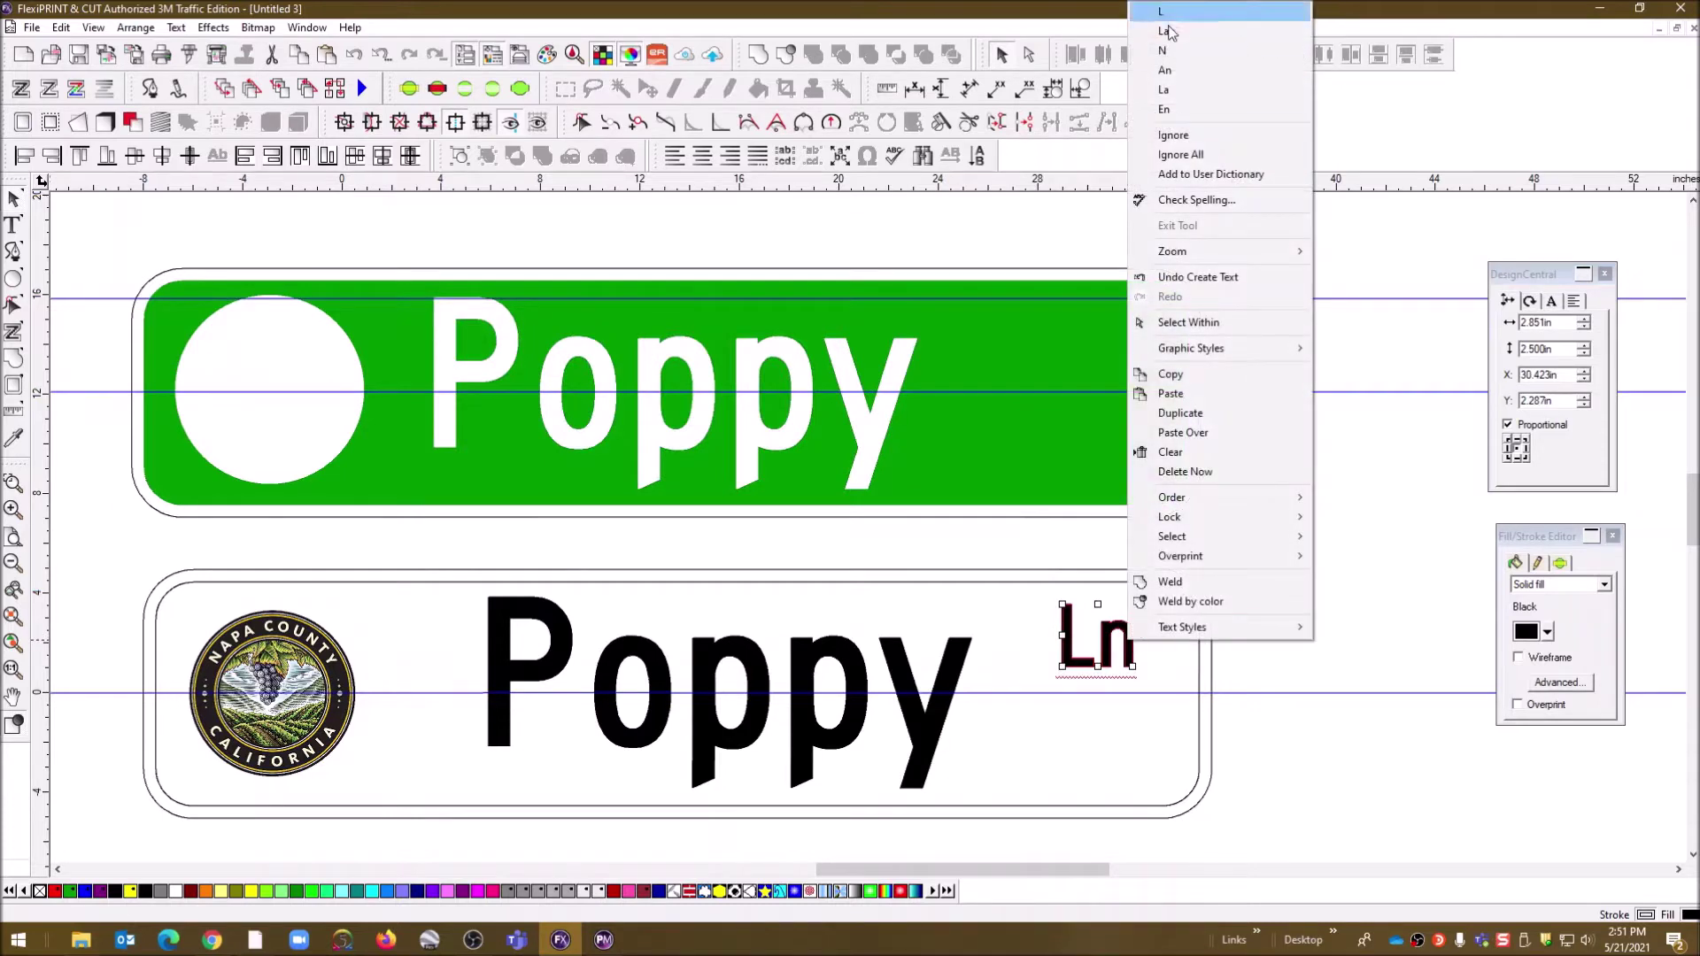
left_click(1195, 374)
left_click(1087, 331)
right_click(1088, 333)
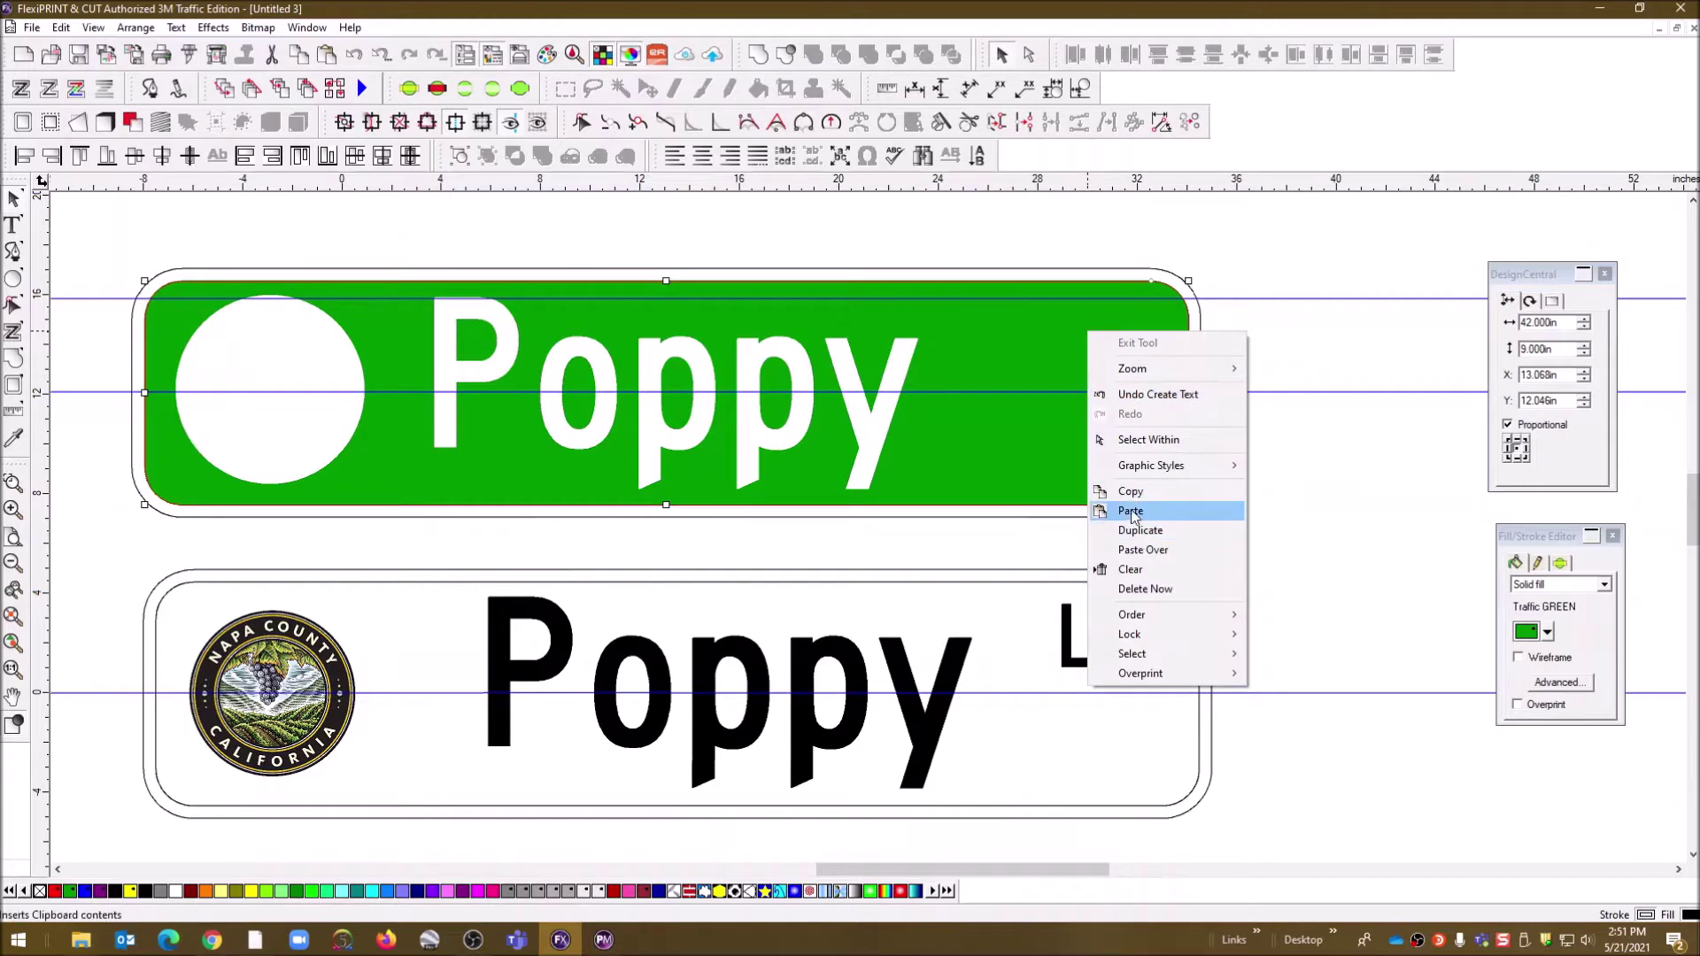
left_click(1131, 512)
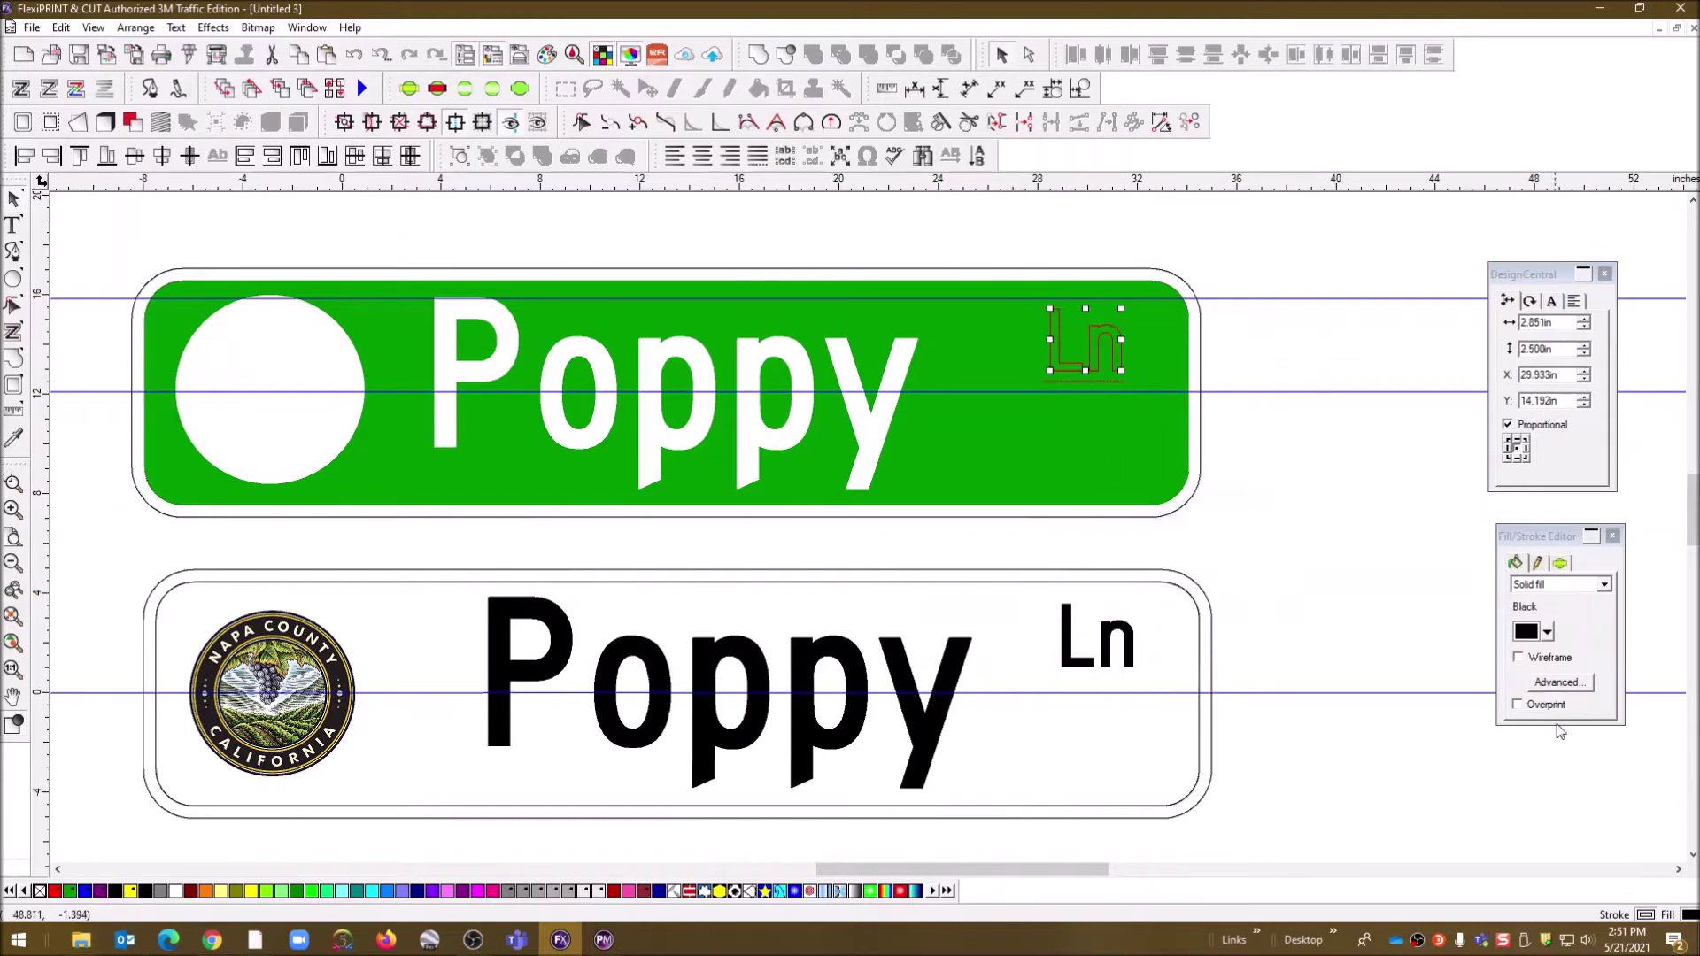
left_click(1545, 633)
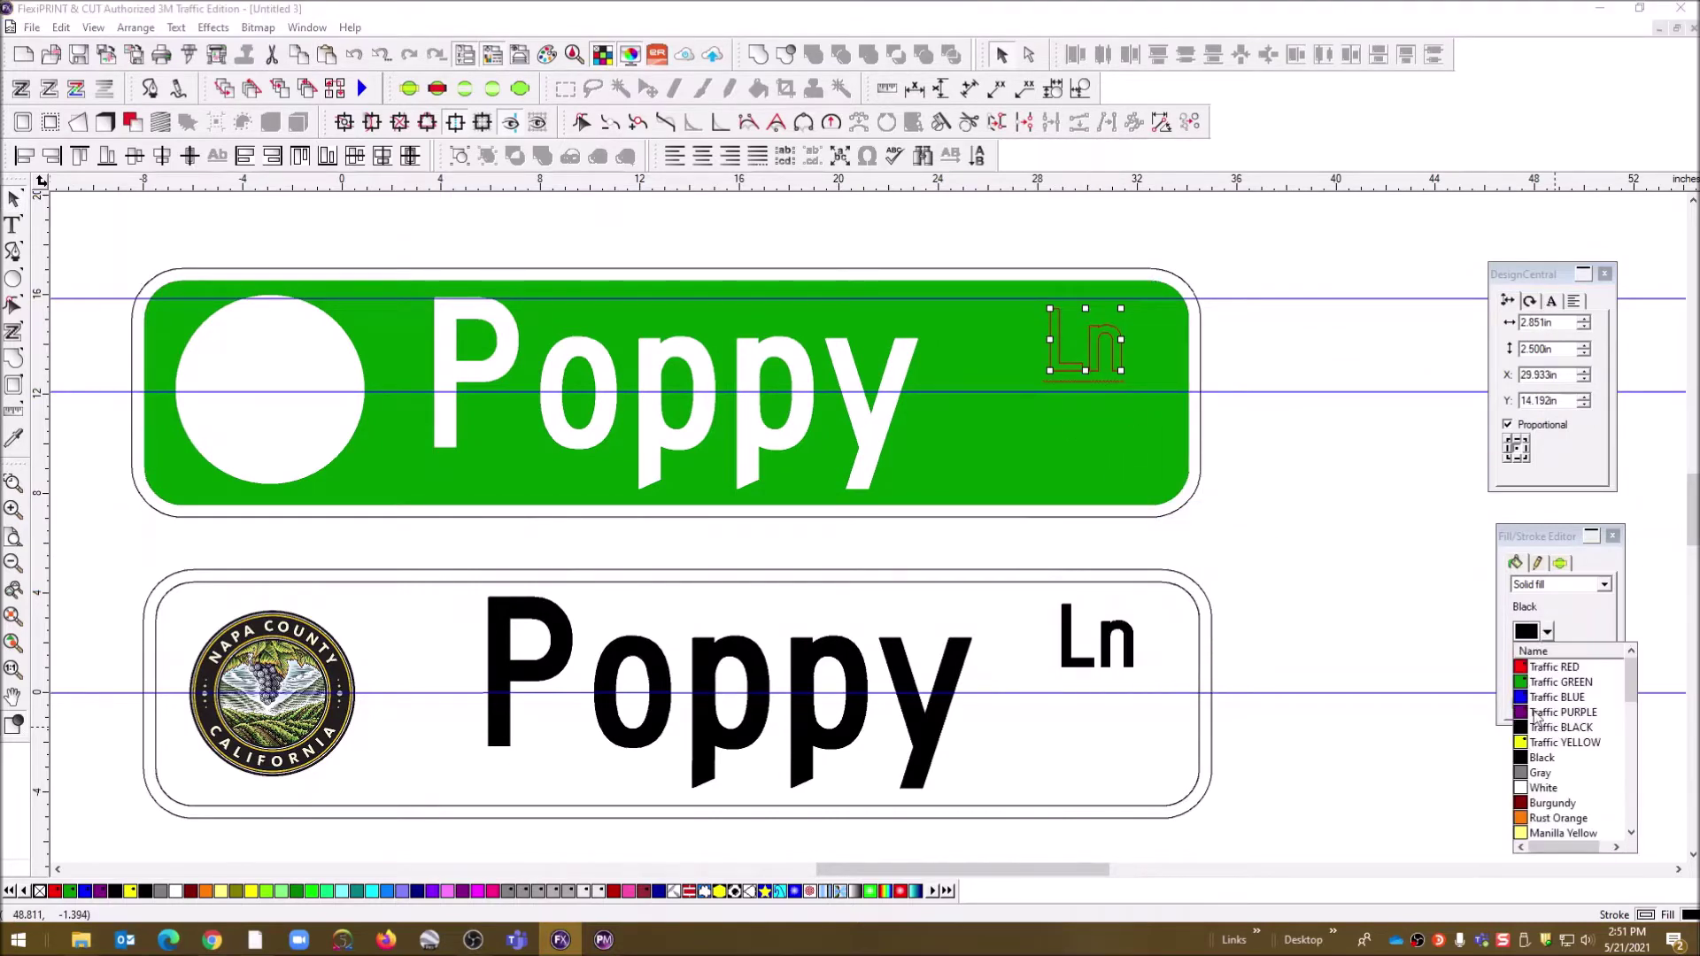
left_click(1520, 790)
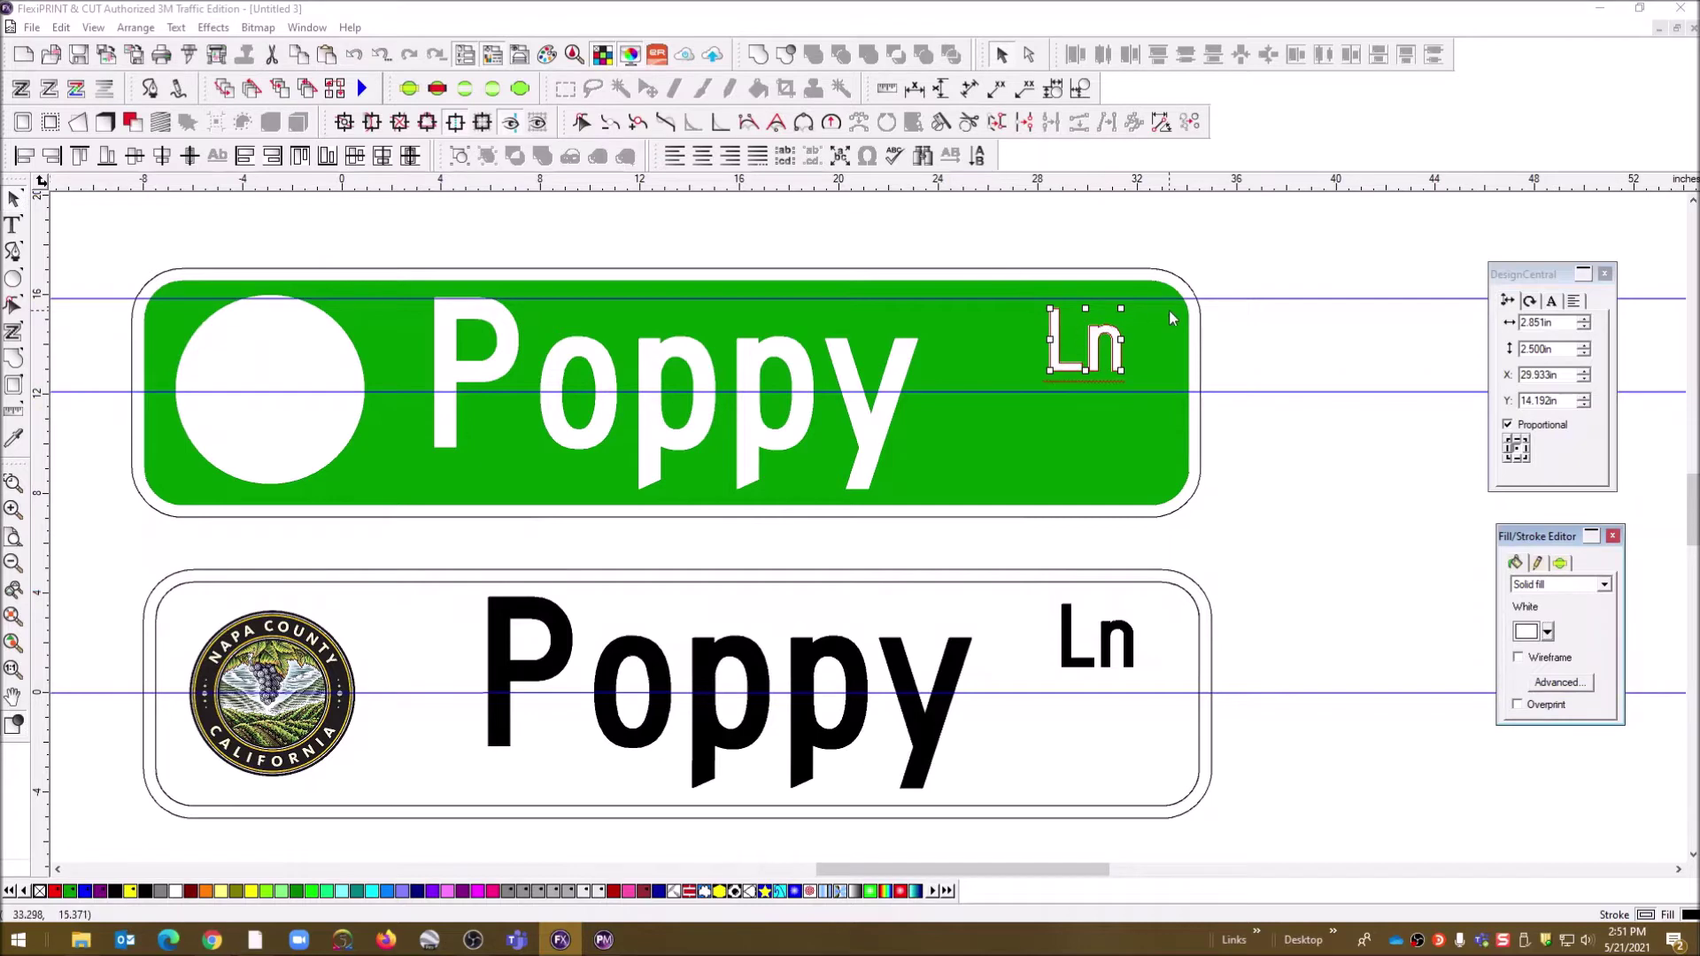
key("Delete")
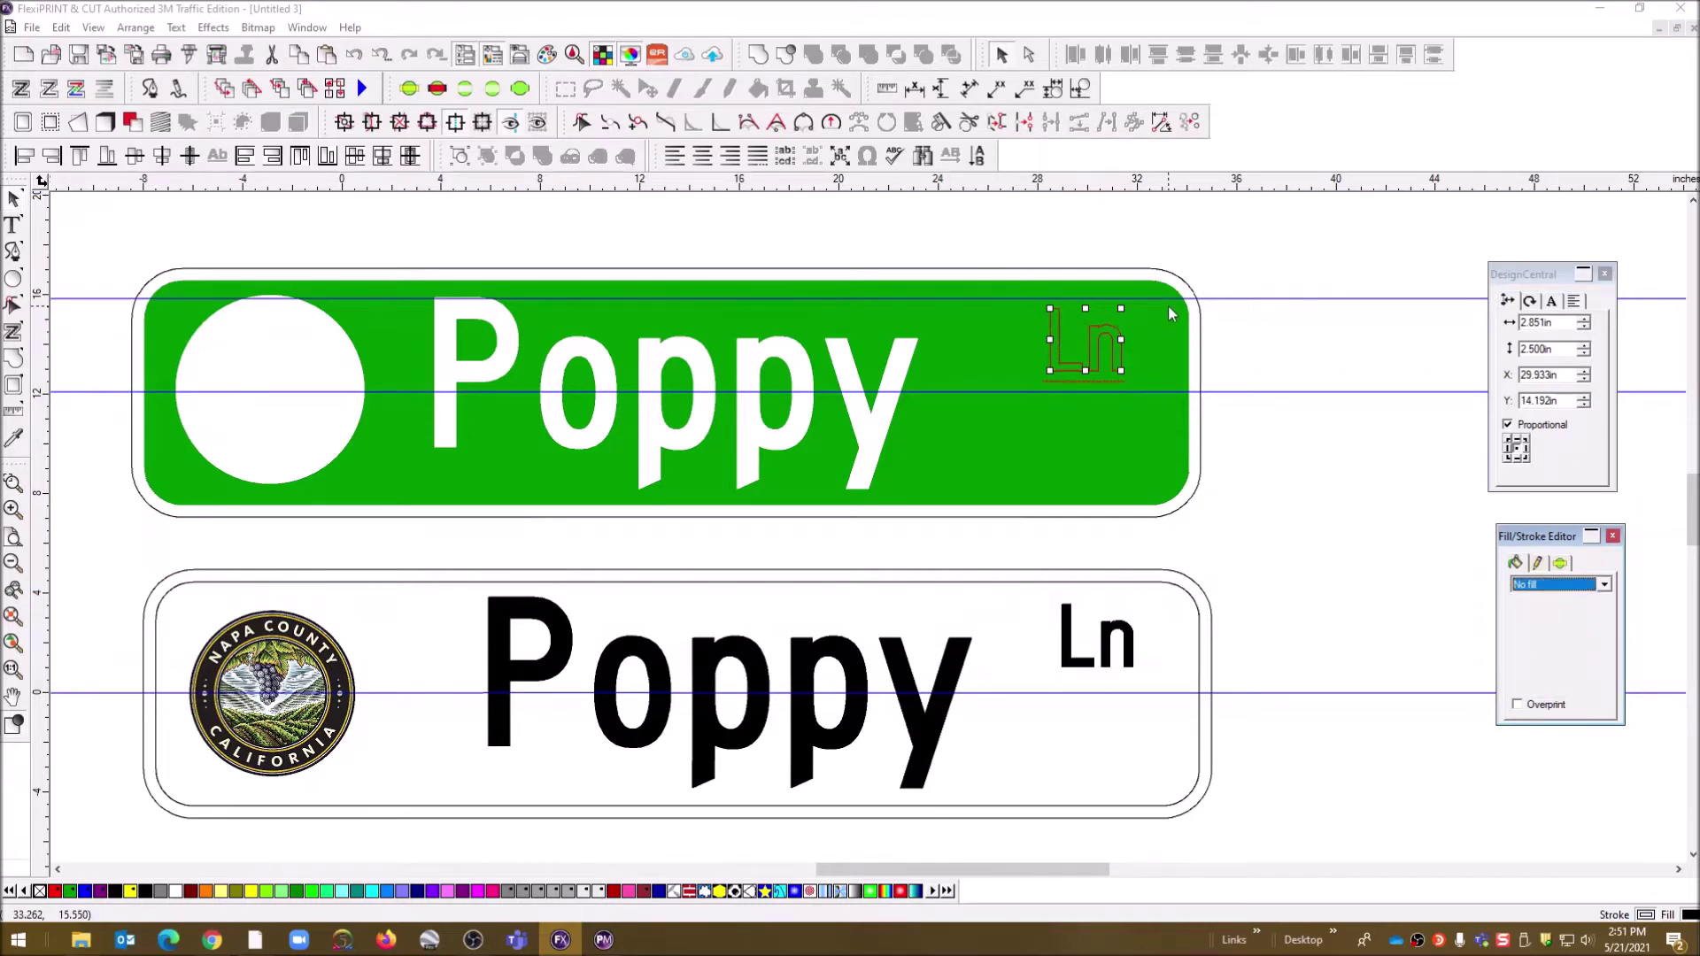
- Move the horizontal guide up near the page top and check the green sign's white 'Poppy'
left_click(1074, 372)
left_click(1332, 250)
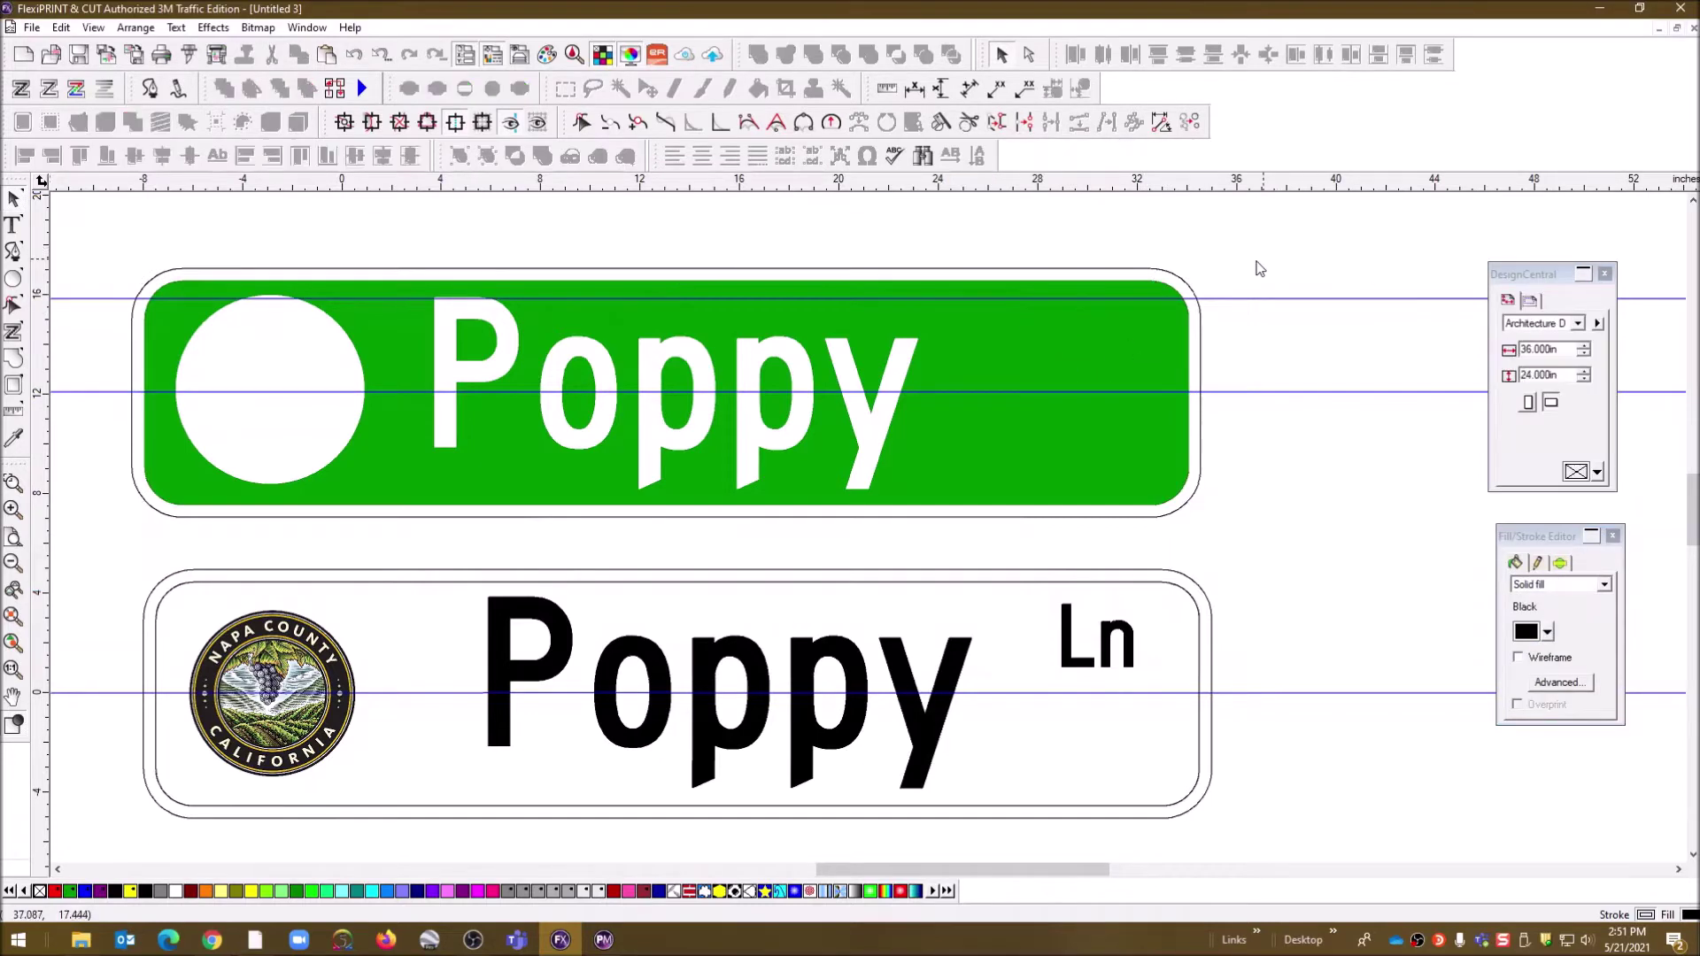
left_click_drag(1029, 306, 1042, 197)
left_click(1076, 358)
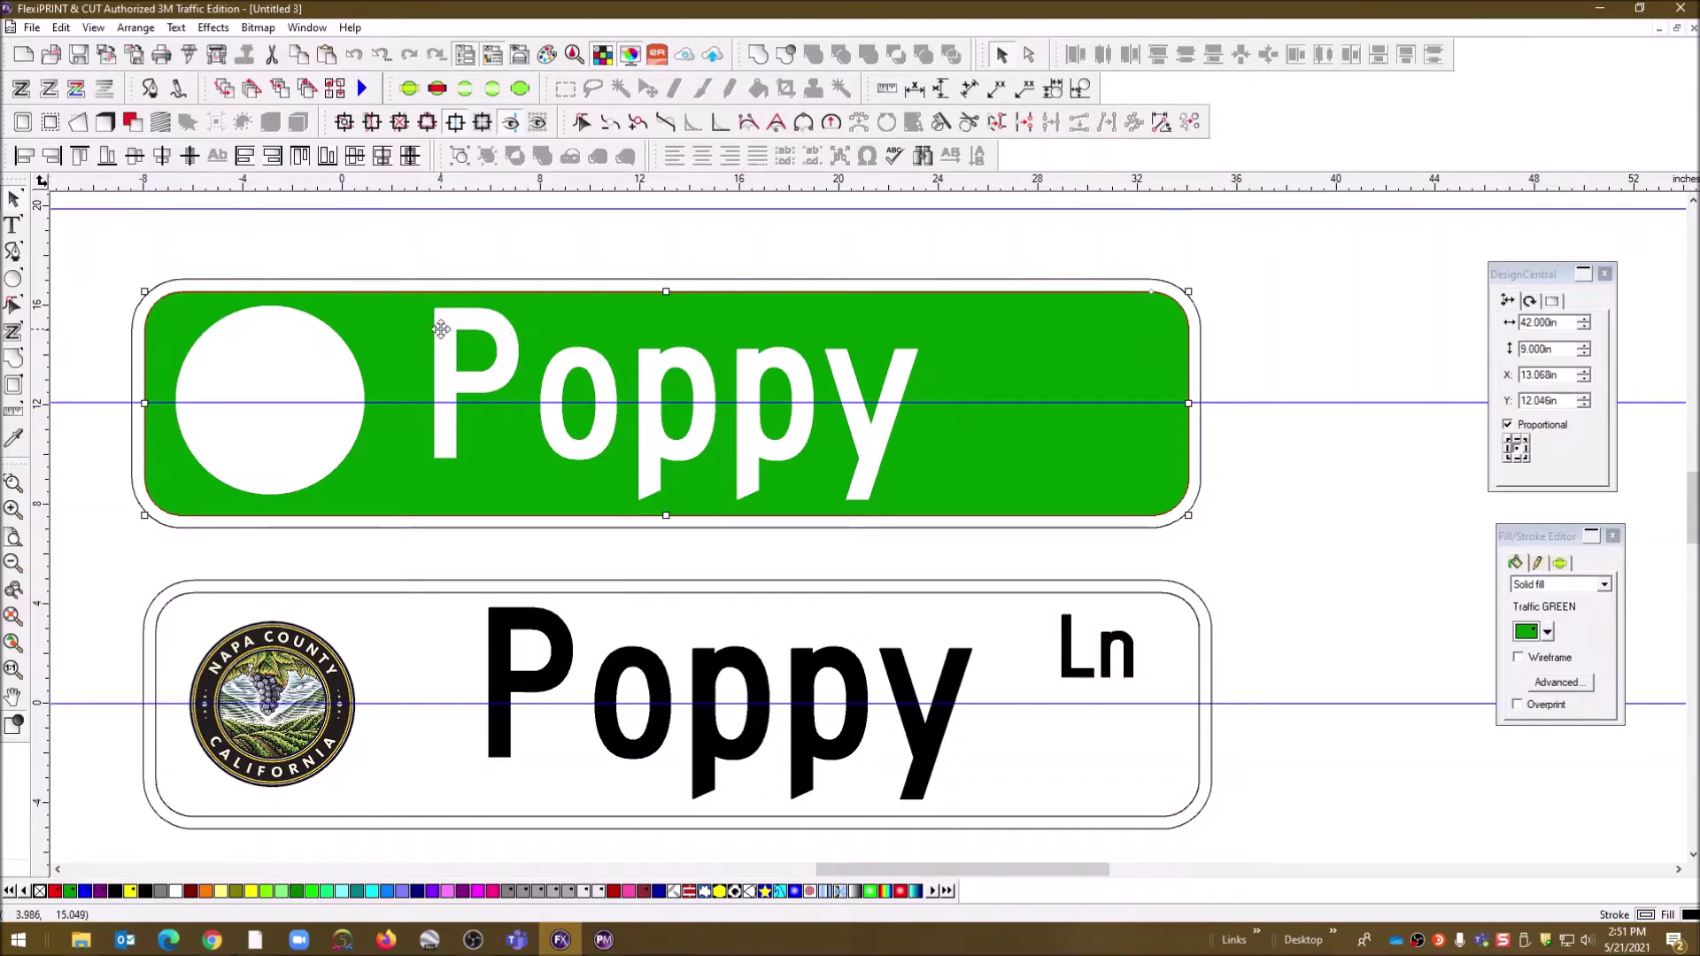
left_click(588, 258)
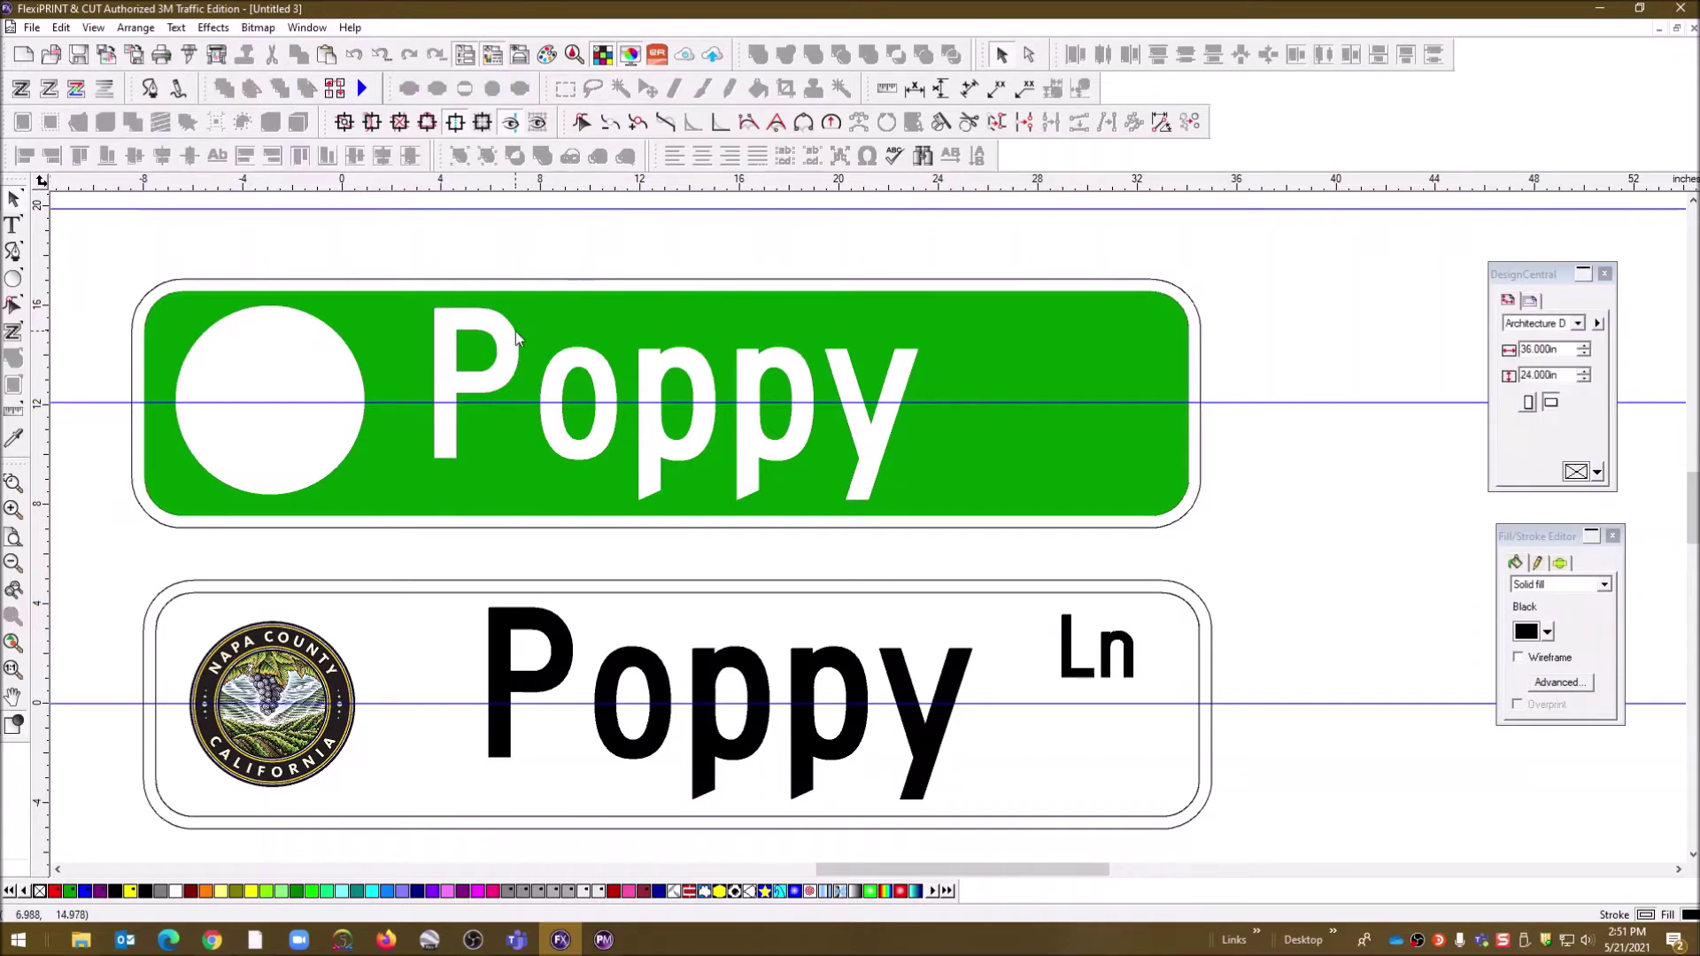
left_click(516, 331)
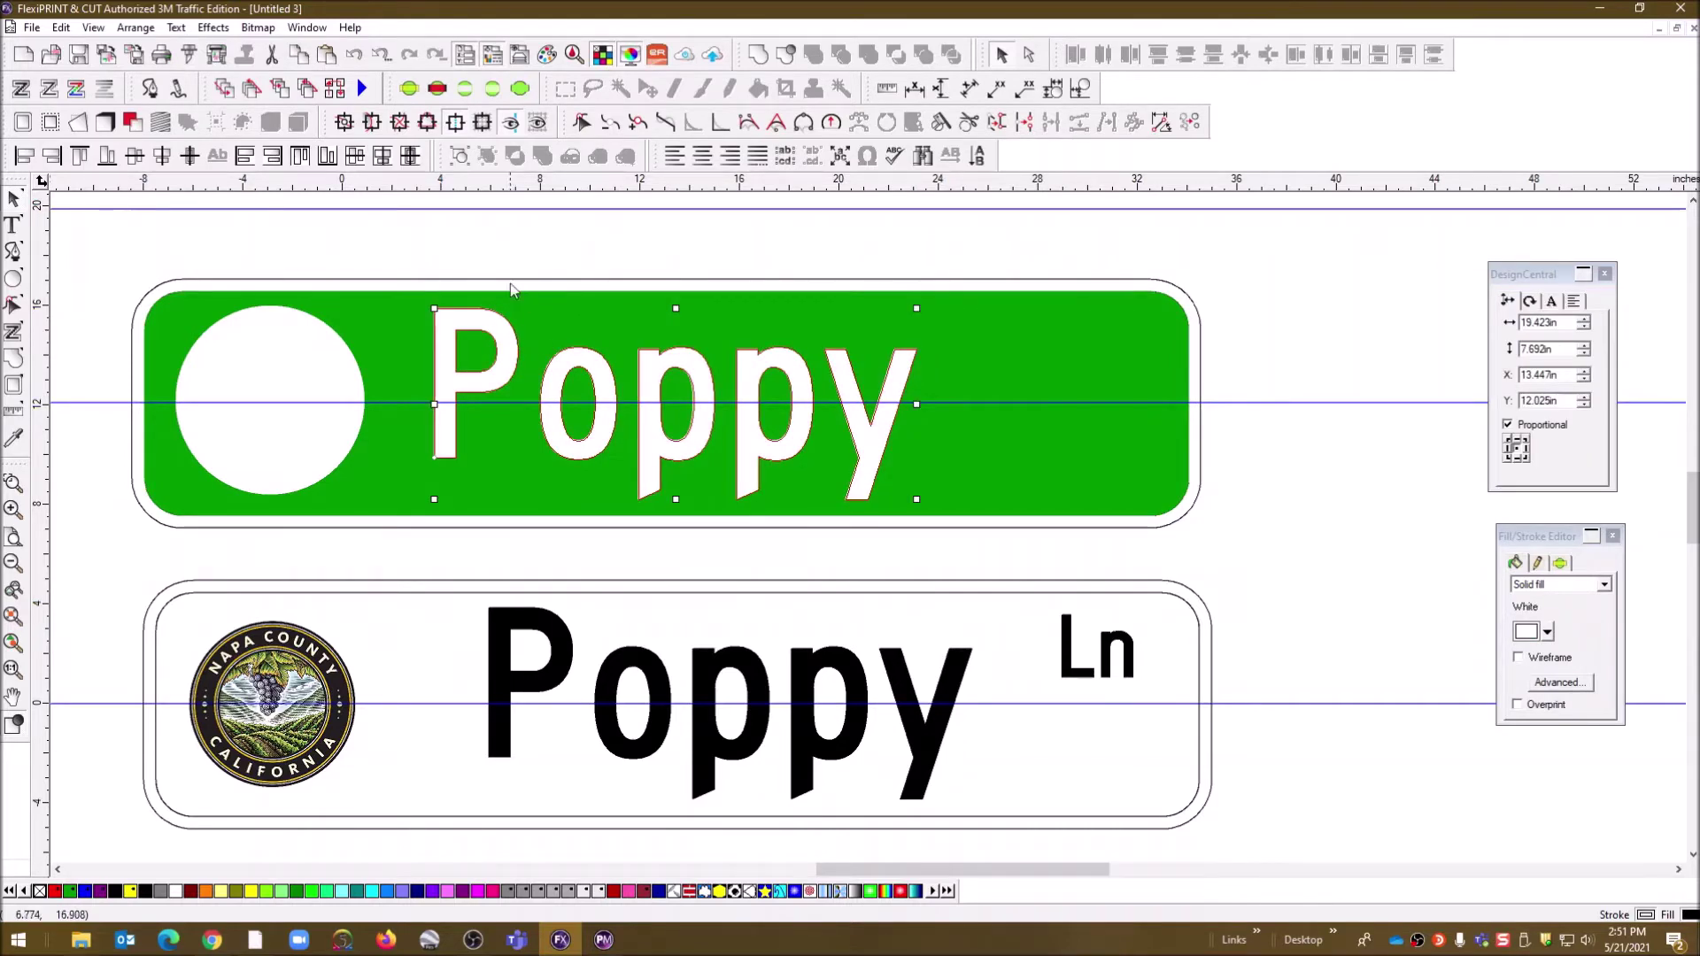
left_click(653, 221)
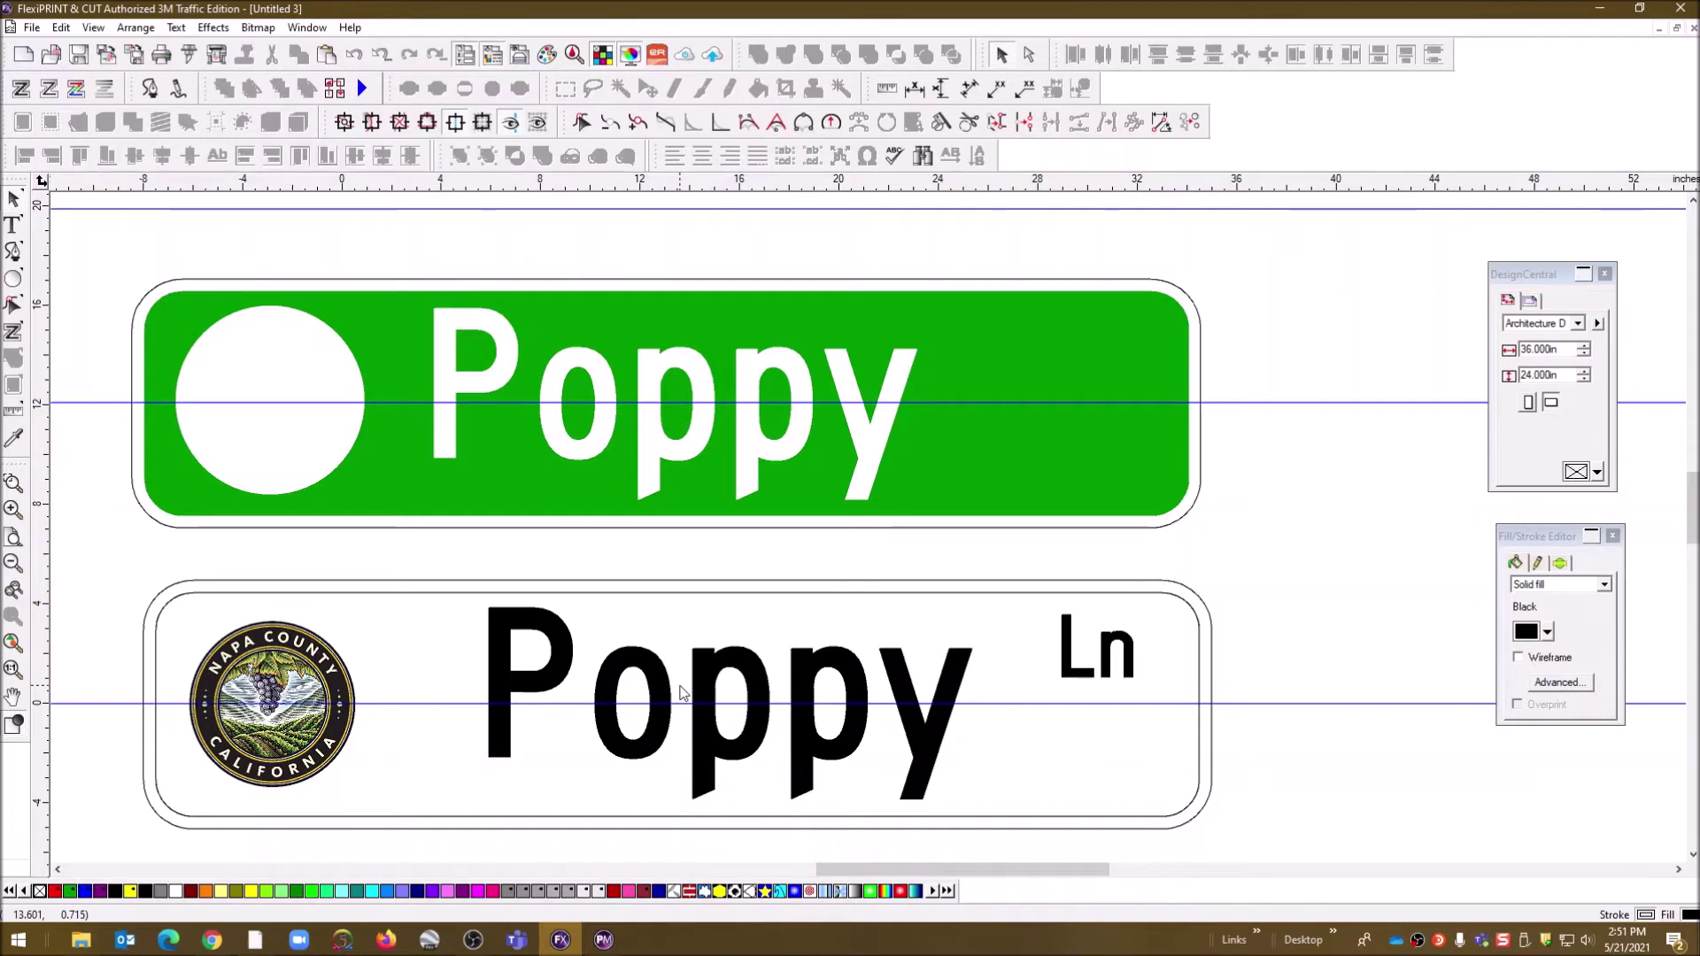
- Turn on Wireframe for the lower black 'Poppy' so it shows as a hollow outline
left_click(572, 641)
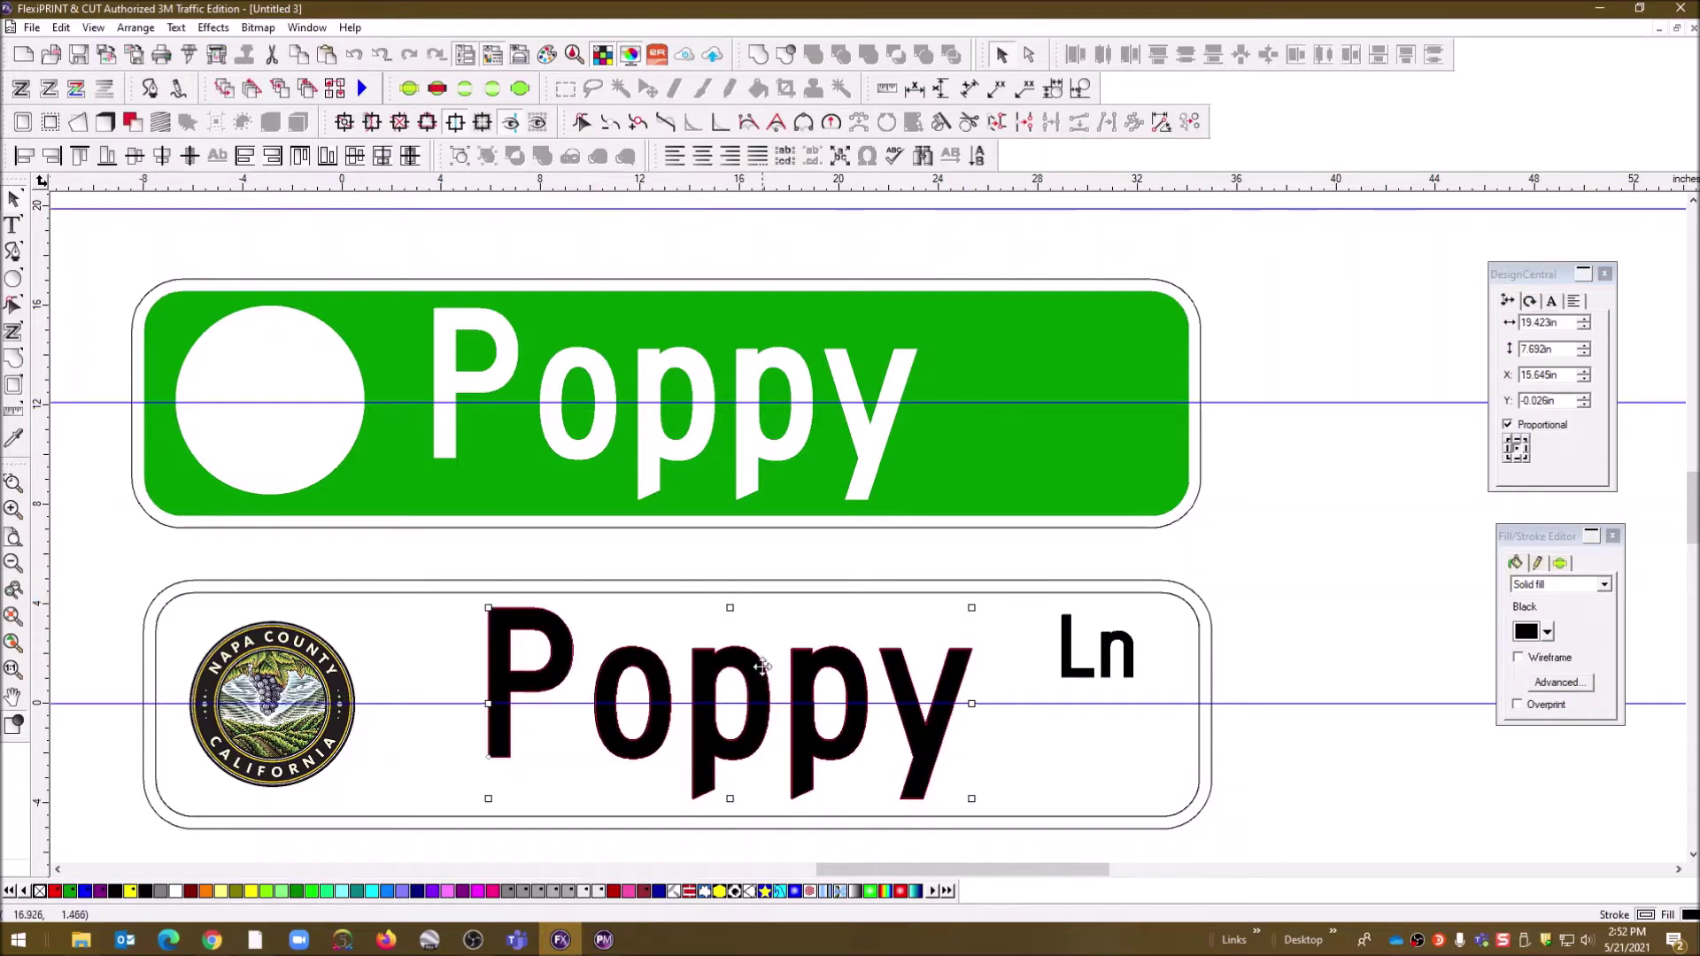
left_click(1518, 659)
left_click(1325, 610)
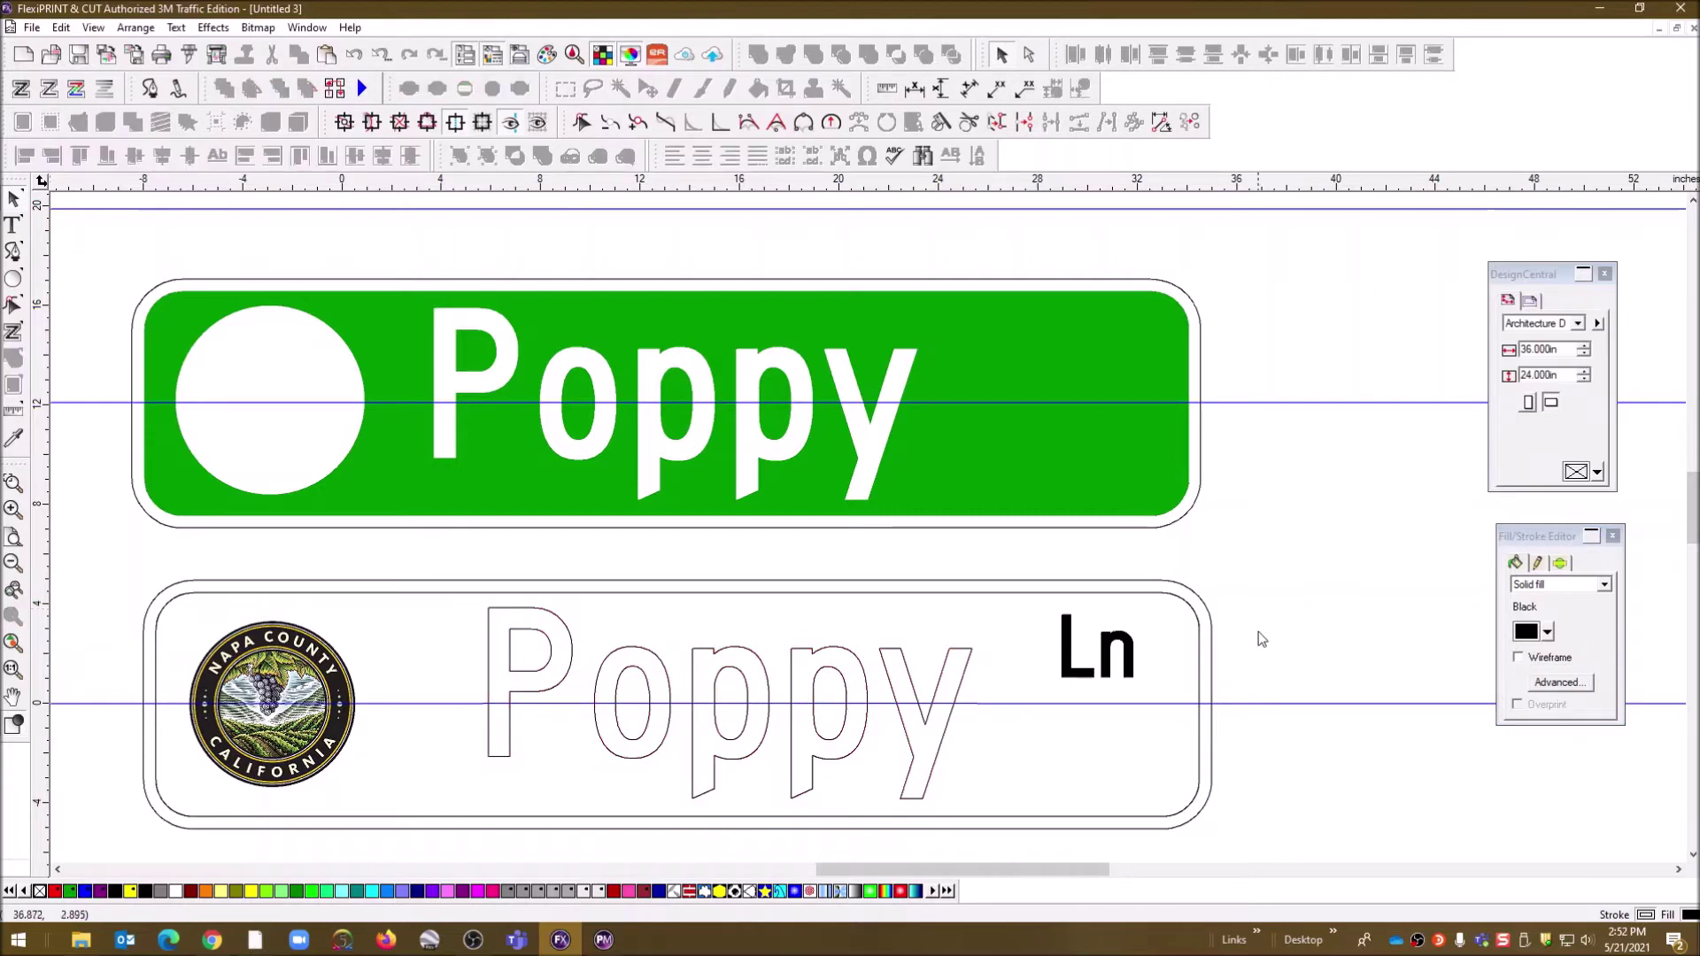
left_click(747, 655)
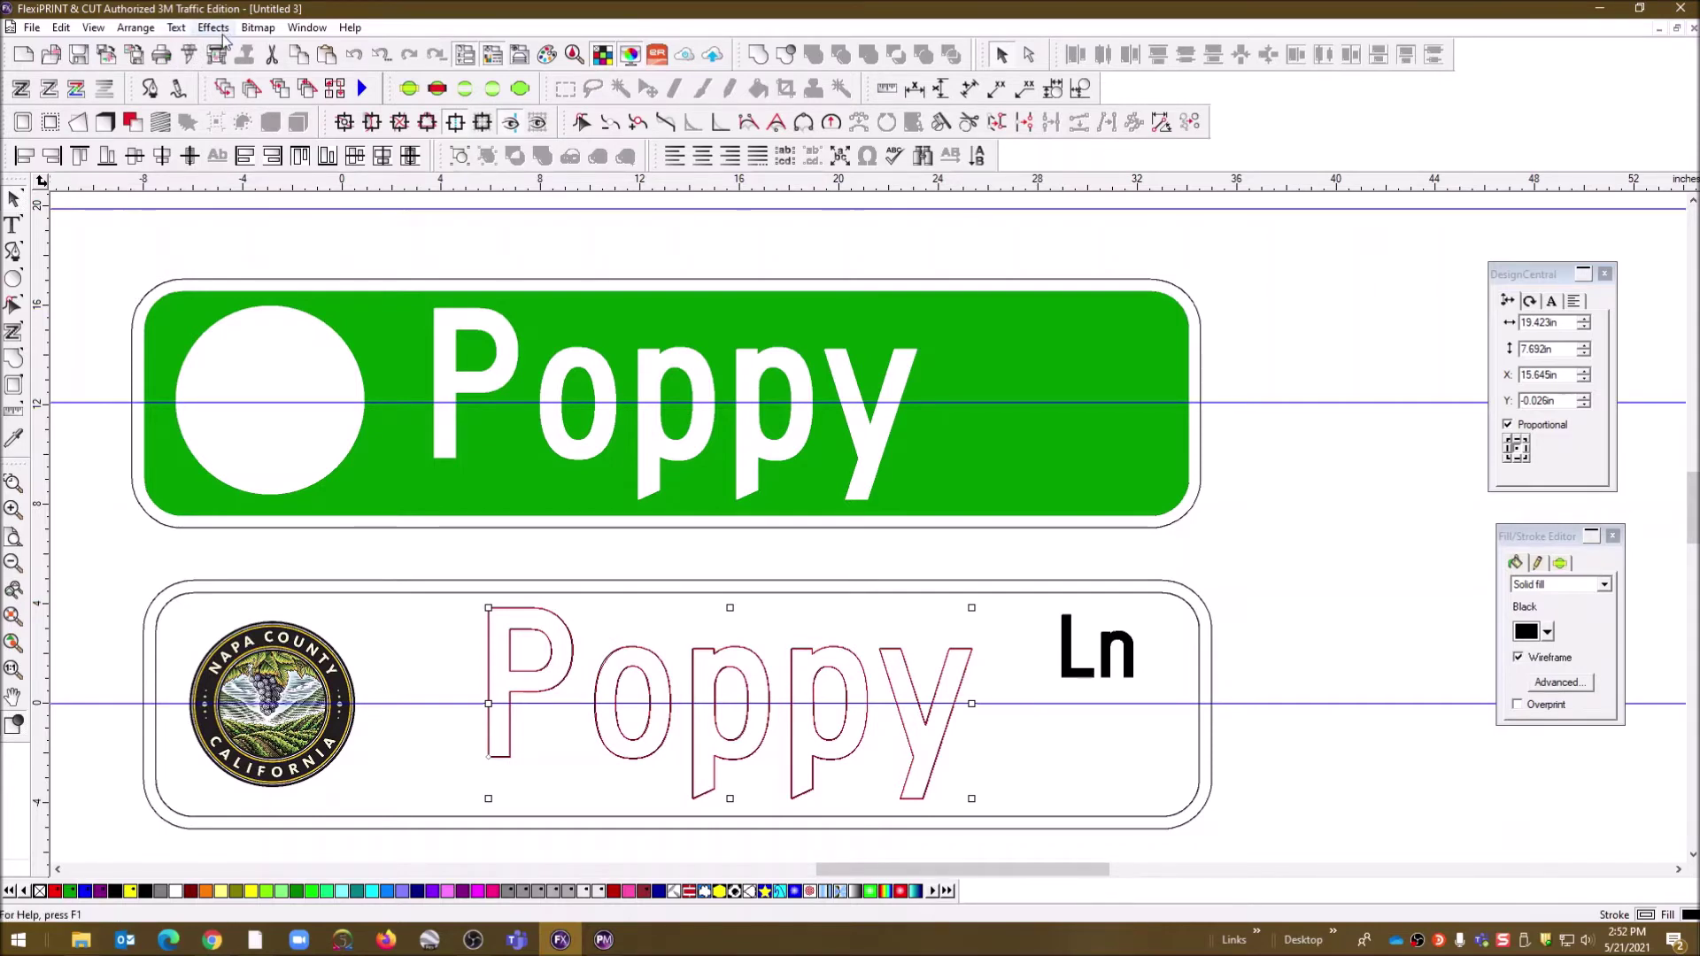
- Apply Text > Break Apart to the outlined 'Poppy' and select its p, p and y
left_click(177, 28)
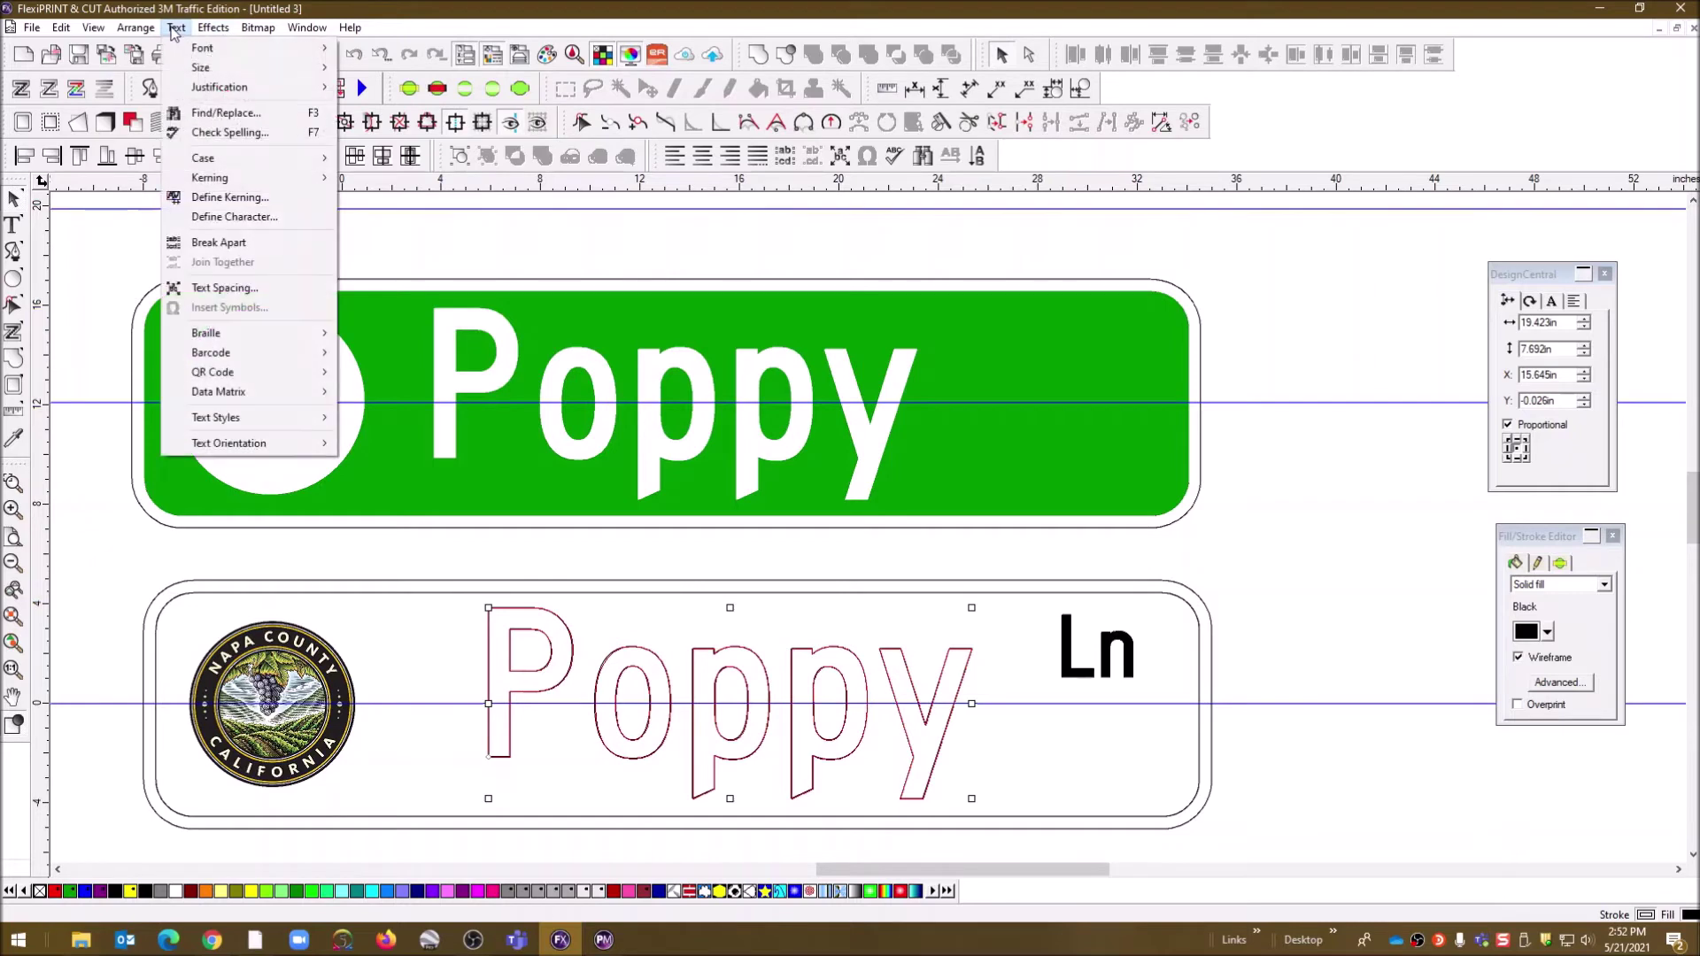
left_click(221, 242)
left_click(1346, 639)
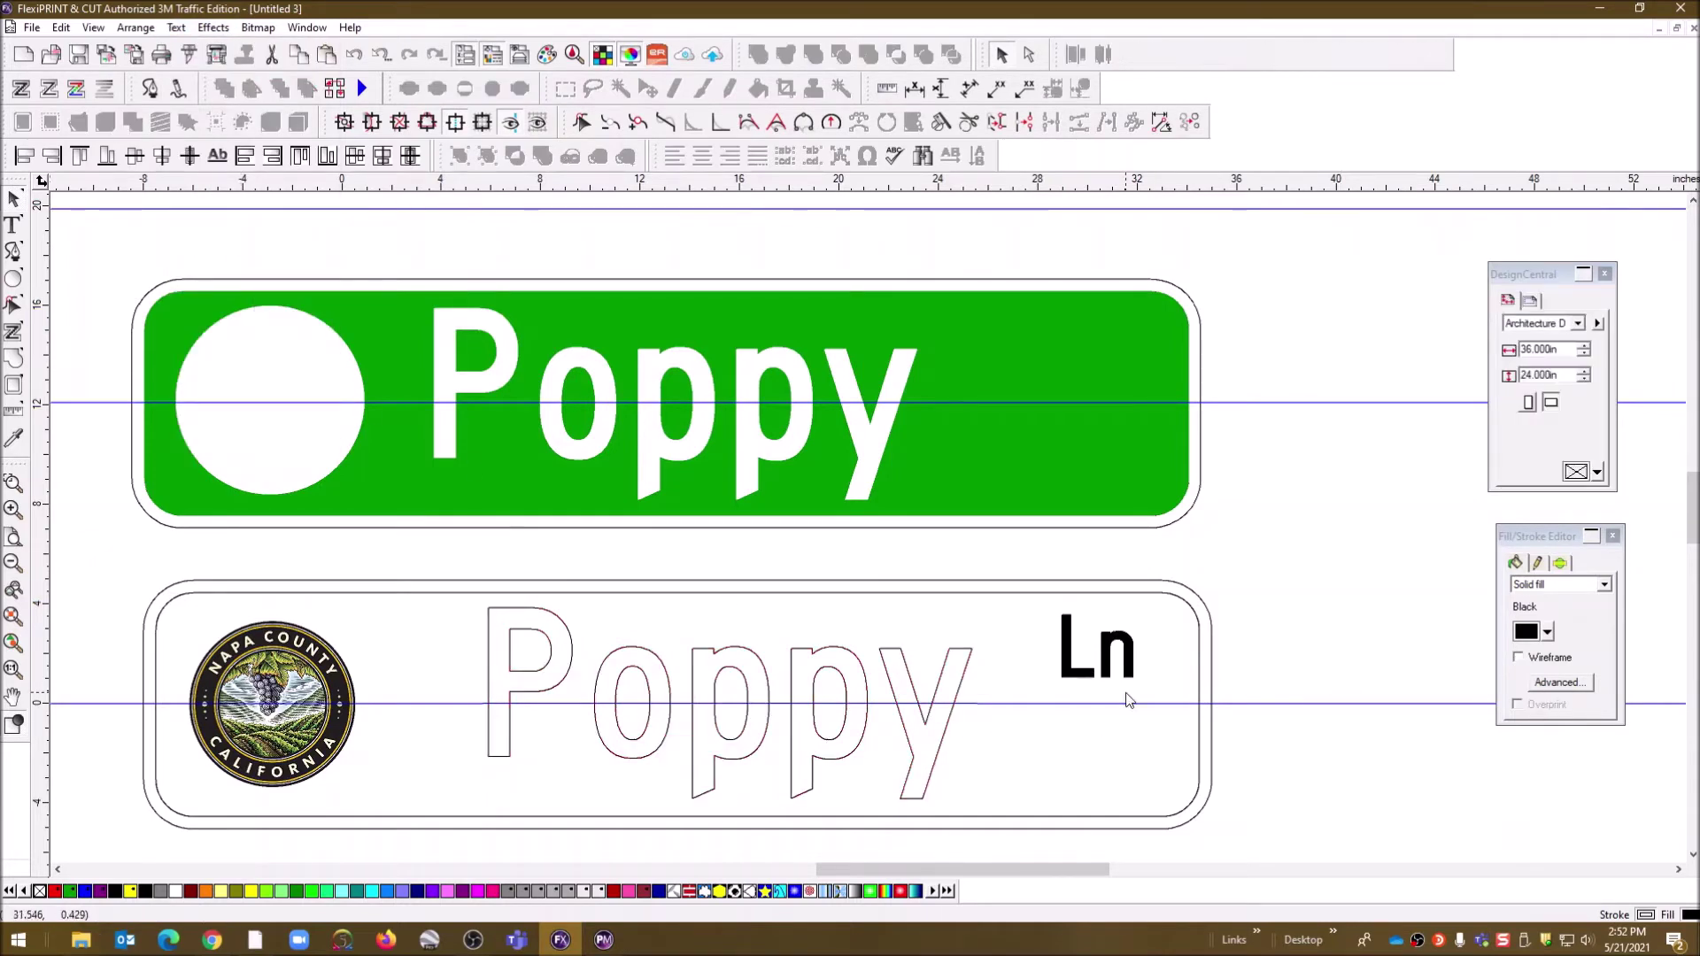
left_click(769, 675)
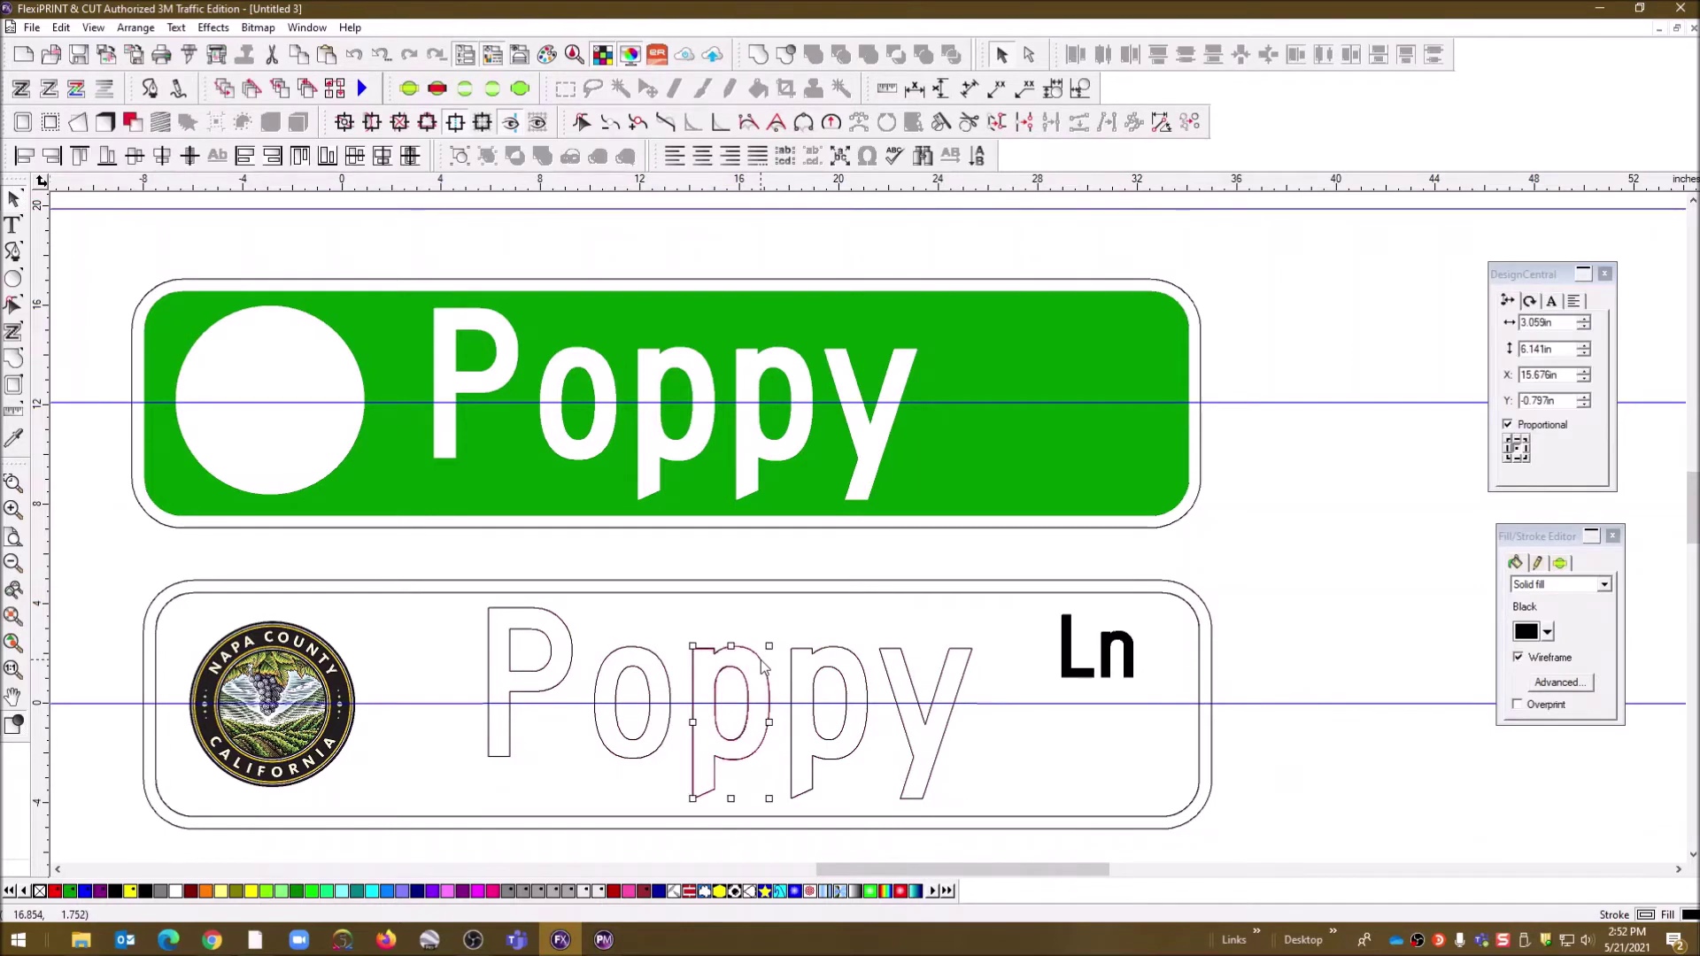
left_click(855, 634)
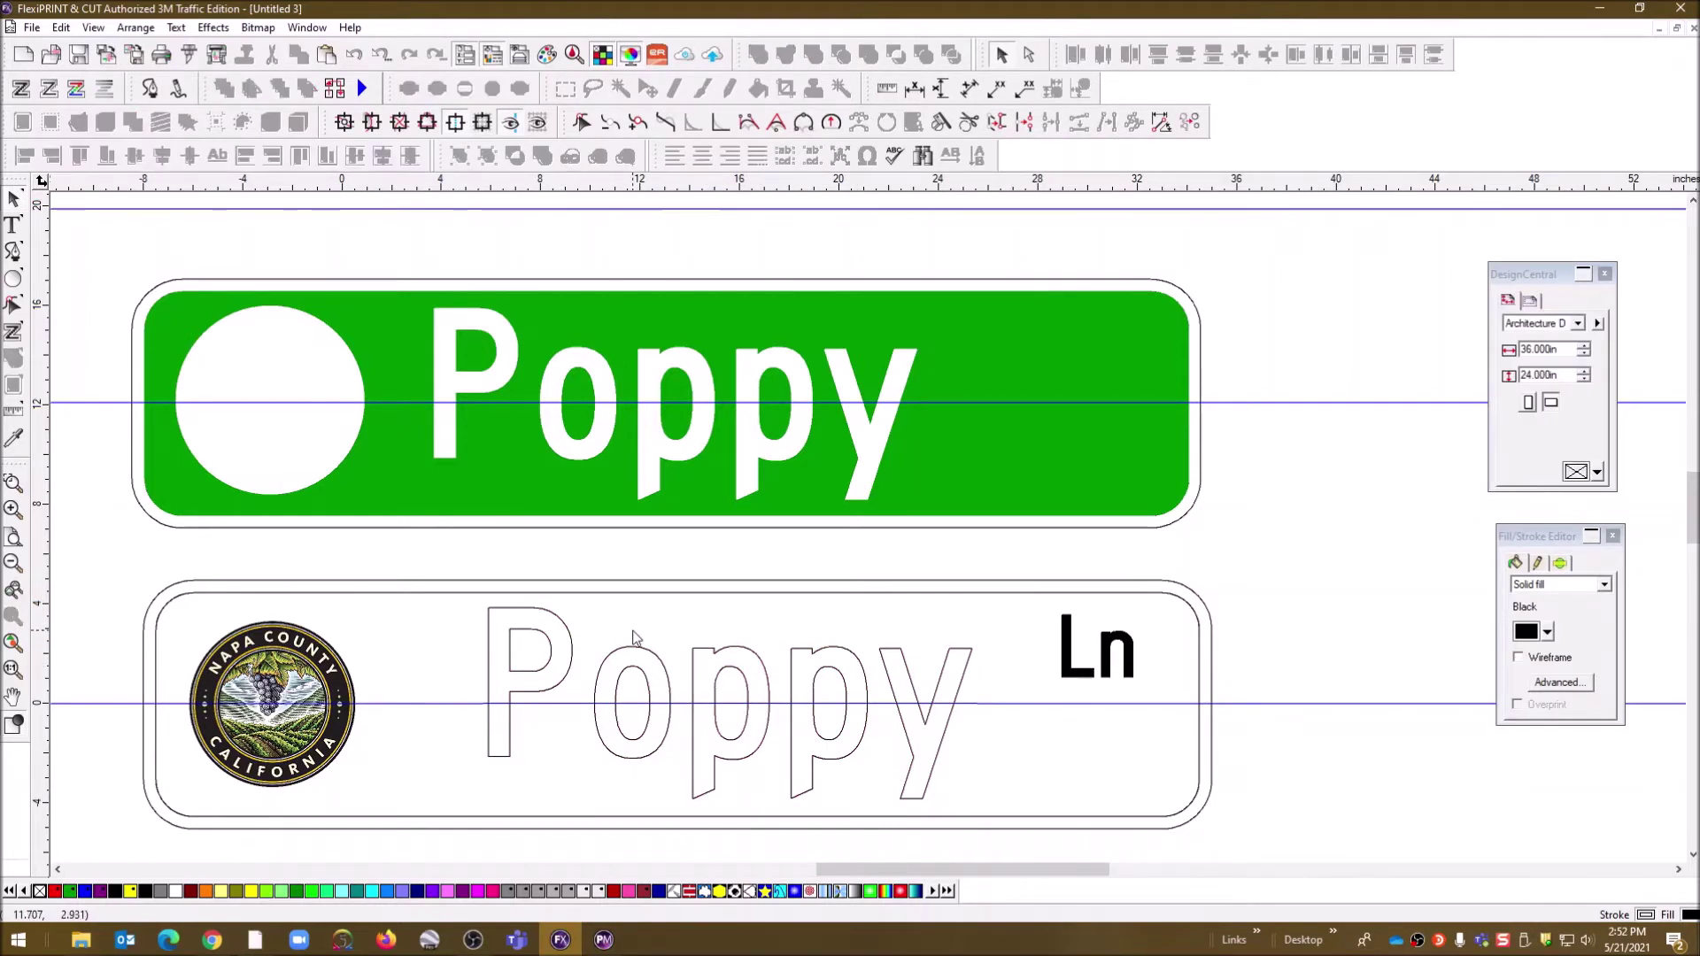
left_click(766, 678)
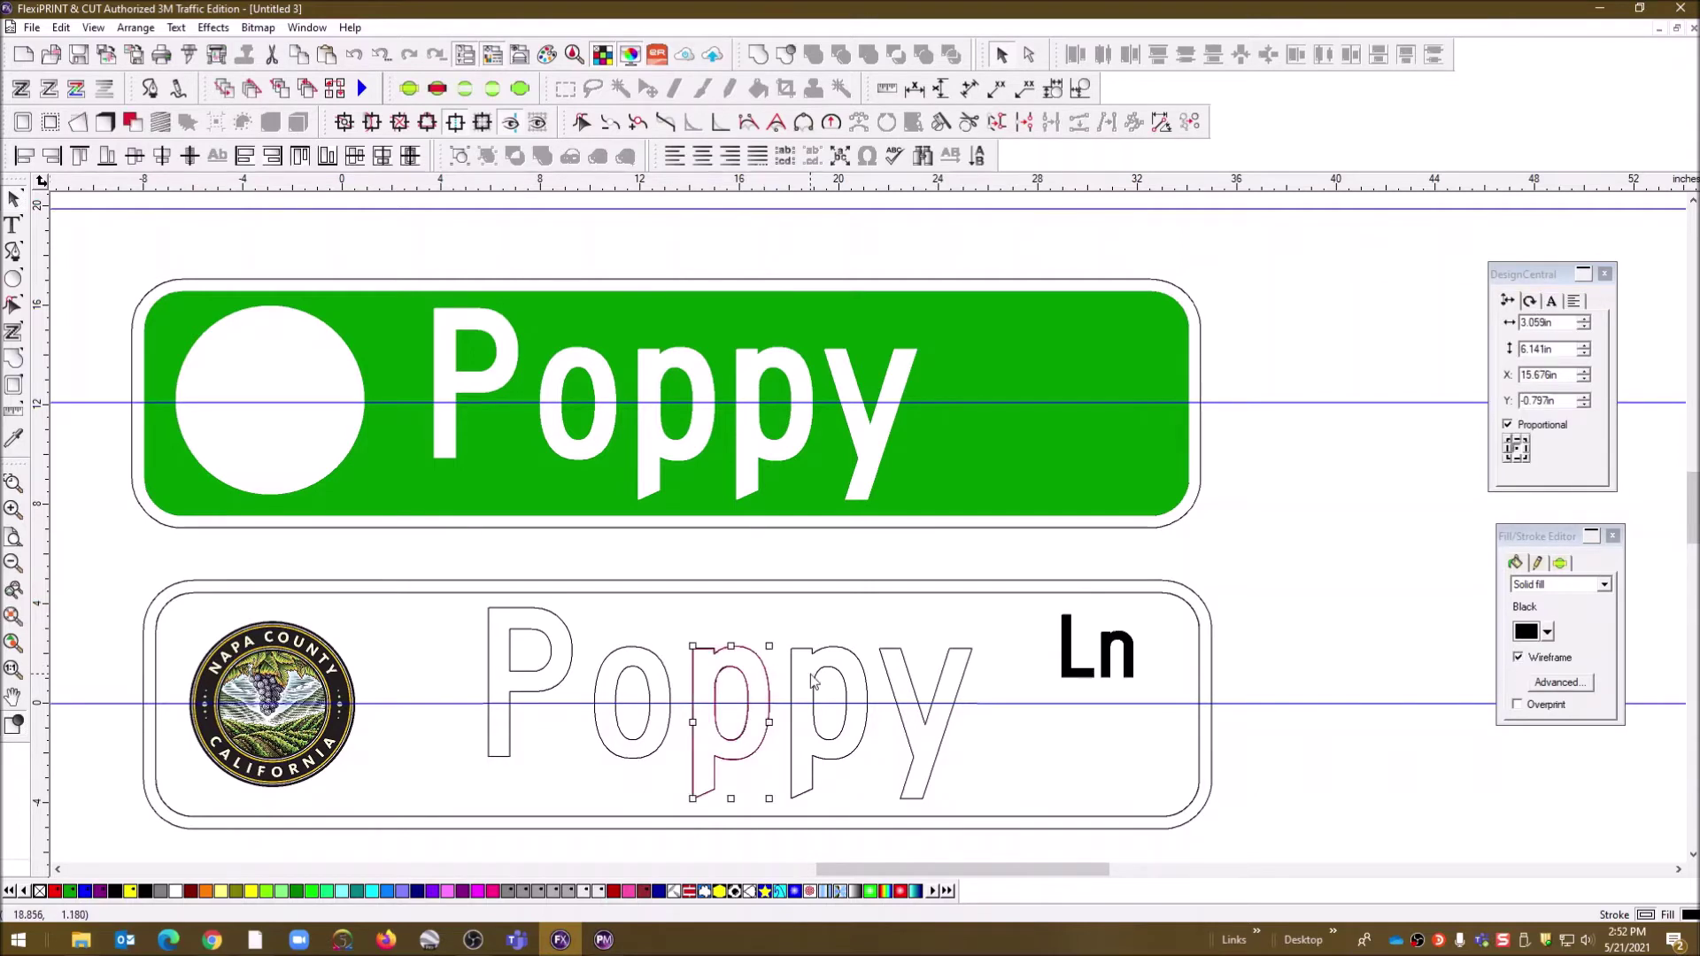
left_click(866, 678, "shift")
left_click(968, 676, "shift")
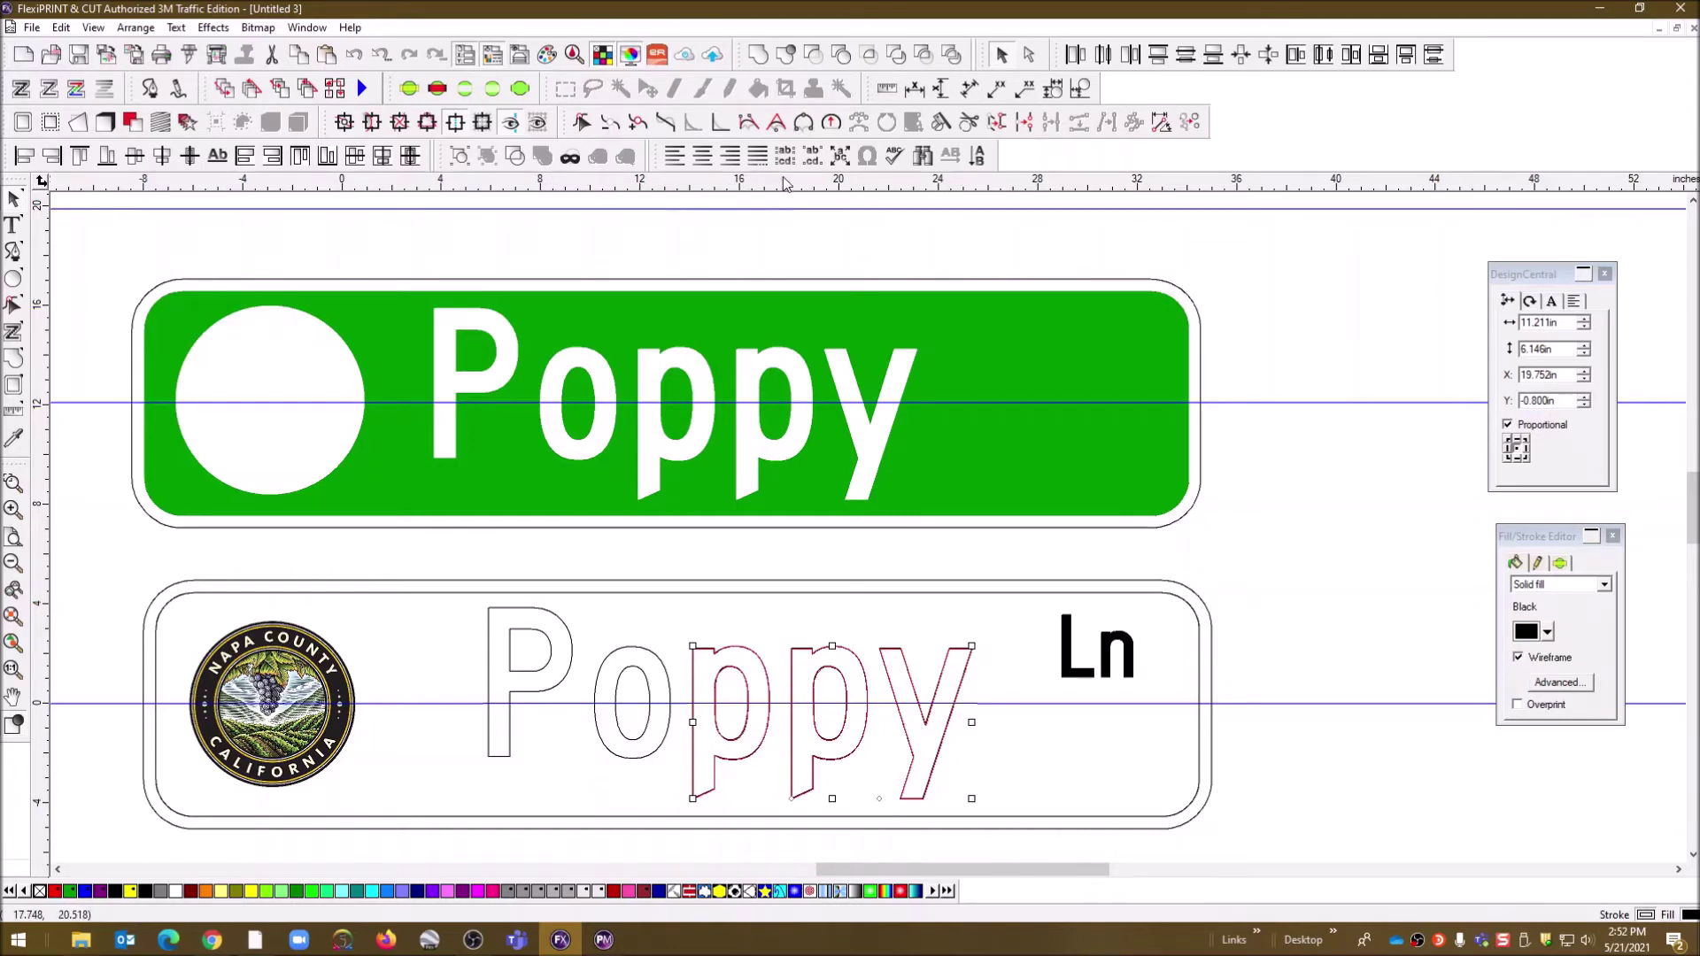
left_click(975, 264)
- Drag two horizontal guides down to the bottom of the outlined 'Poppy' lettering
left_click_drag(814, 184, 790, 754)
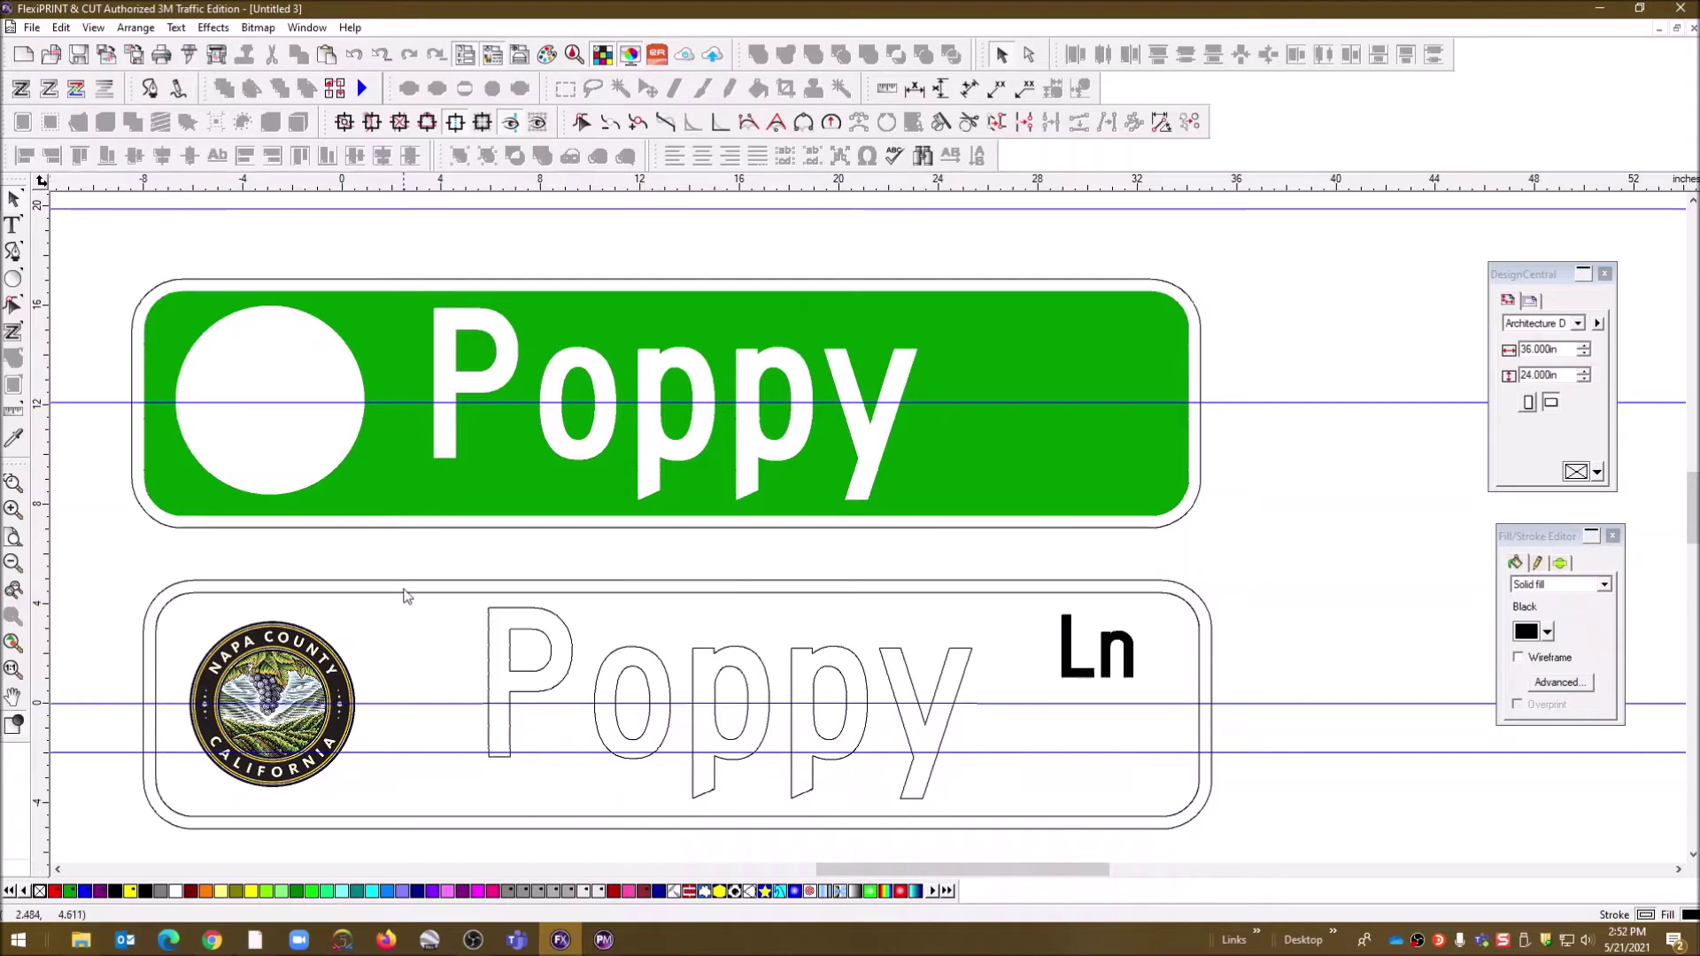
left_click_drag(443, 188, 400, 772)
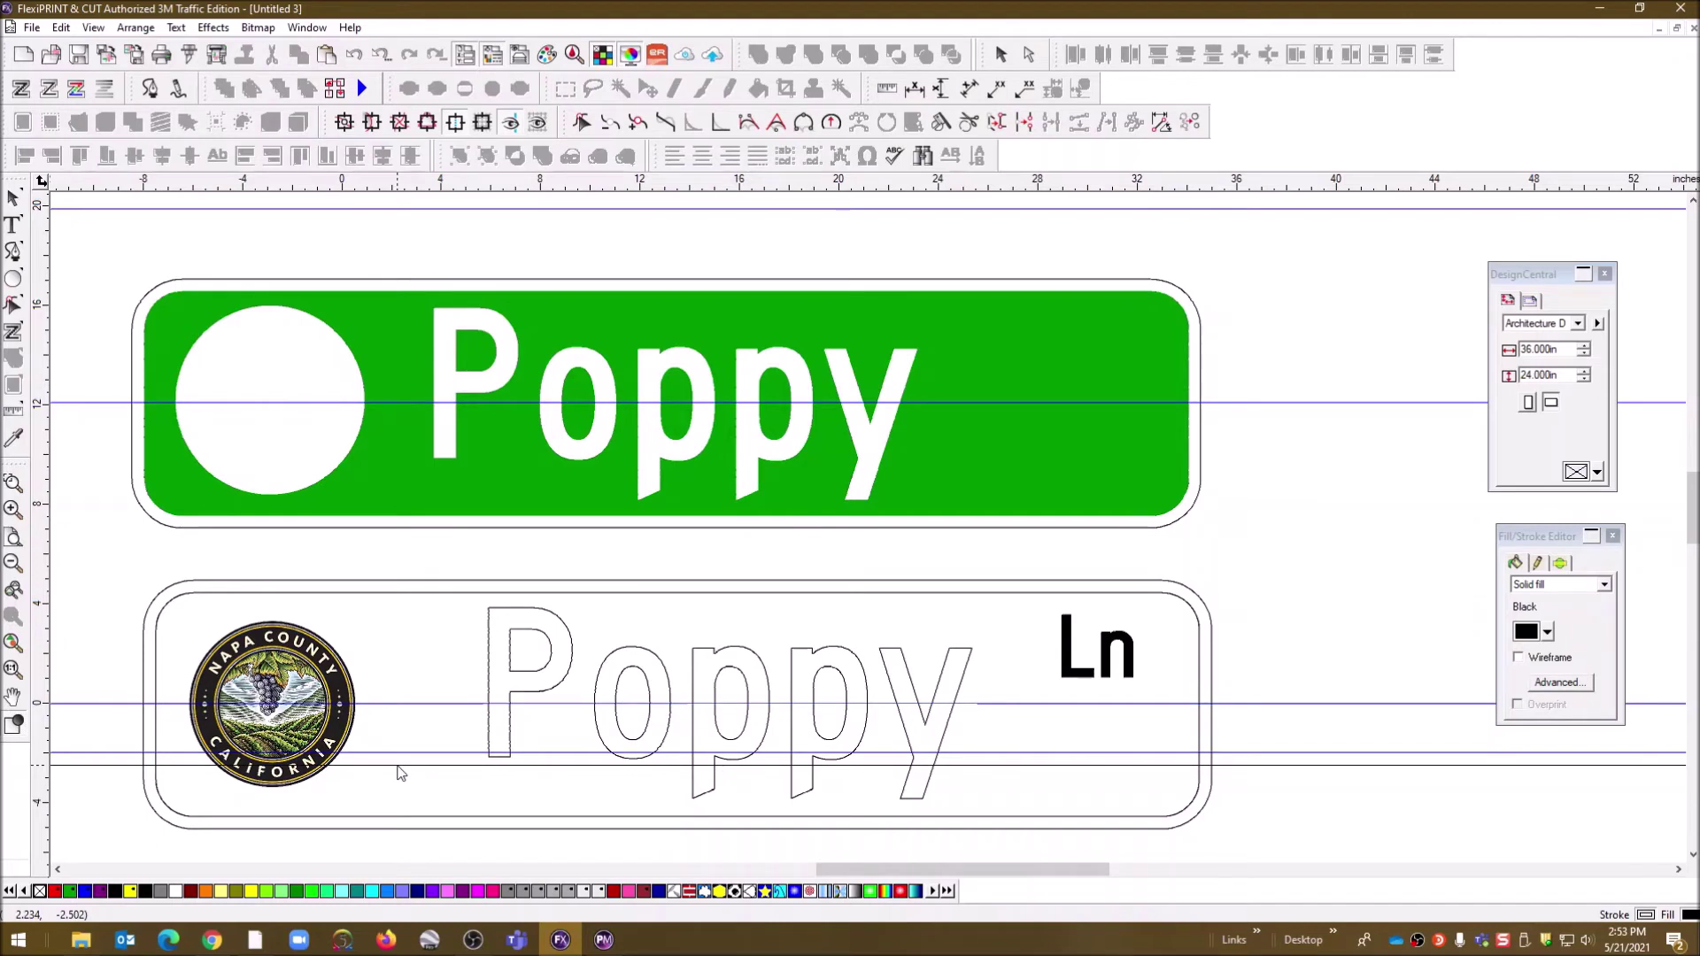
left_click_drag(403, 773, 404, 777)
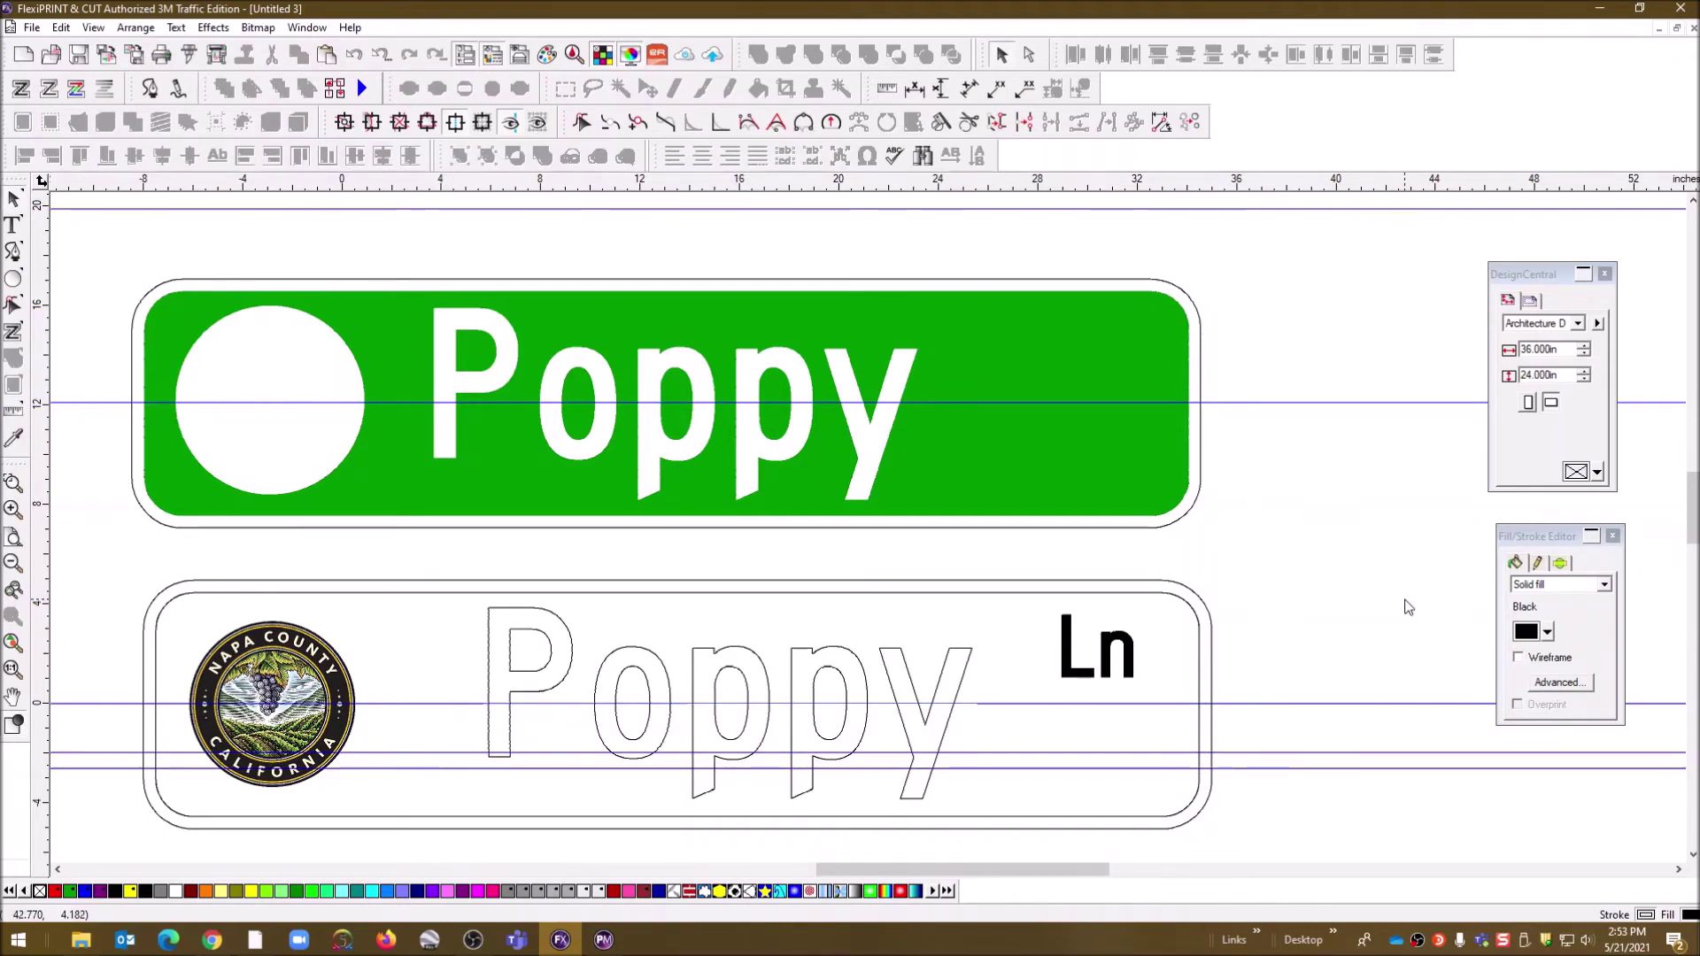
left_click(759, 670)
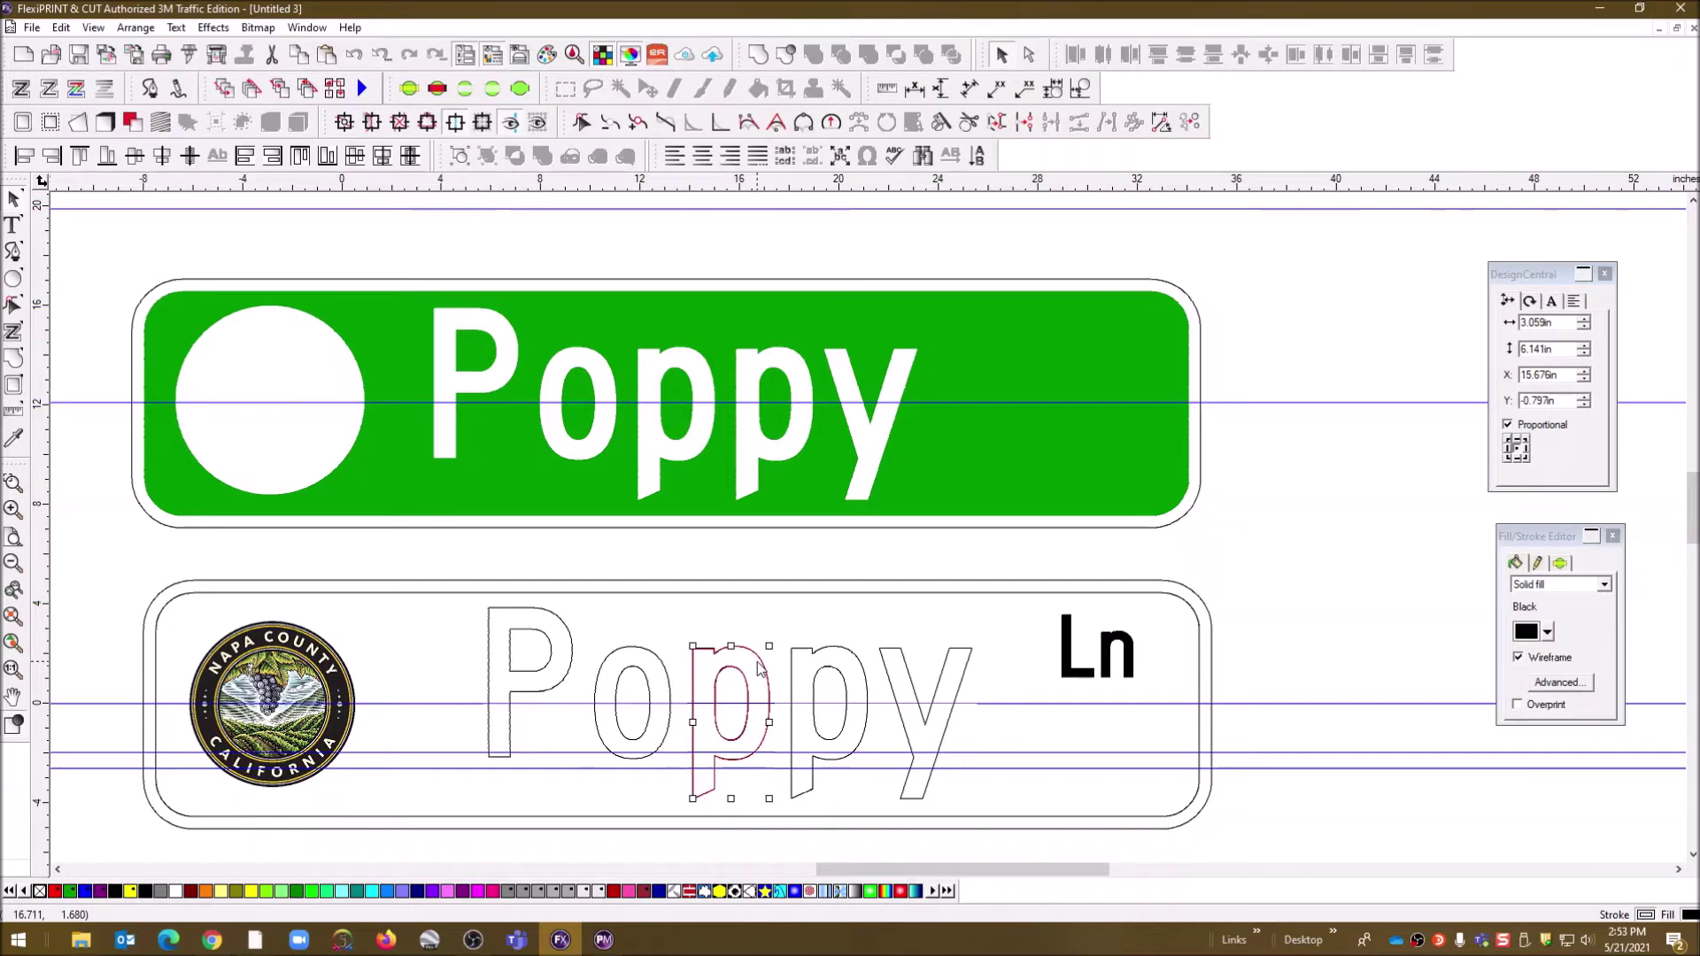
- Scale the p, p and y down to 4.919 in tall from the bottom, shortening their descenders
left_click(851, 660, "shift")
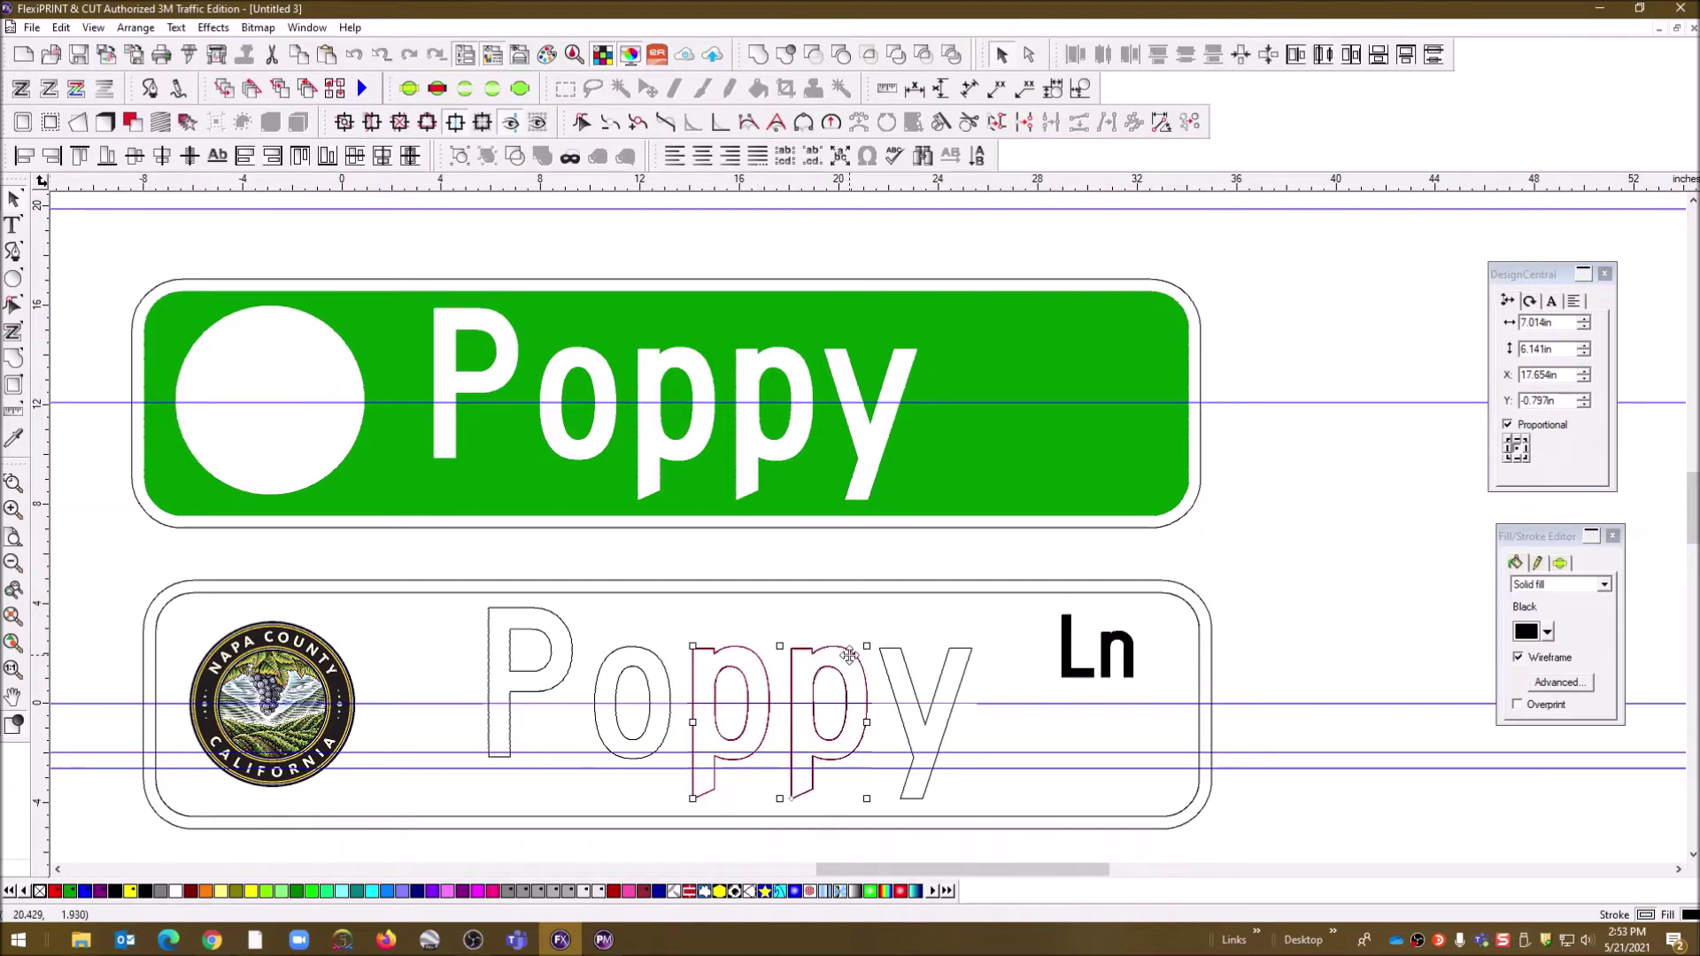
left_click(965, 682, "shift")
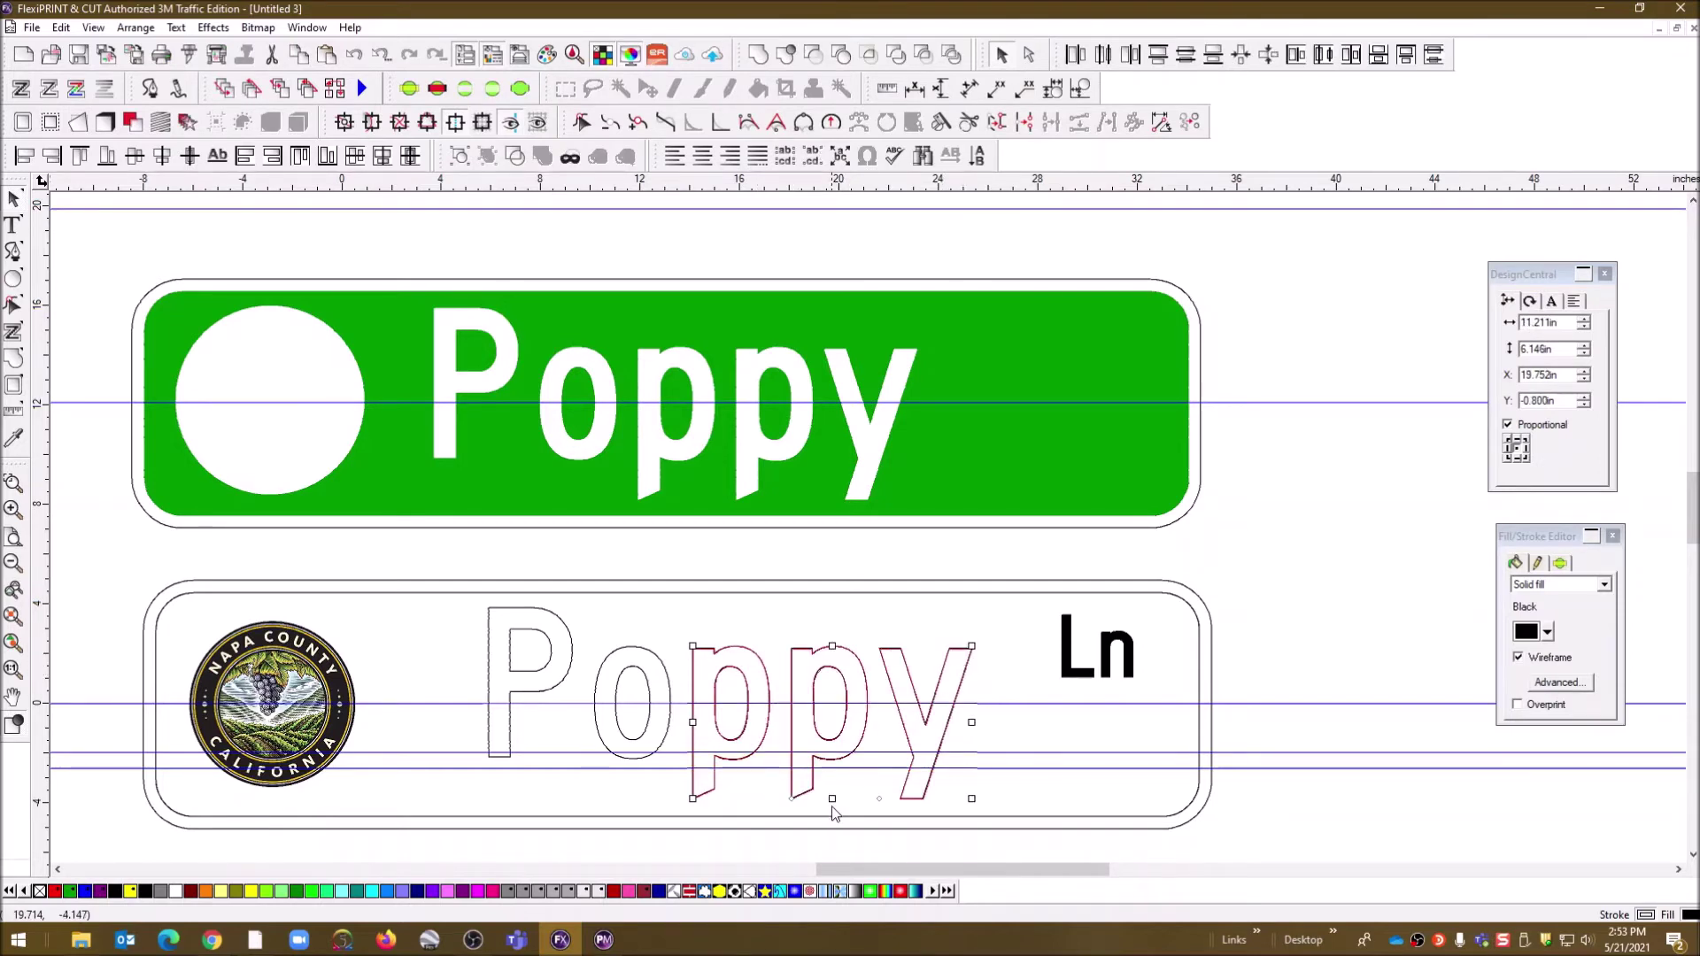
left_click_drag(832, 798, 834, 769)
left_click(1018, 789)
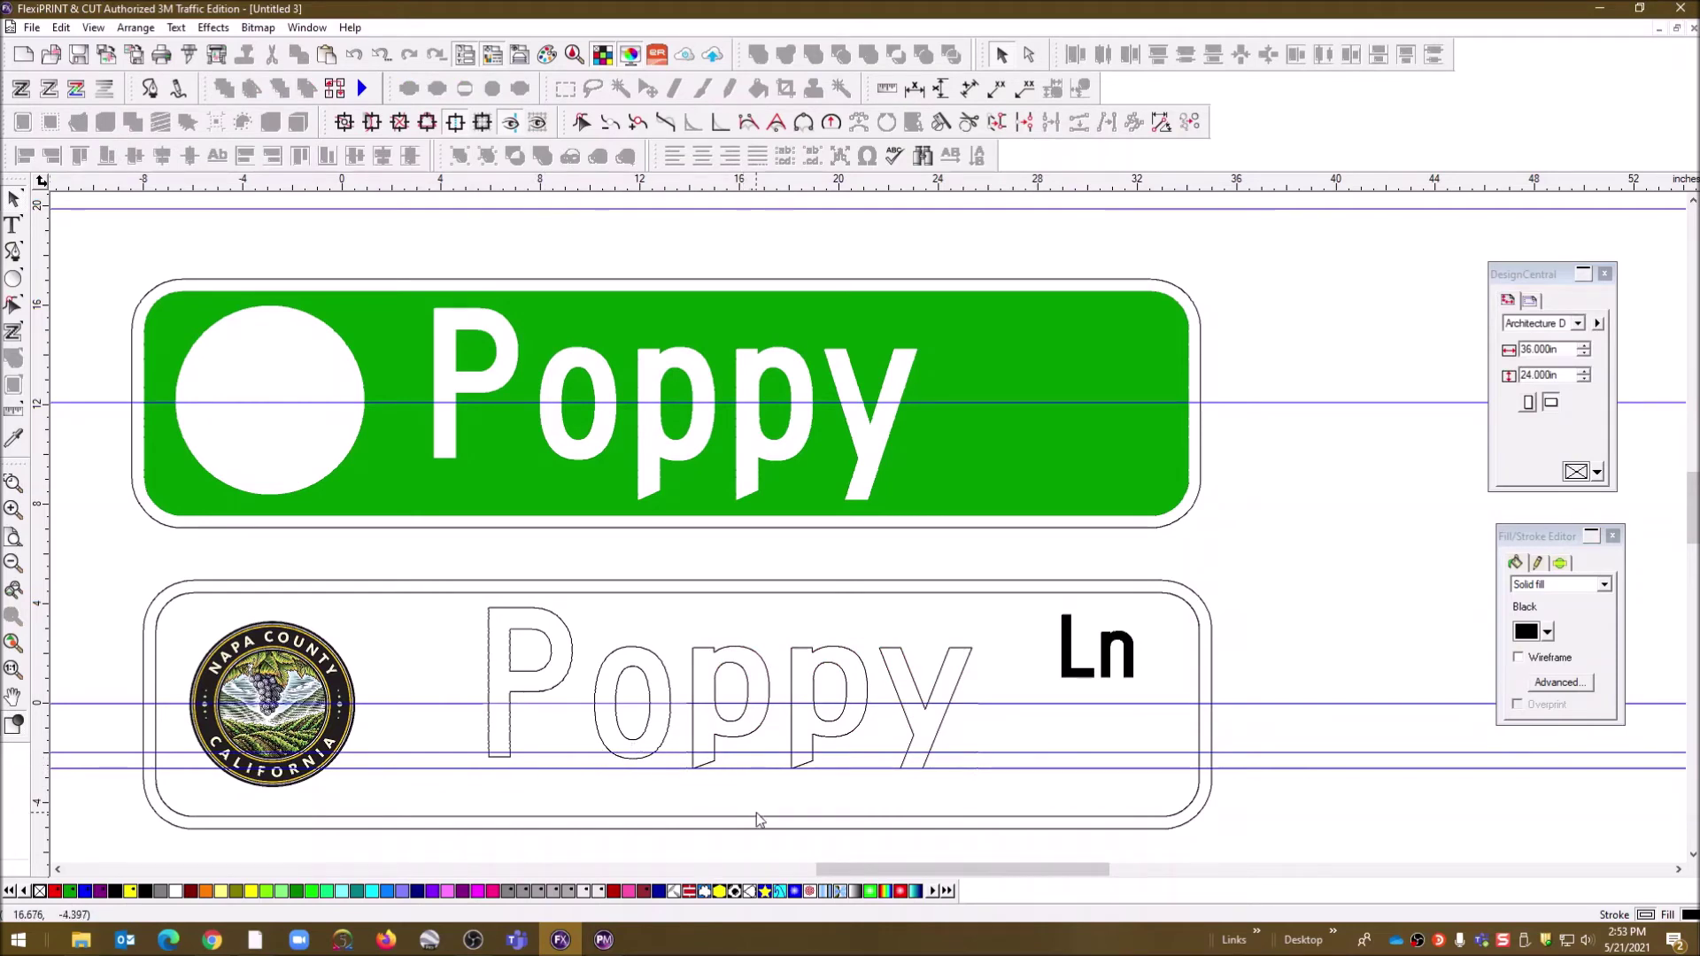
- Stretch the two p's and the y down to a new guide line, making them 5.062 in tall
left_click_drag(948, 770, 959, 852)
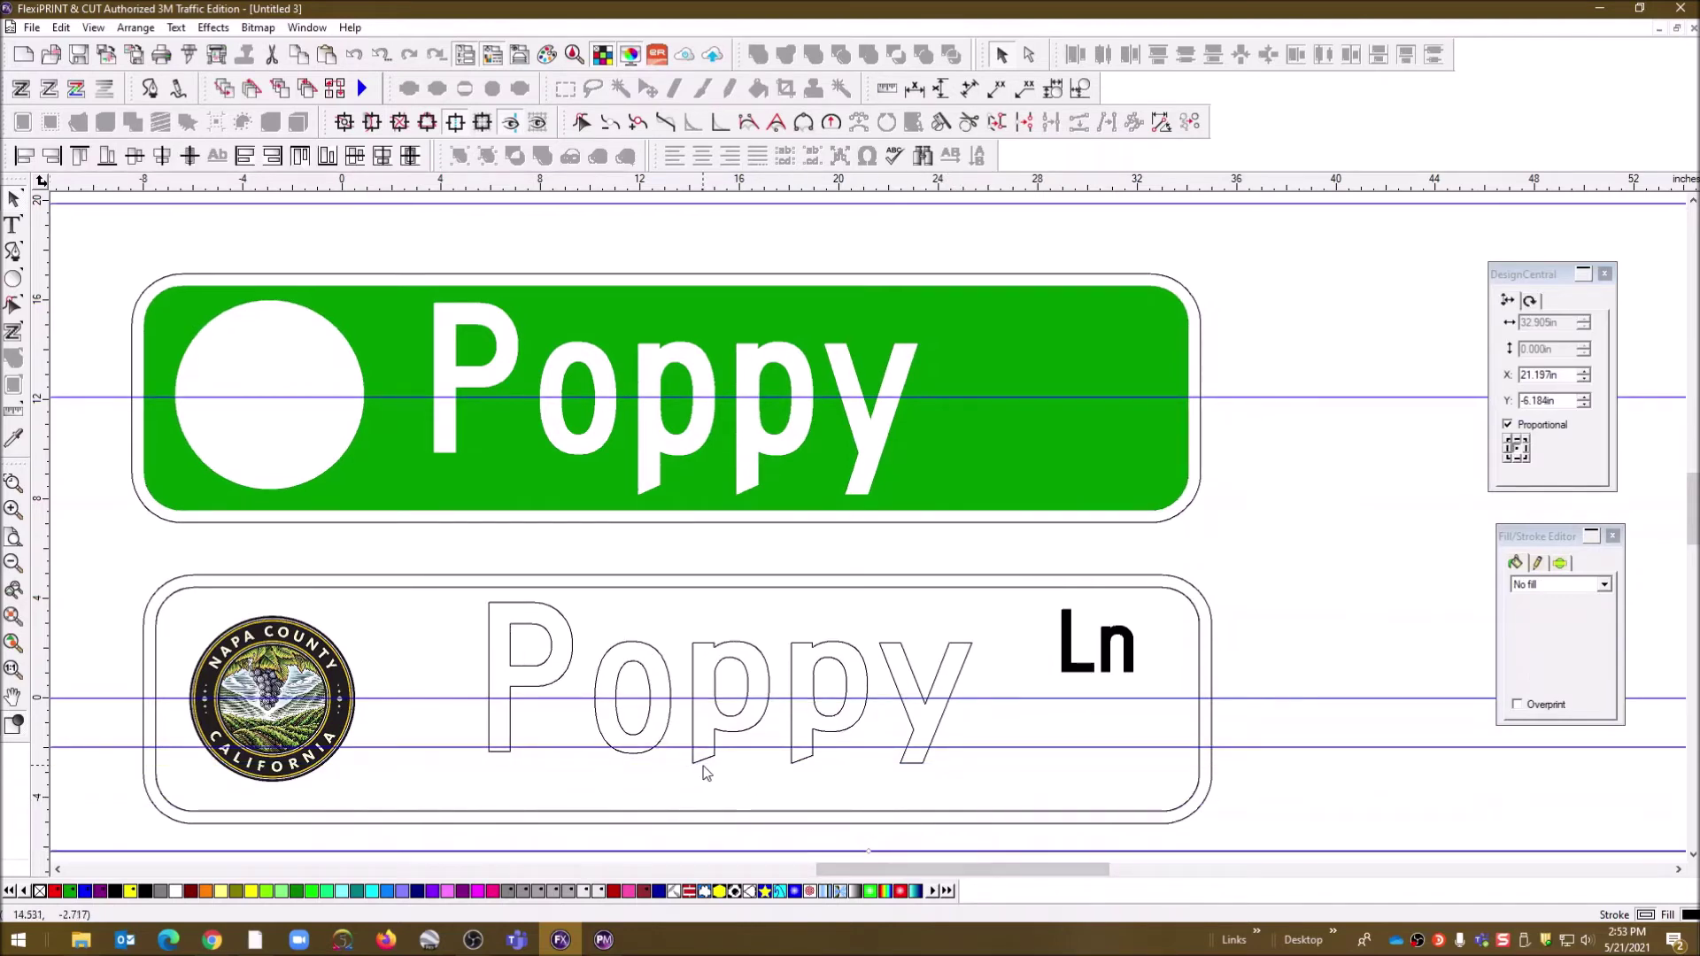
left_click(763, 658)
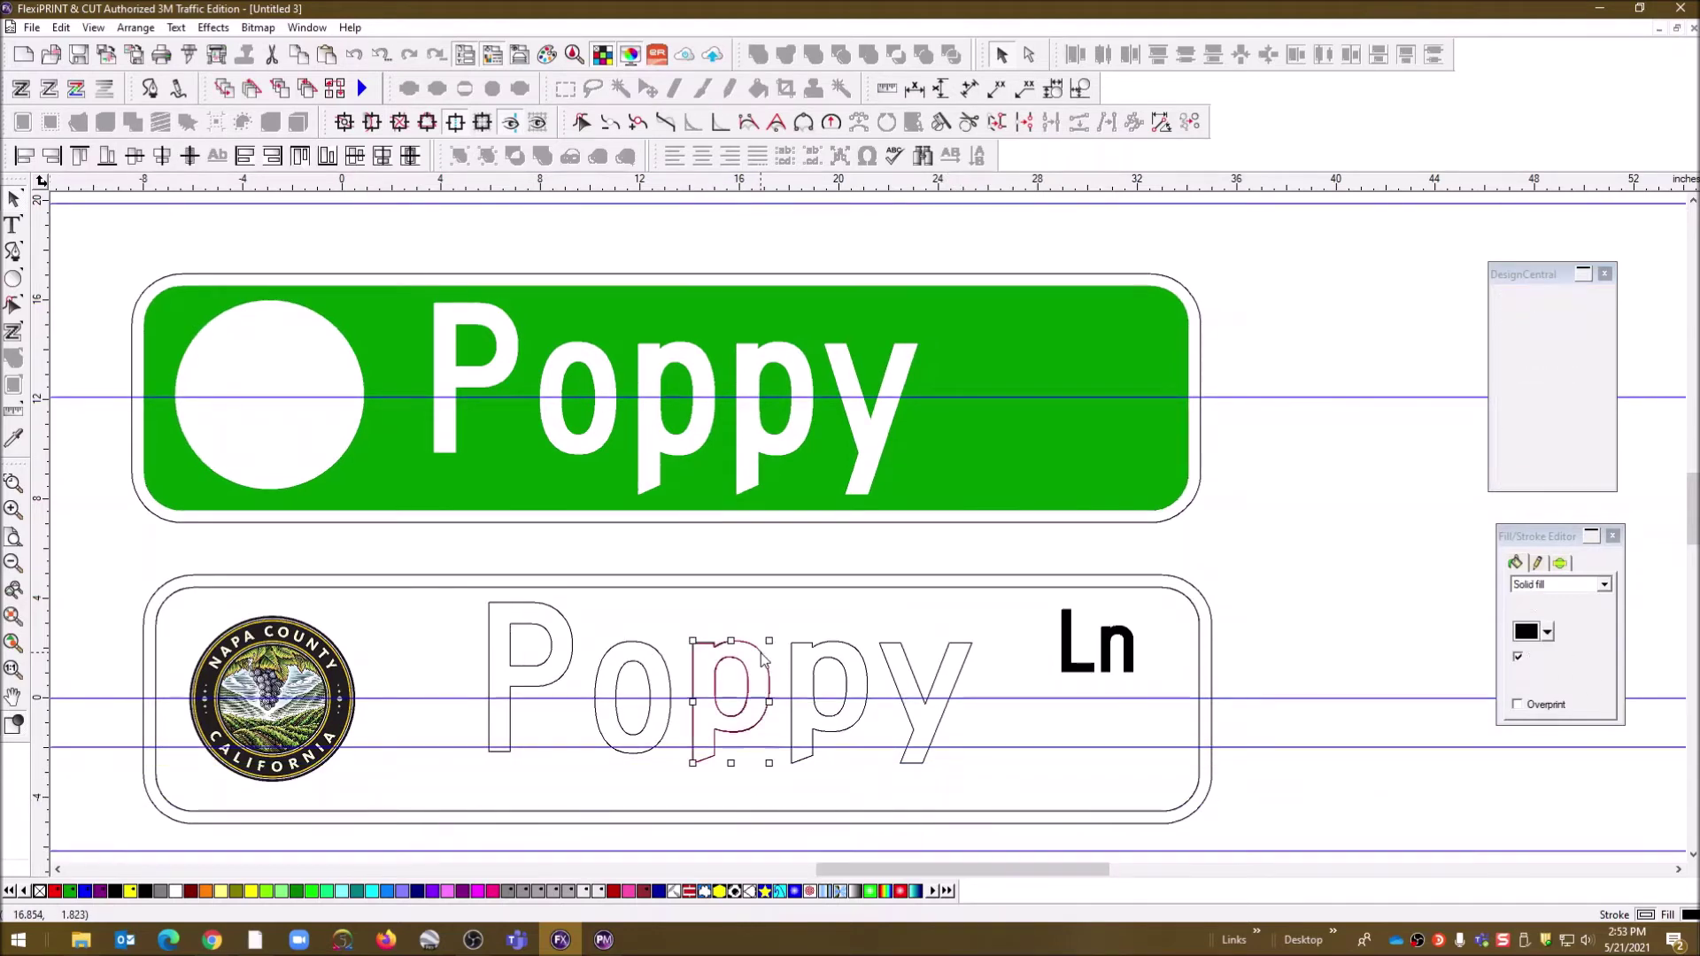
left_click(863, 660, "shift")
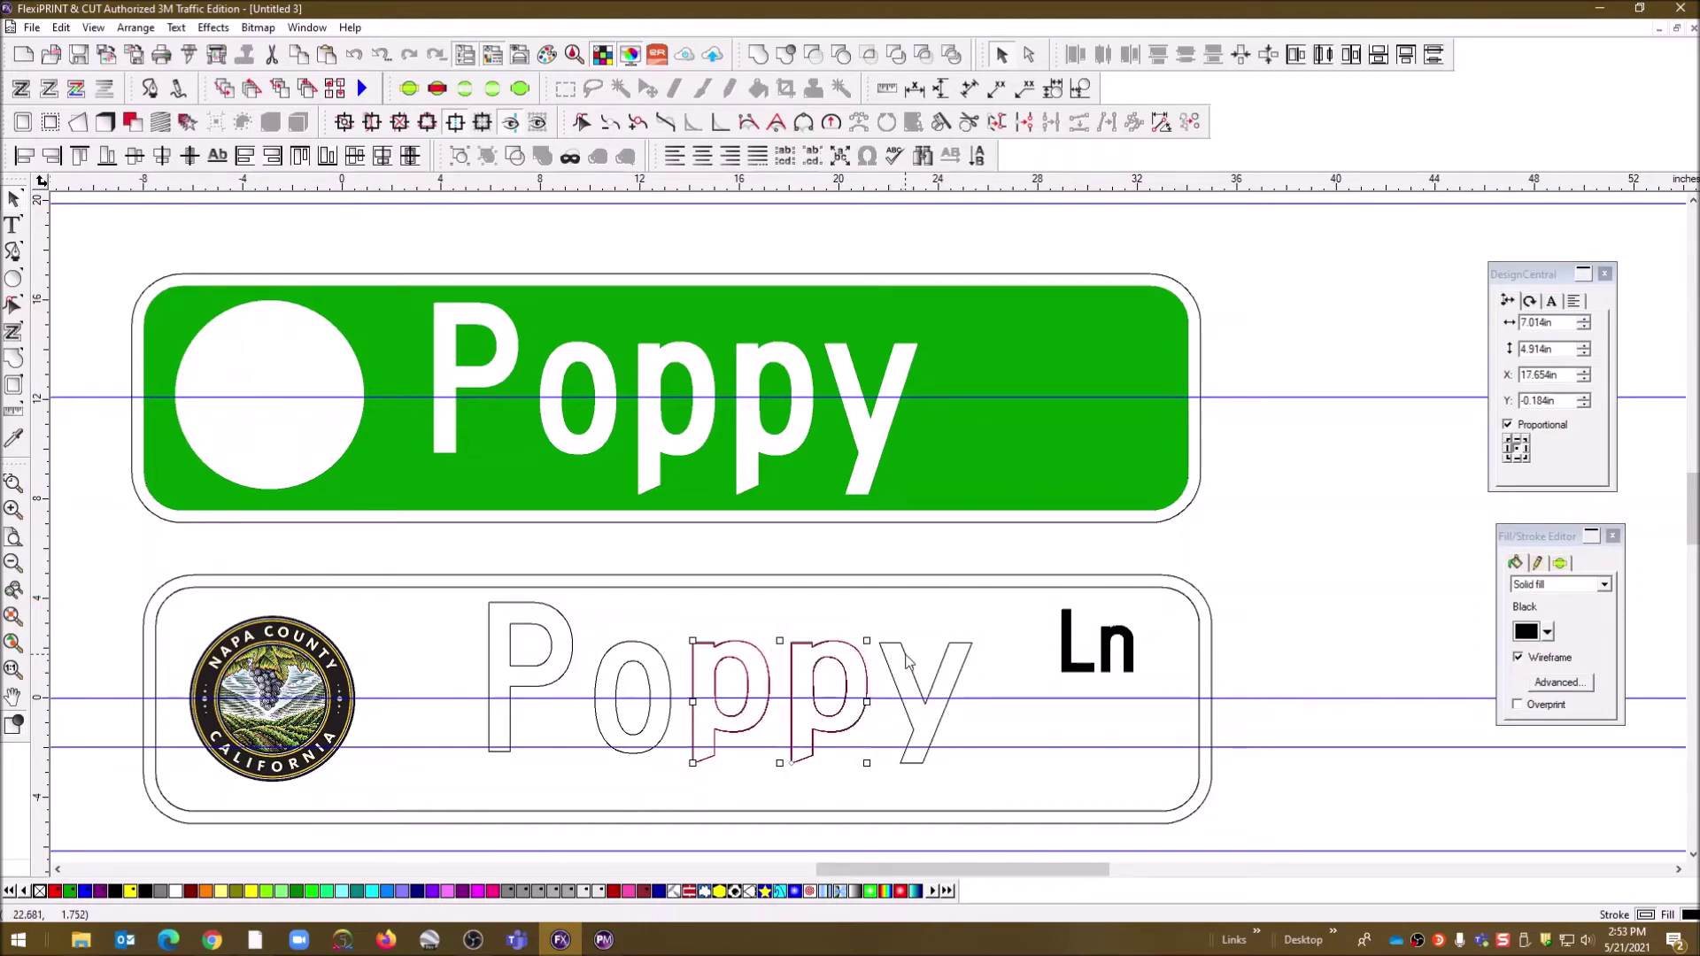
left_click(909, 662, "shift")
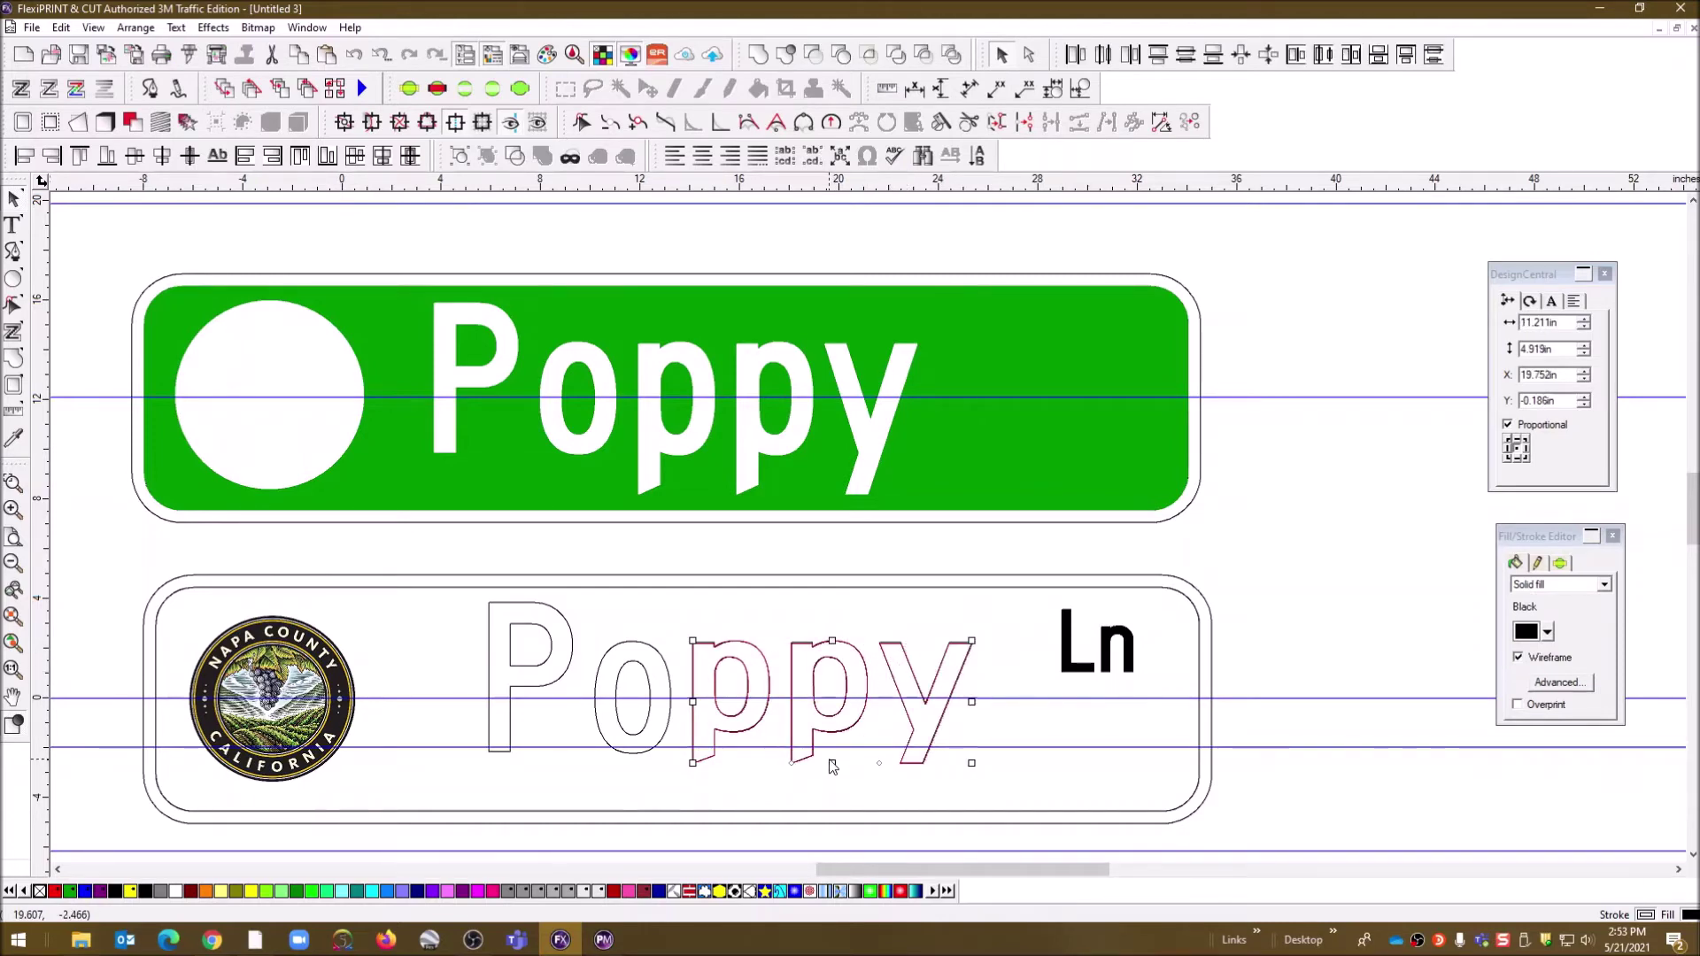
left_click_drag(831, 763, 832, 766)
left_click(1047, 725)
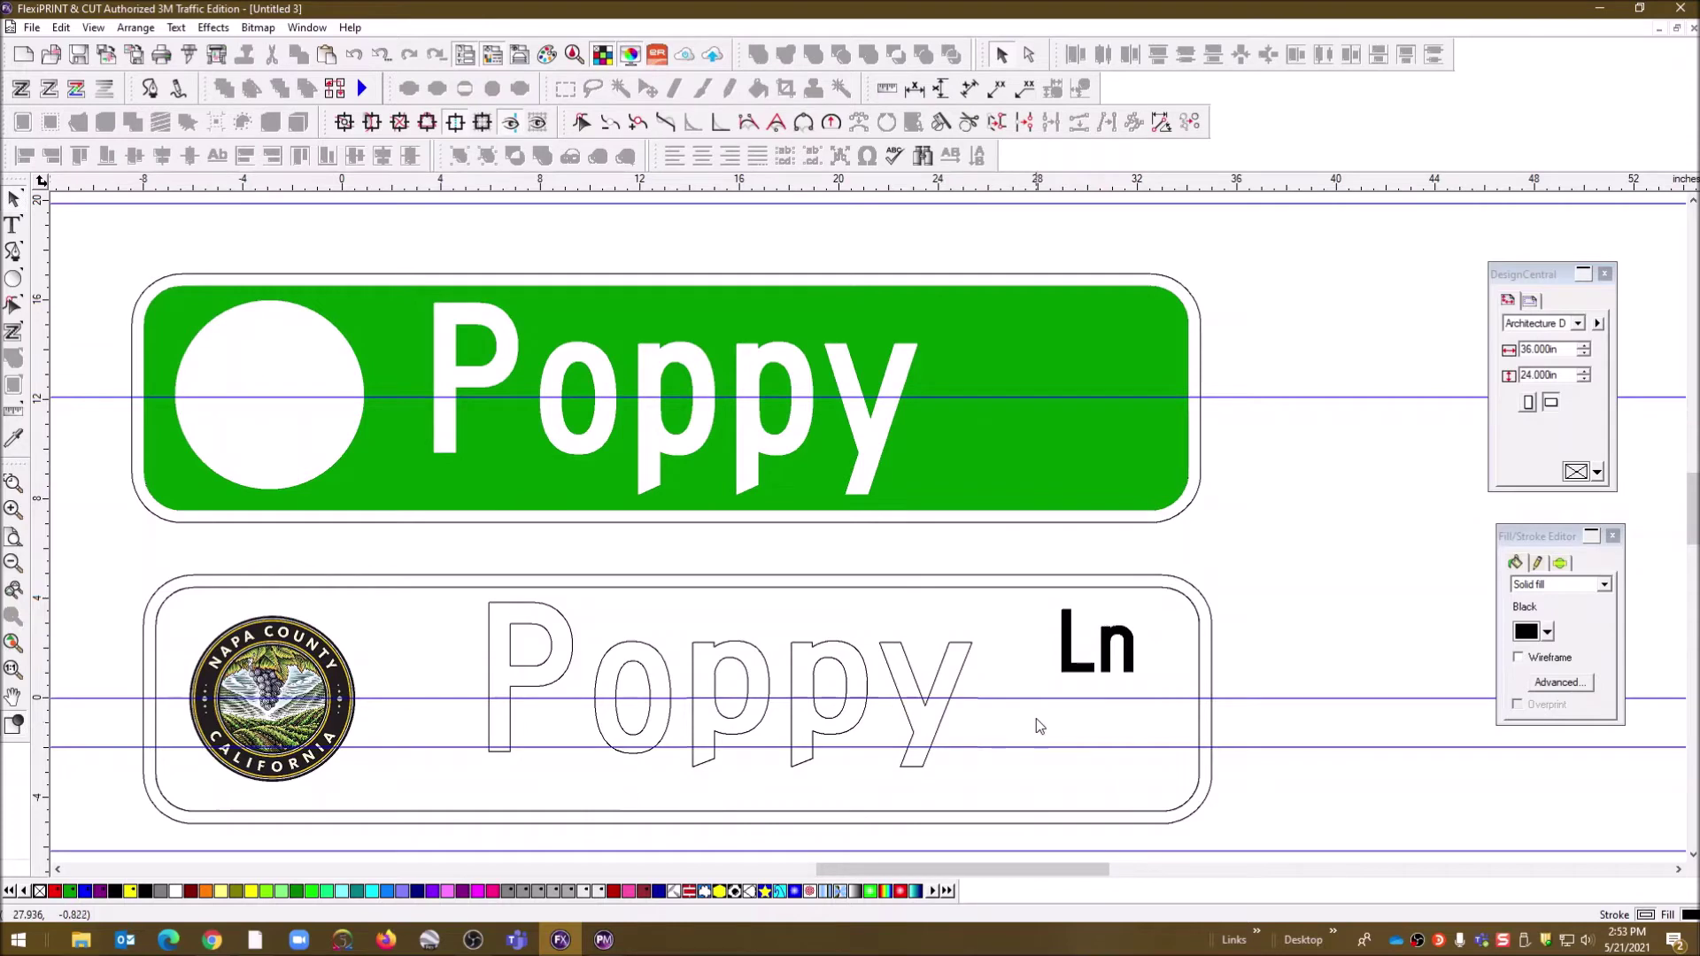
- Combine the outlined Poppy letters into one object and nudge it slightly down
left_click_drag(458, 608, 968, 747)
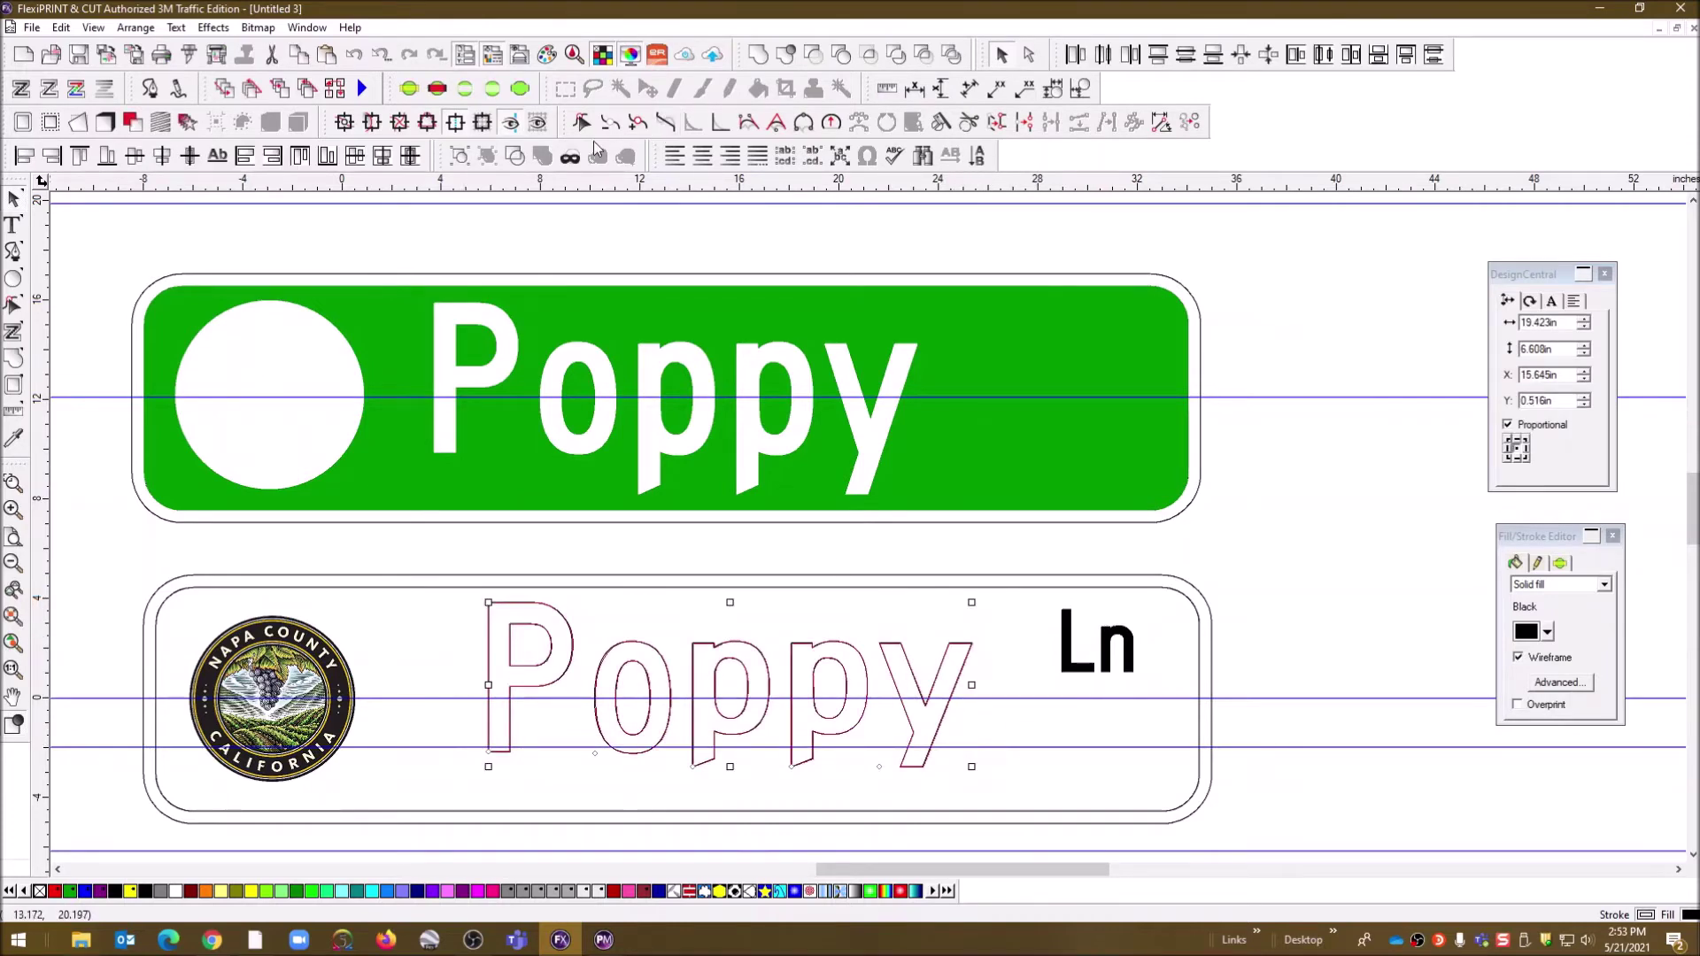
left_click(461, 160)
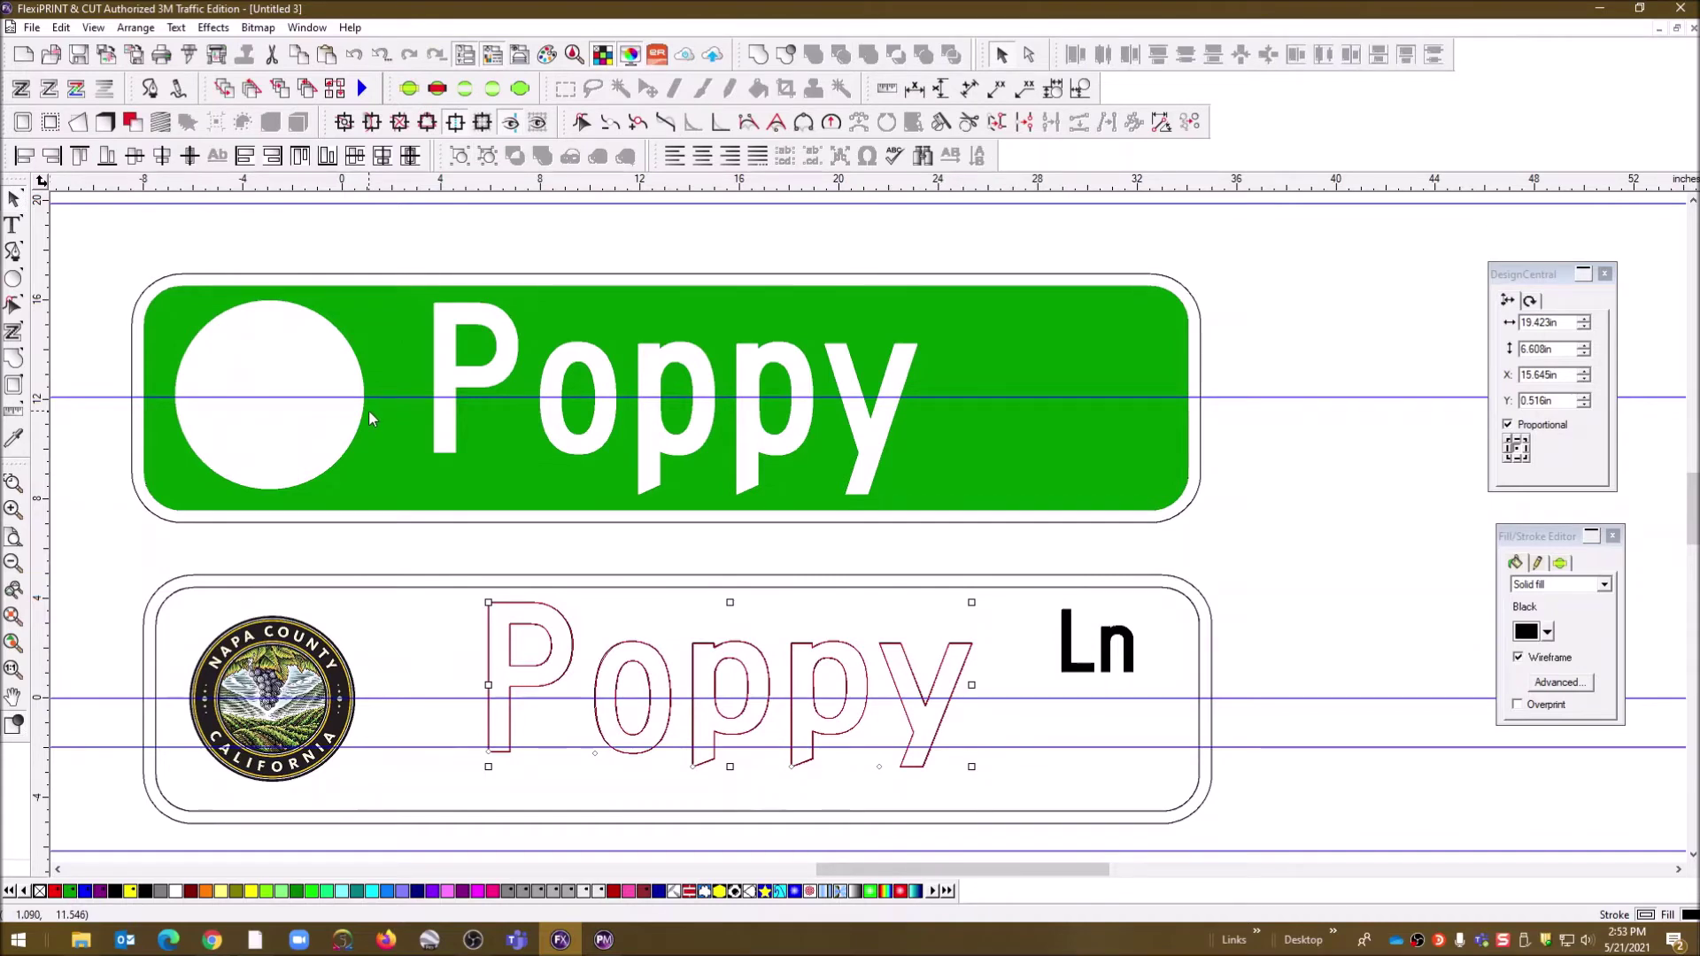
key("Down")
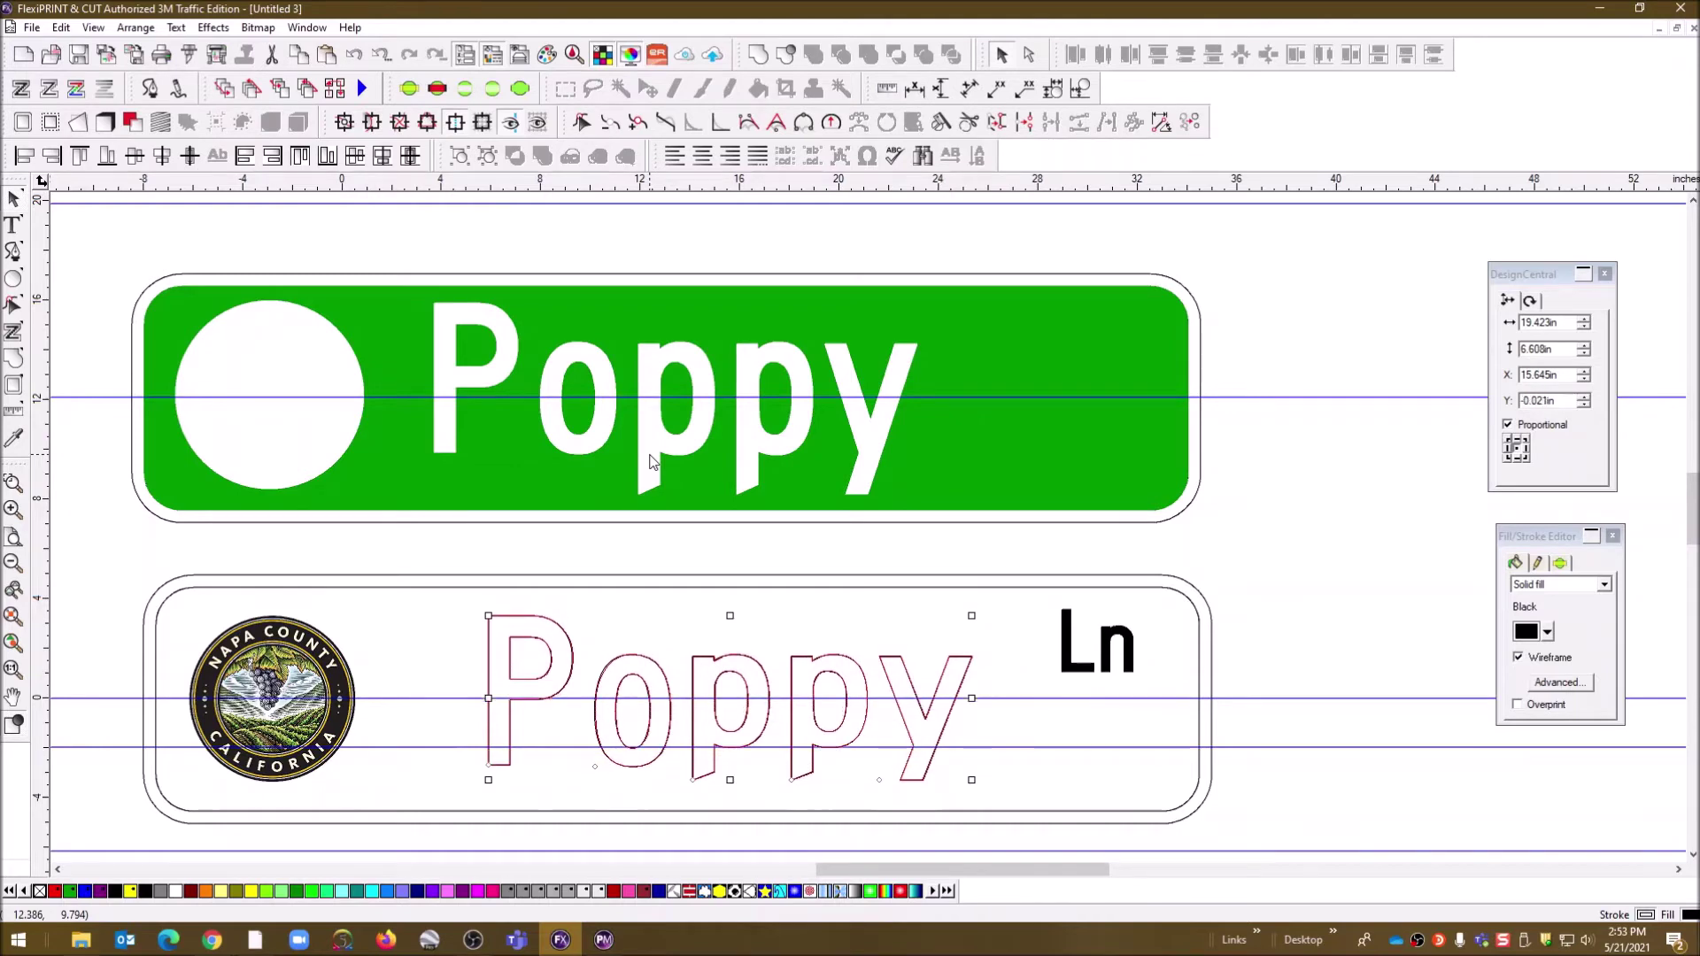
left_click(1306, 442)
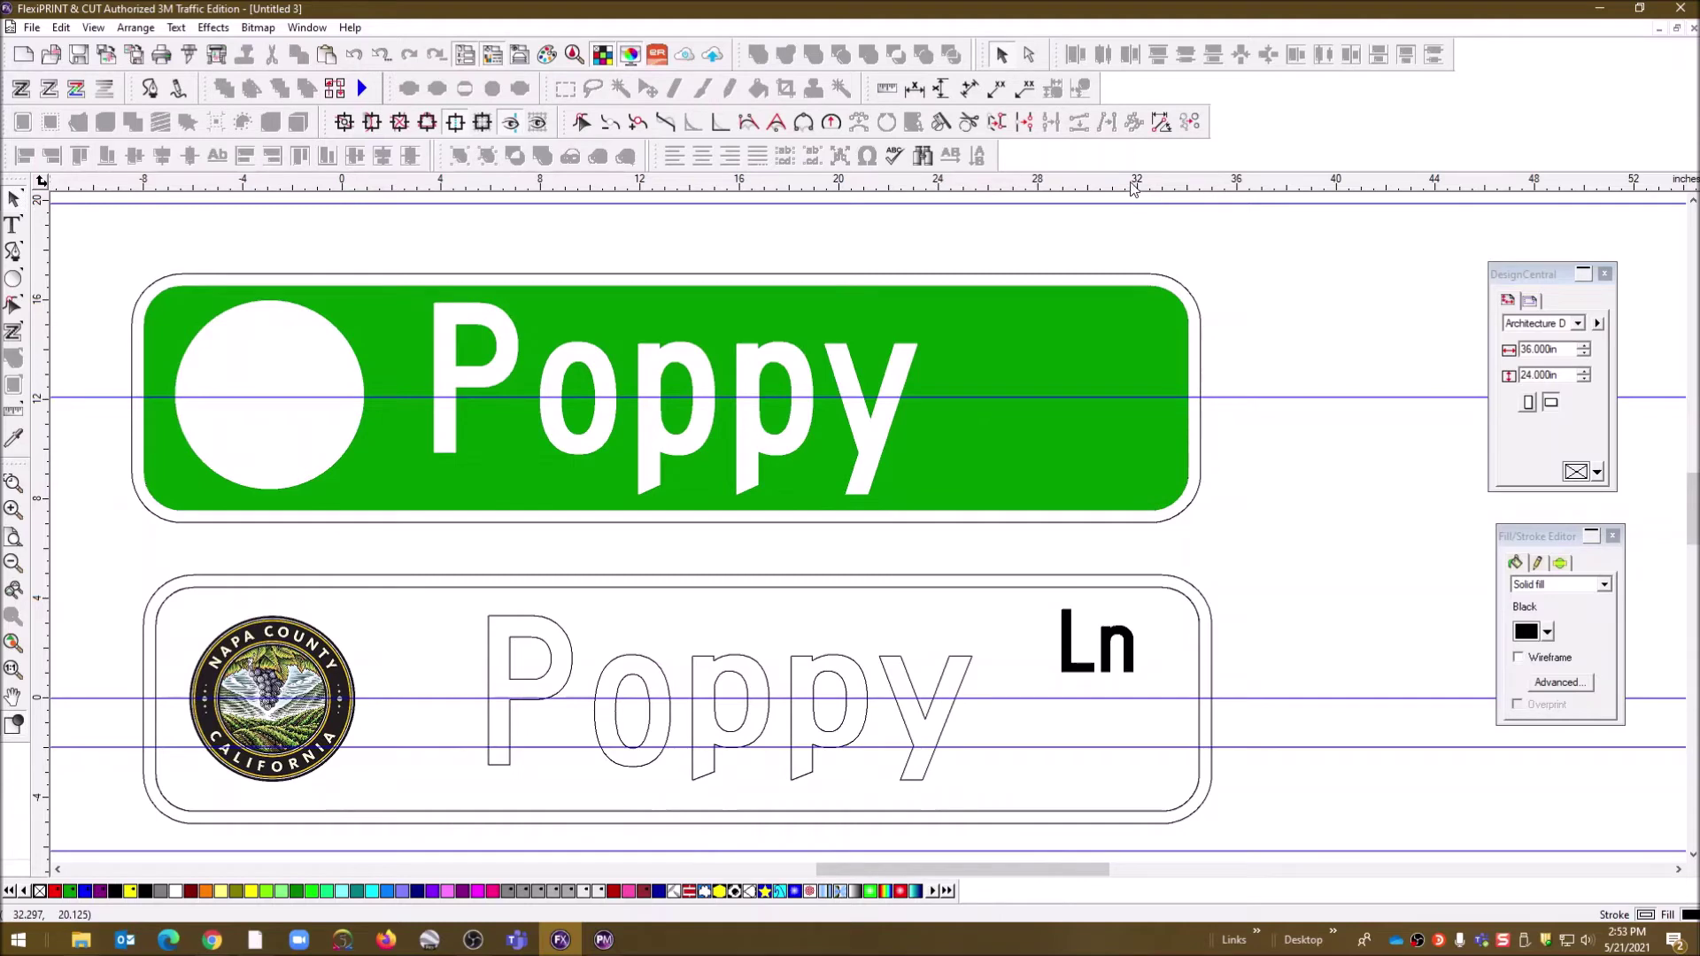
- Lower a guide to the lettering's top and nudge Ln down to line up with Poppy
left_click_drag(1125, 209, 1137, 617)
left_click(1132, 653)
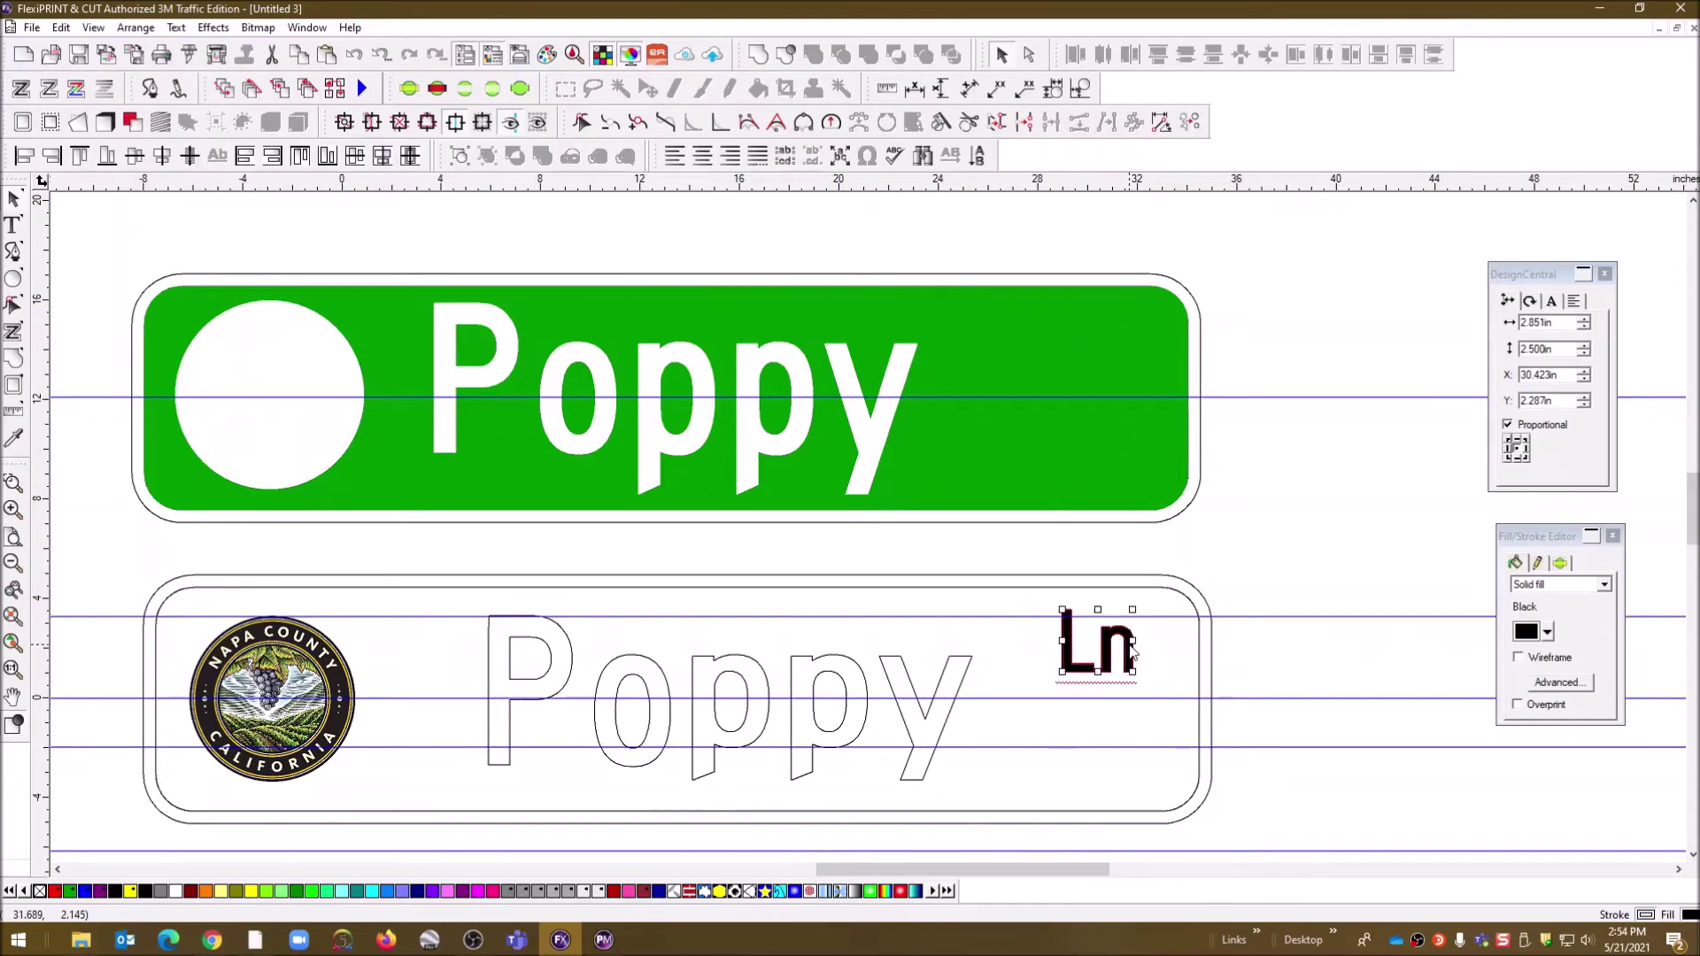
key("Down")
key("Down")
key("Down")
key("Down")
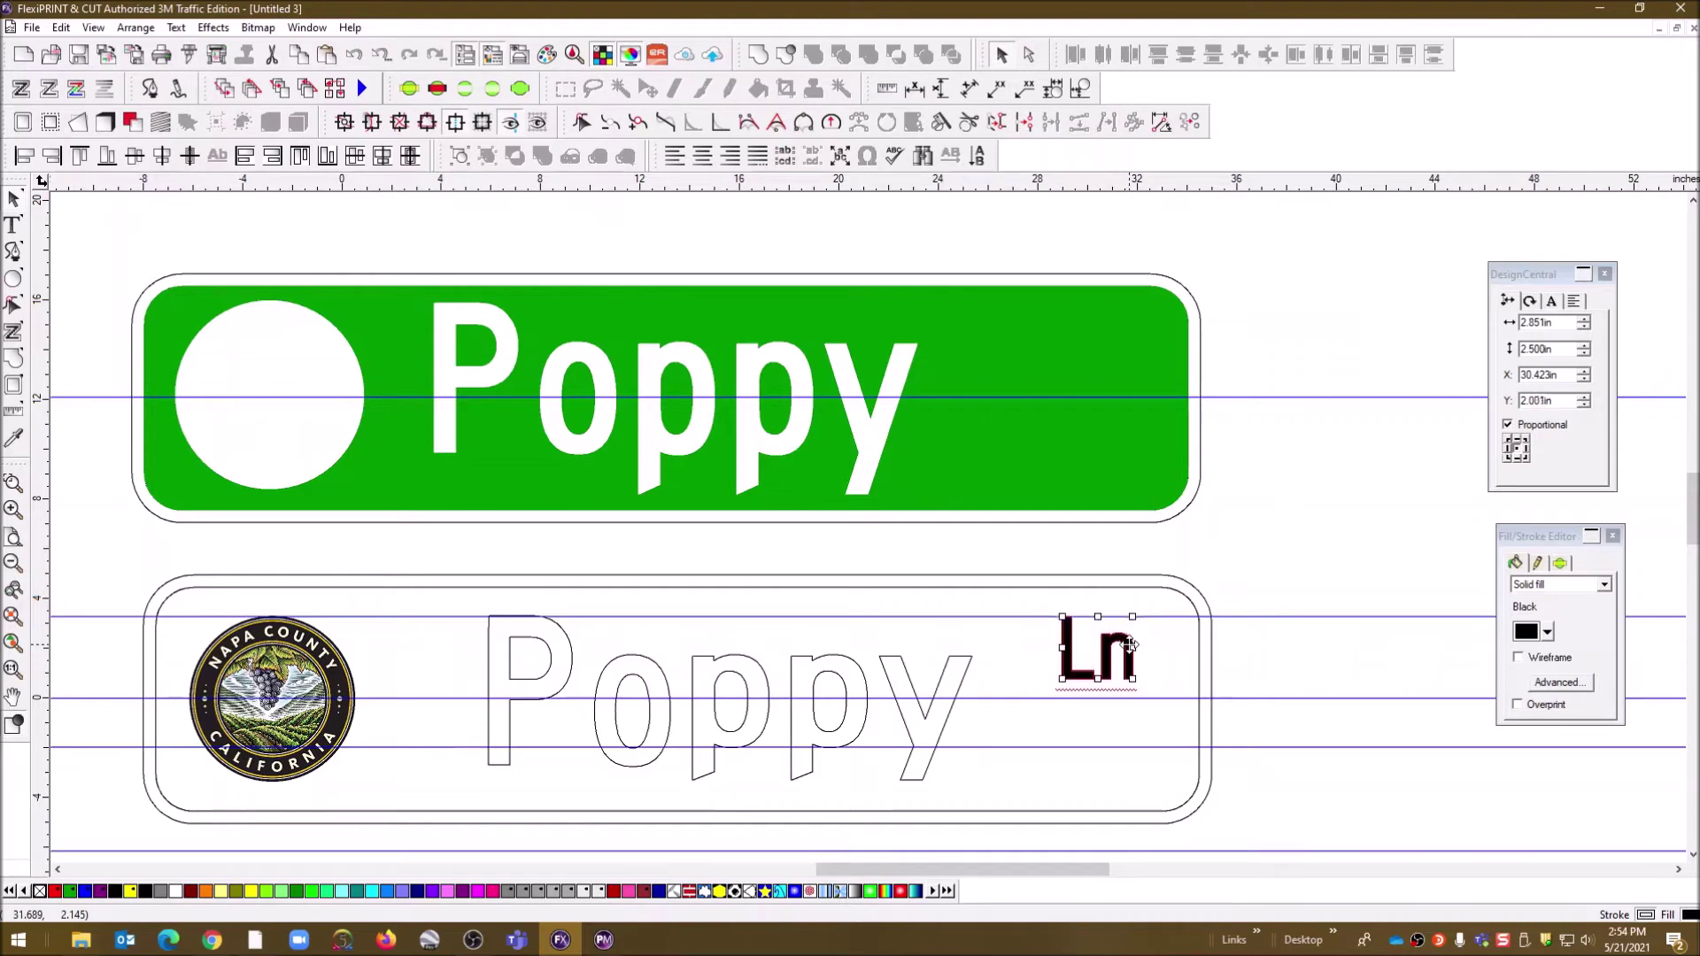
left_click(1288, 563)
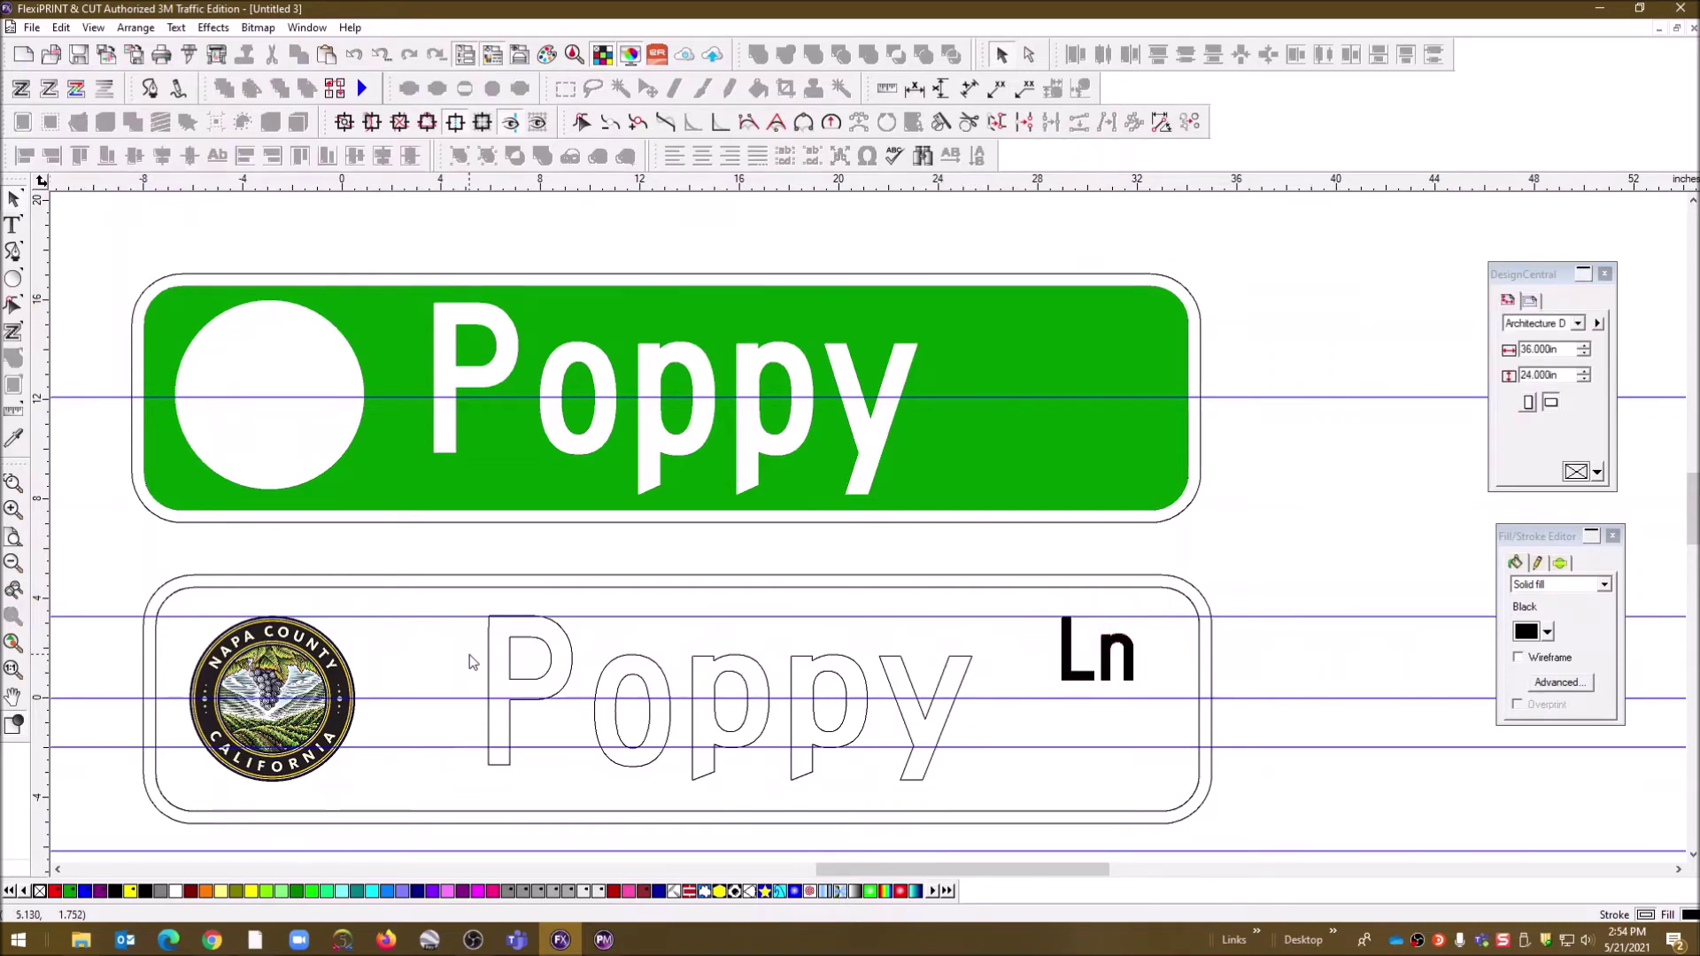
- Copy the outlined Poppy and Ln together, then select the green sign
left_click(493, 644)
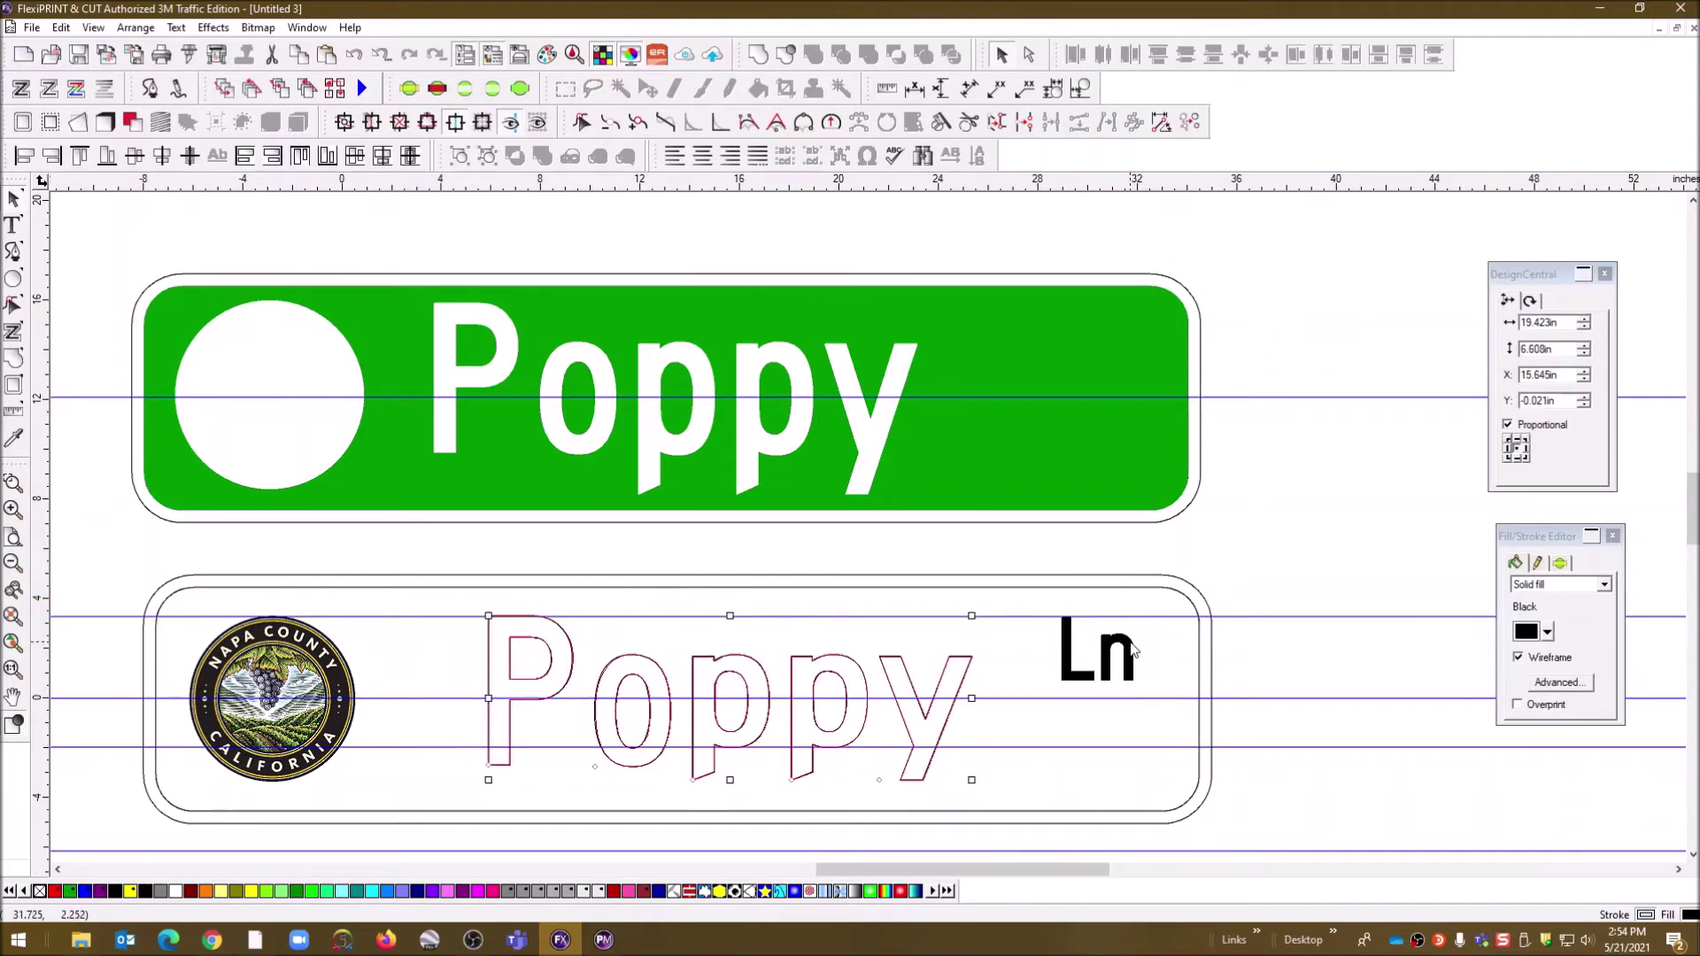
left_click(1124, 655, "shift")
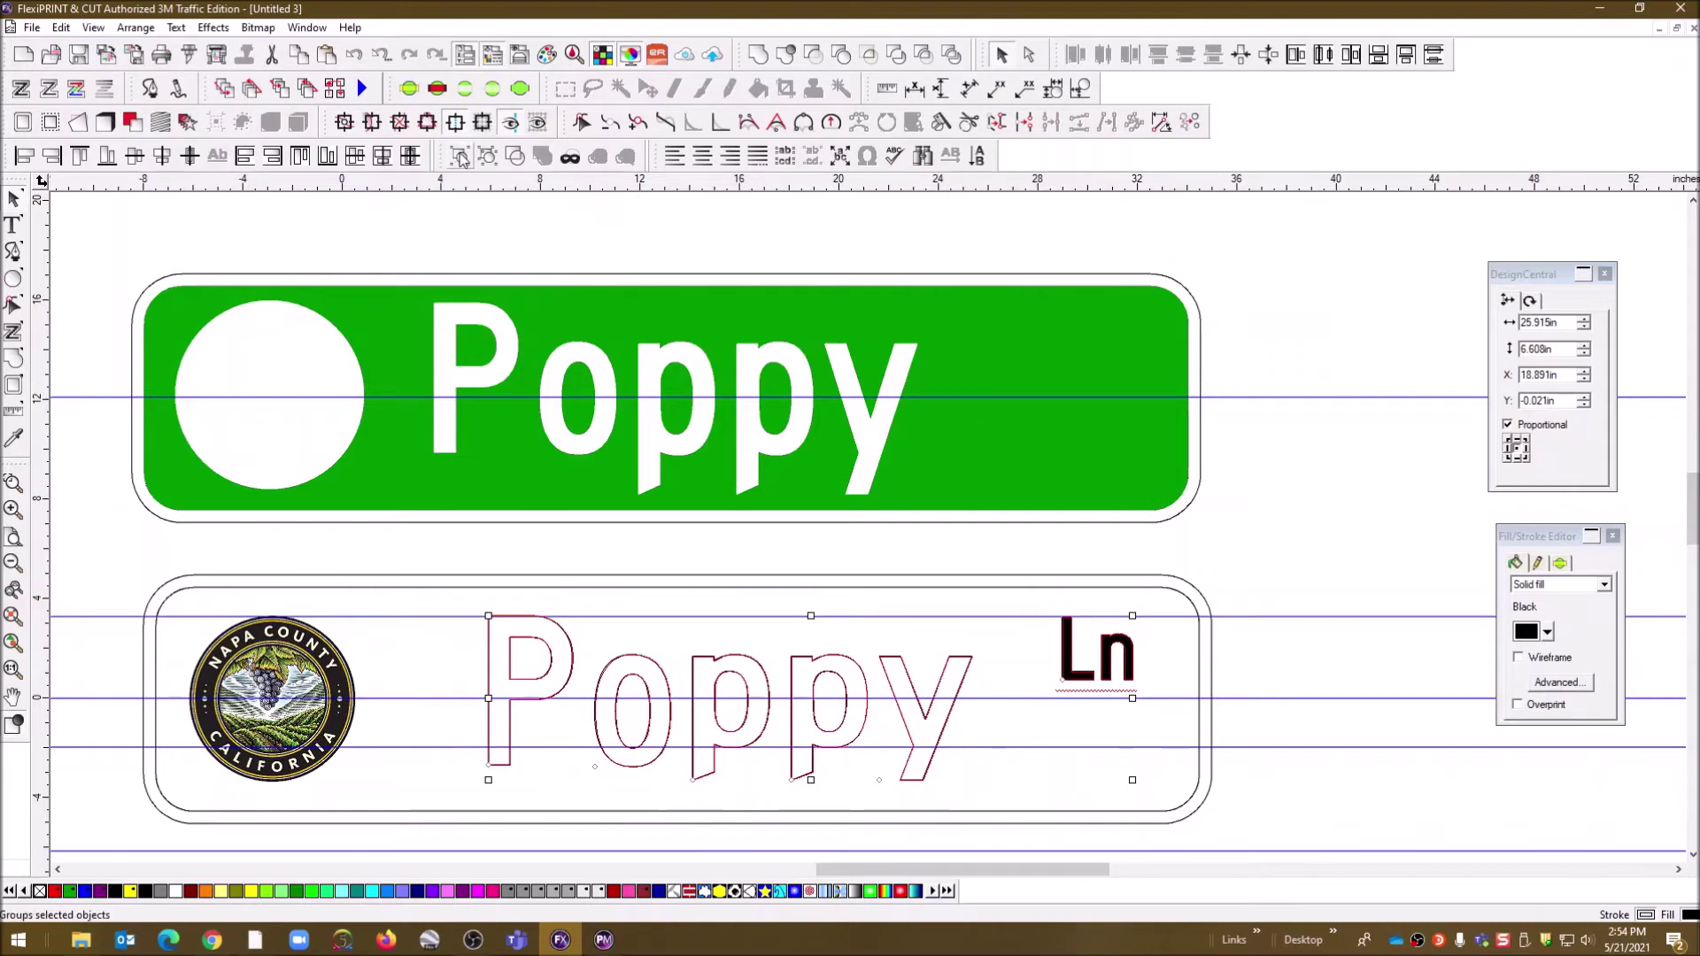
right_click(959, 687)
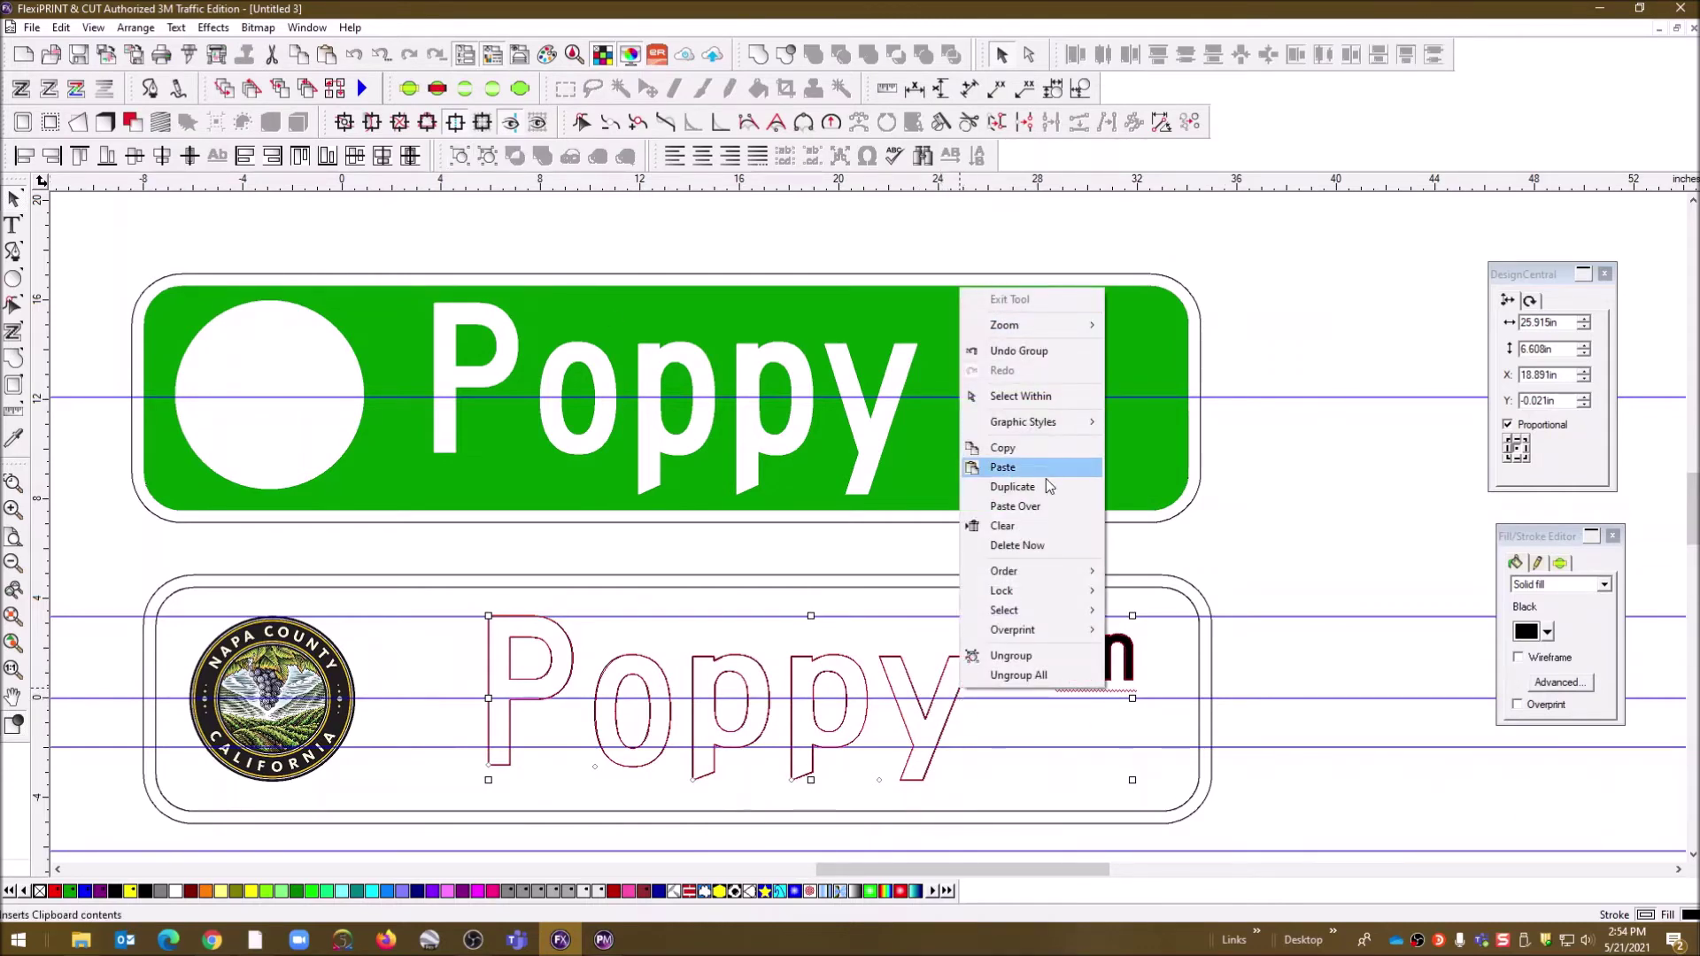
left_click(1032, 447)
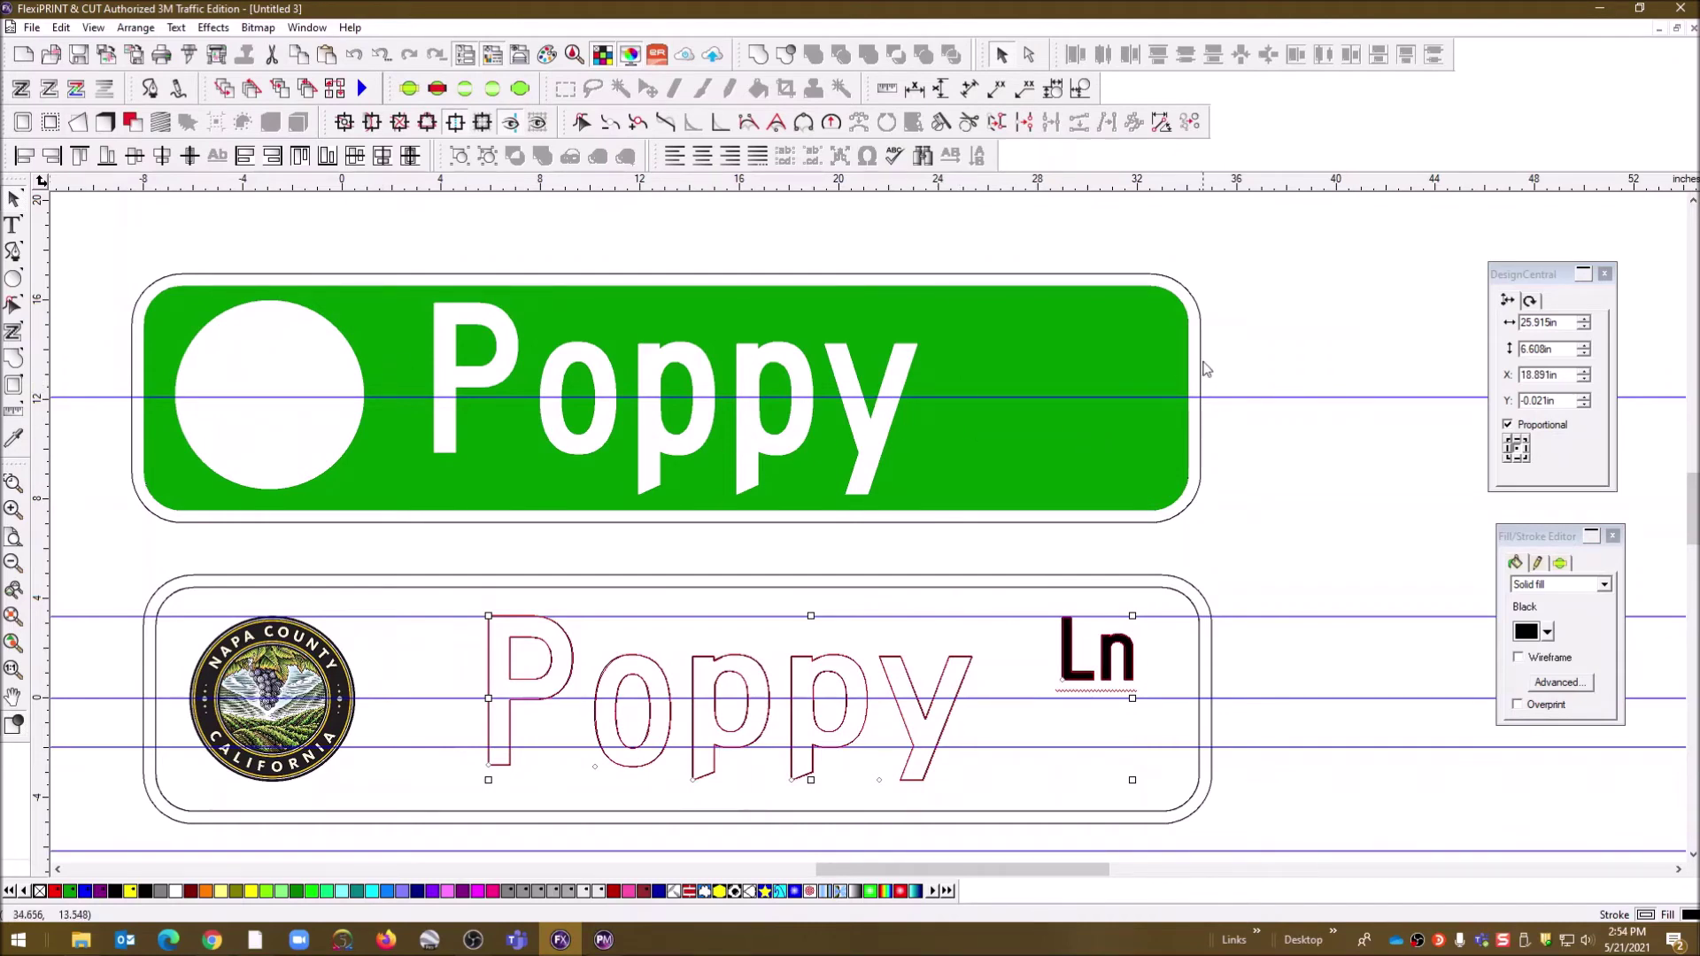
left_click(1024, 328)
right_click(1023, 328)
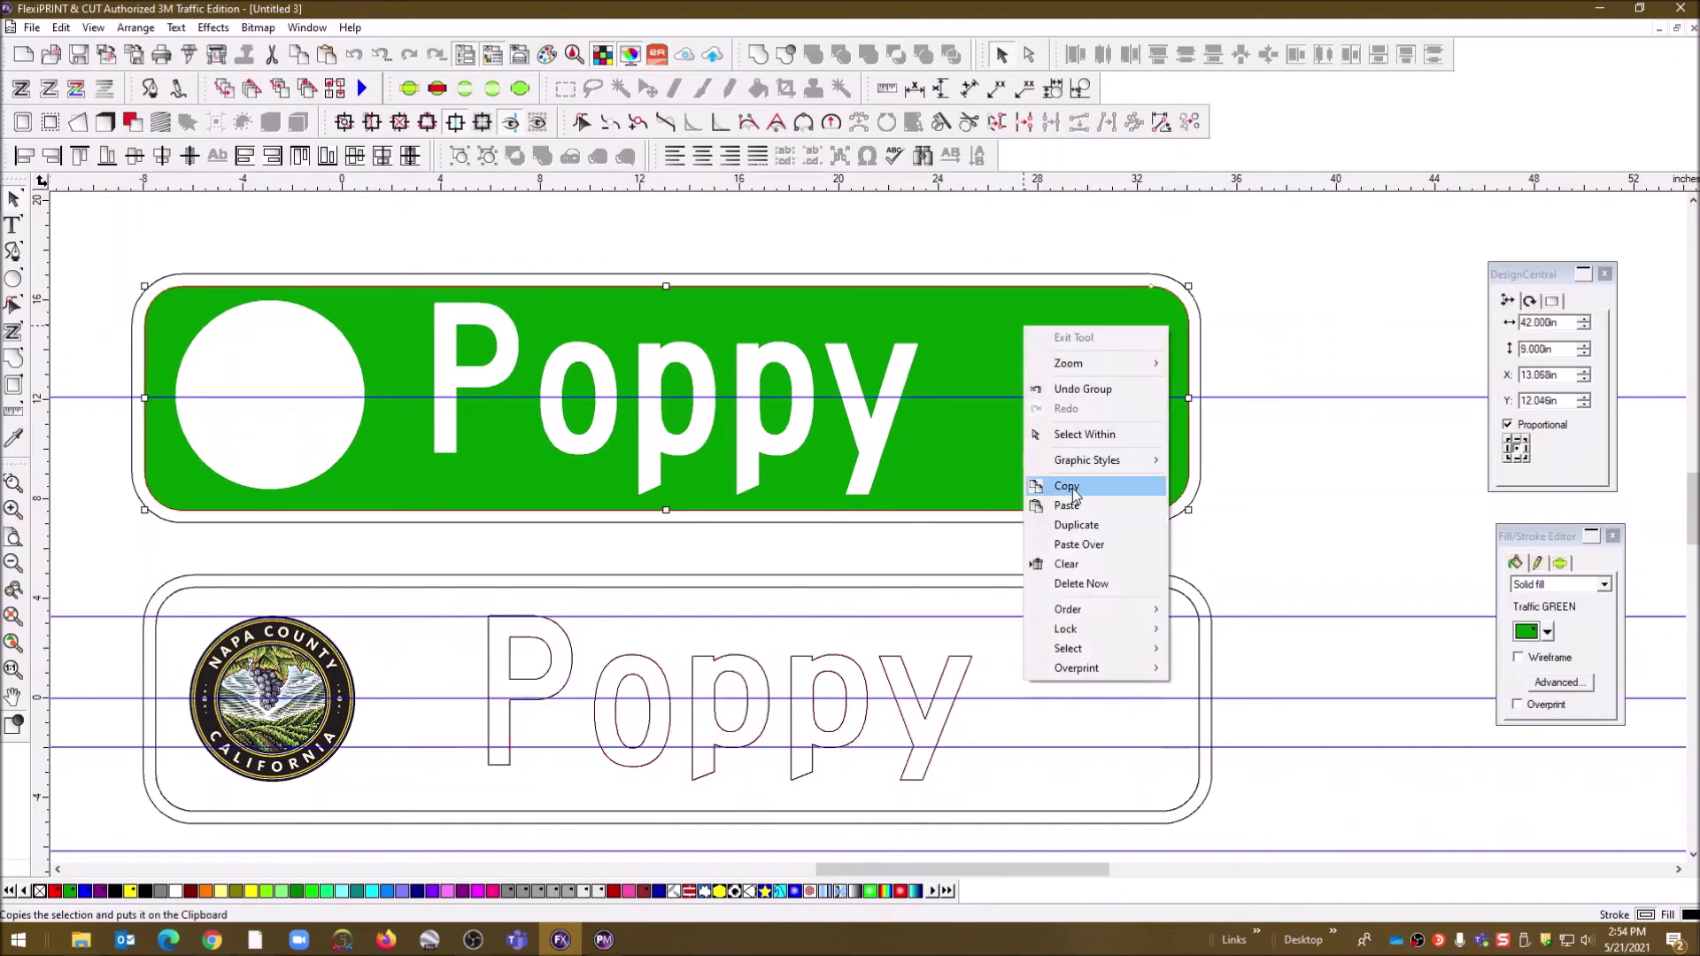
- Paste the copied Poppy Ln lettering and give it a white fill
left_click(1067, 506)
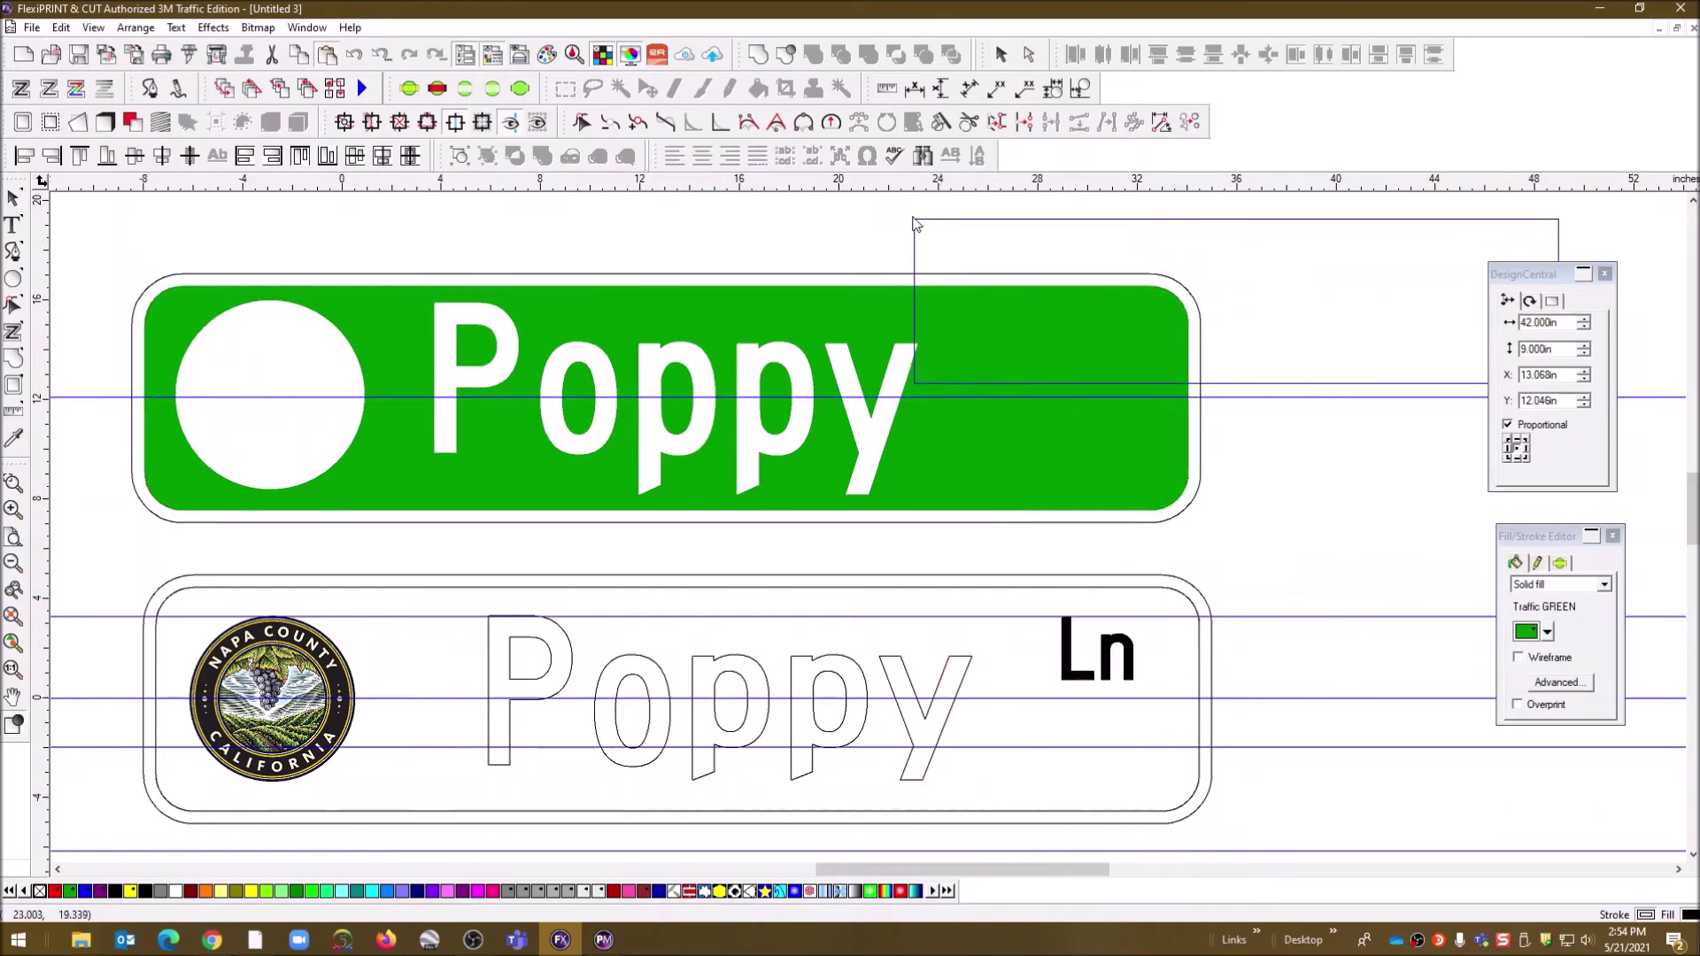
left_click(1546, 631)
left_click(1540, 787)
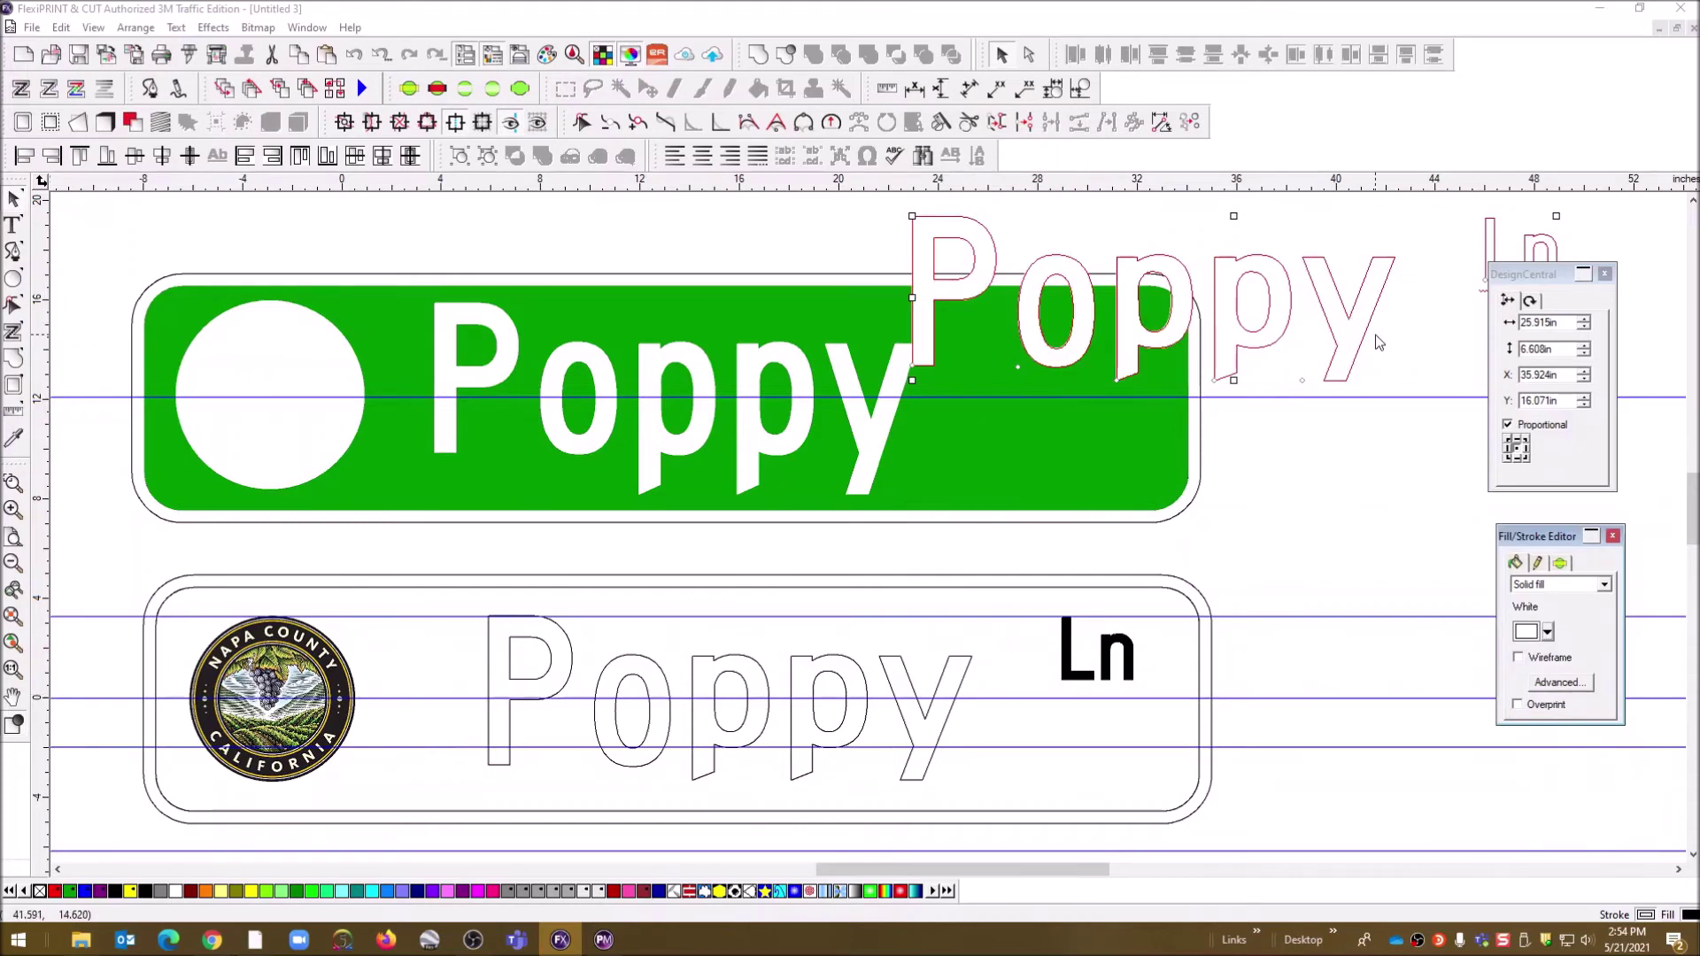
- Move the old Poppy text off the green sign and place the white Poppy Ln there, nudged slightly up
left_click(890, 432)
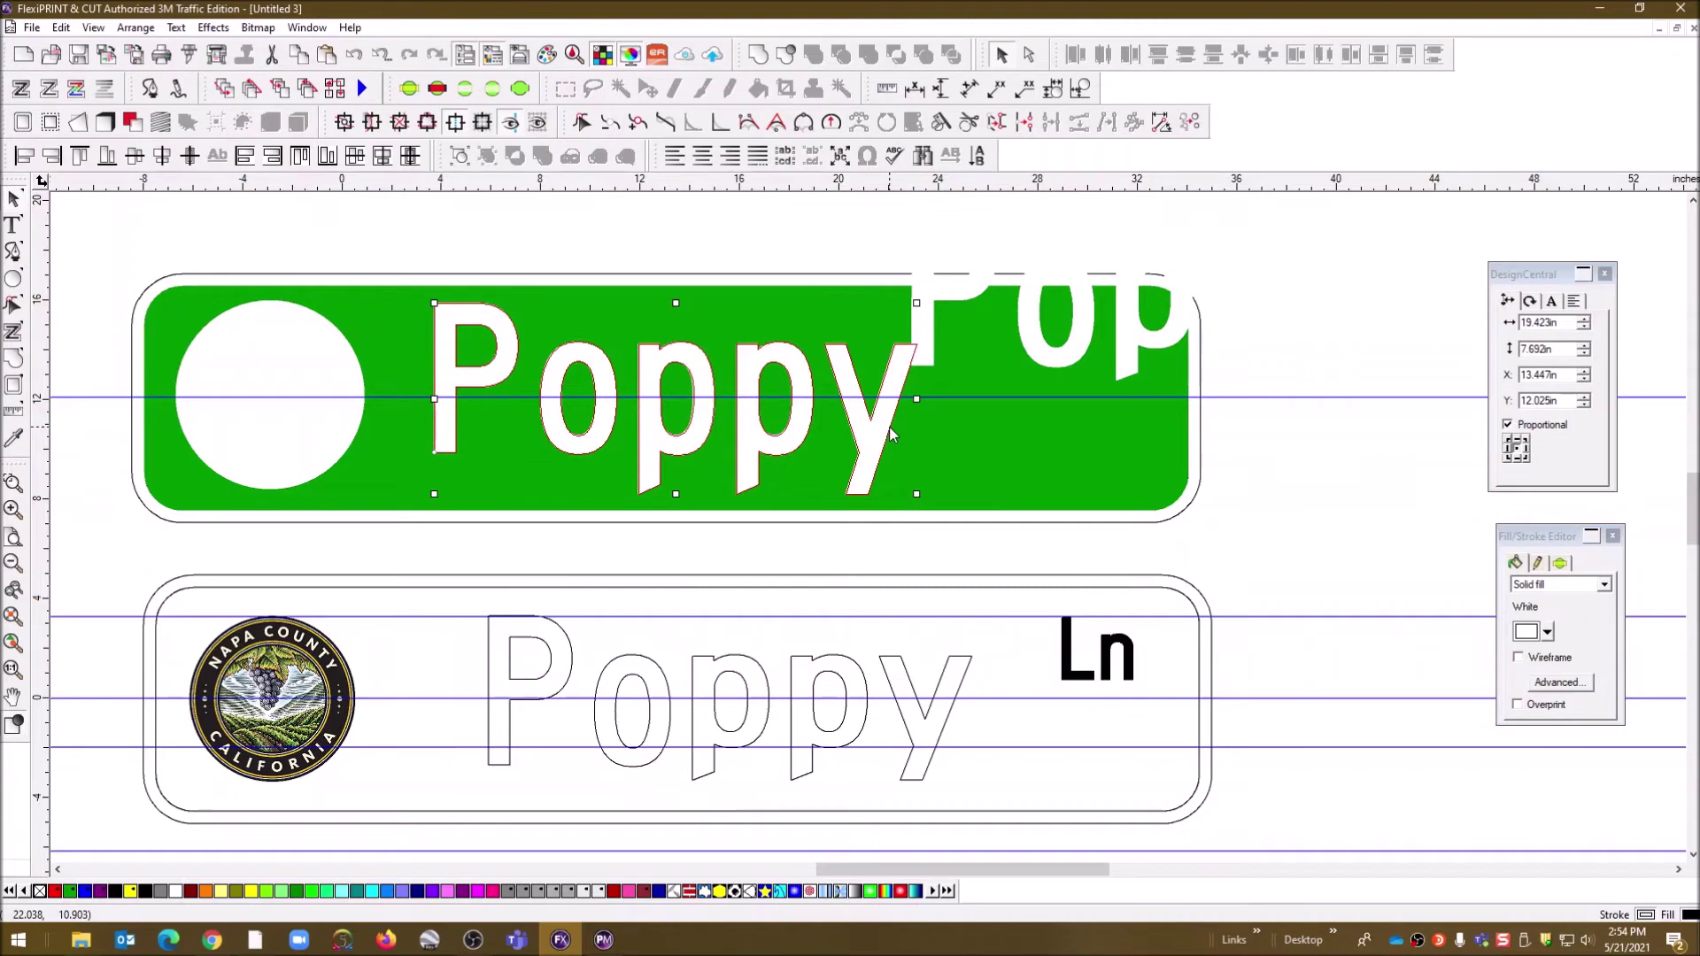
left_click_drag(890, 431, 1640, 841)
left_click_drag(1070, 372, 607, 453)
key("Up")
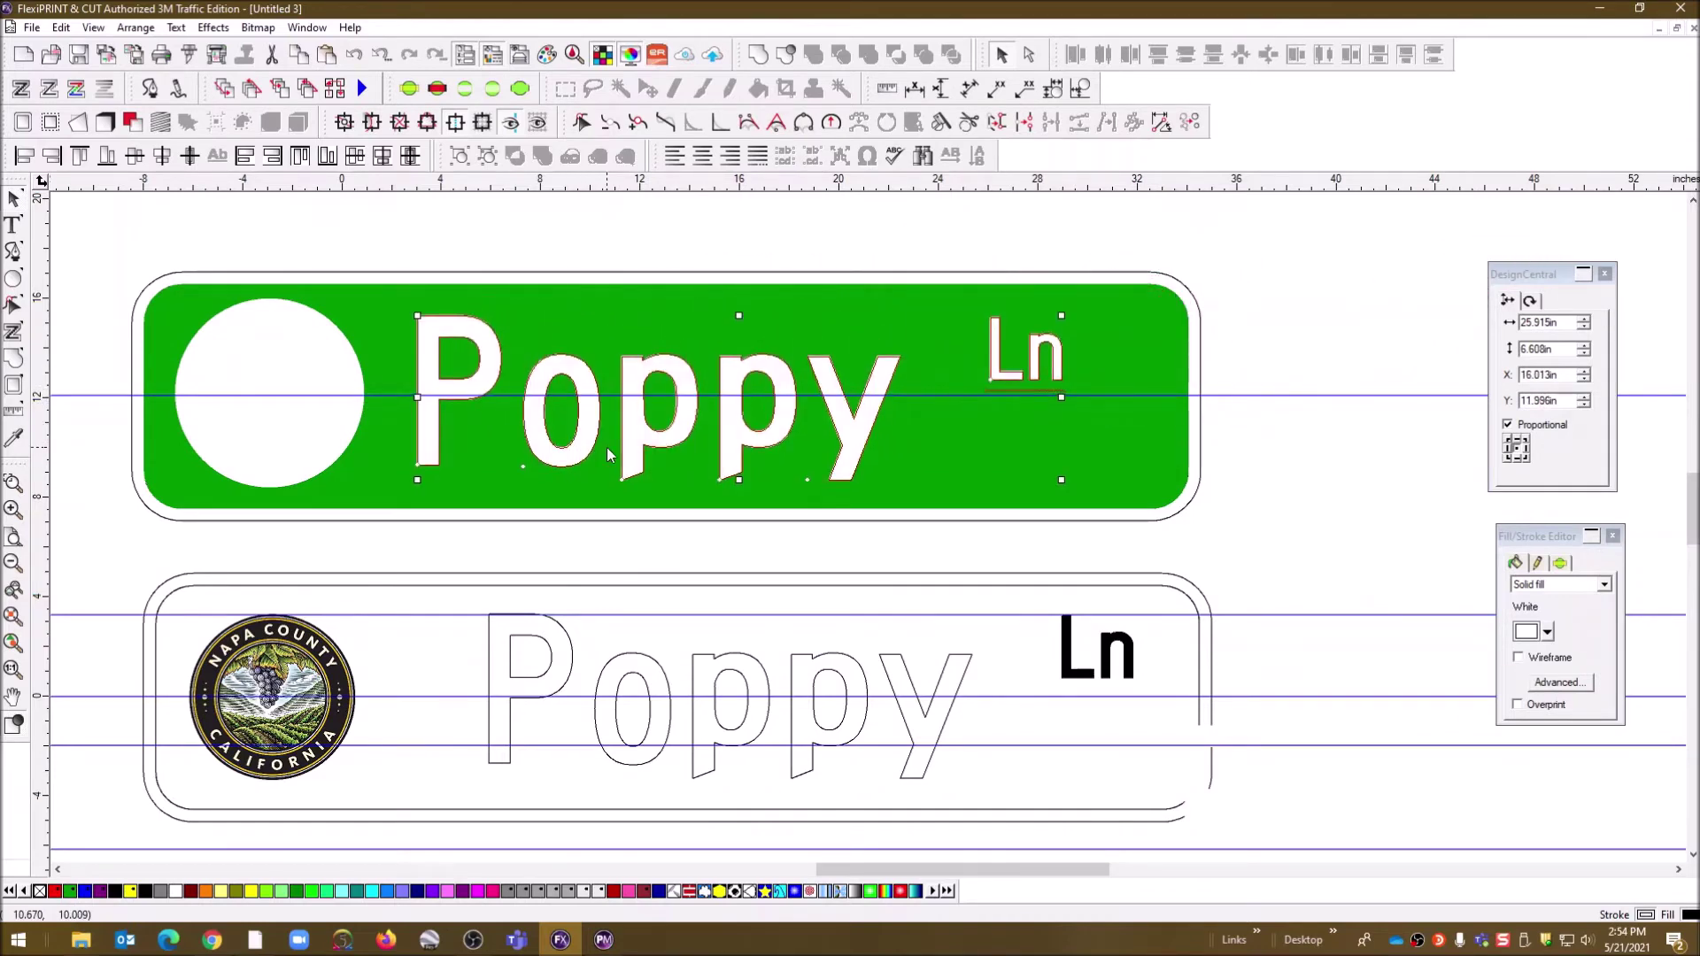
left_click(1358, 332)
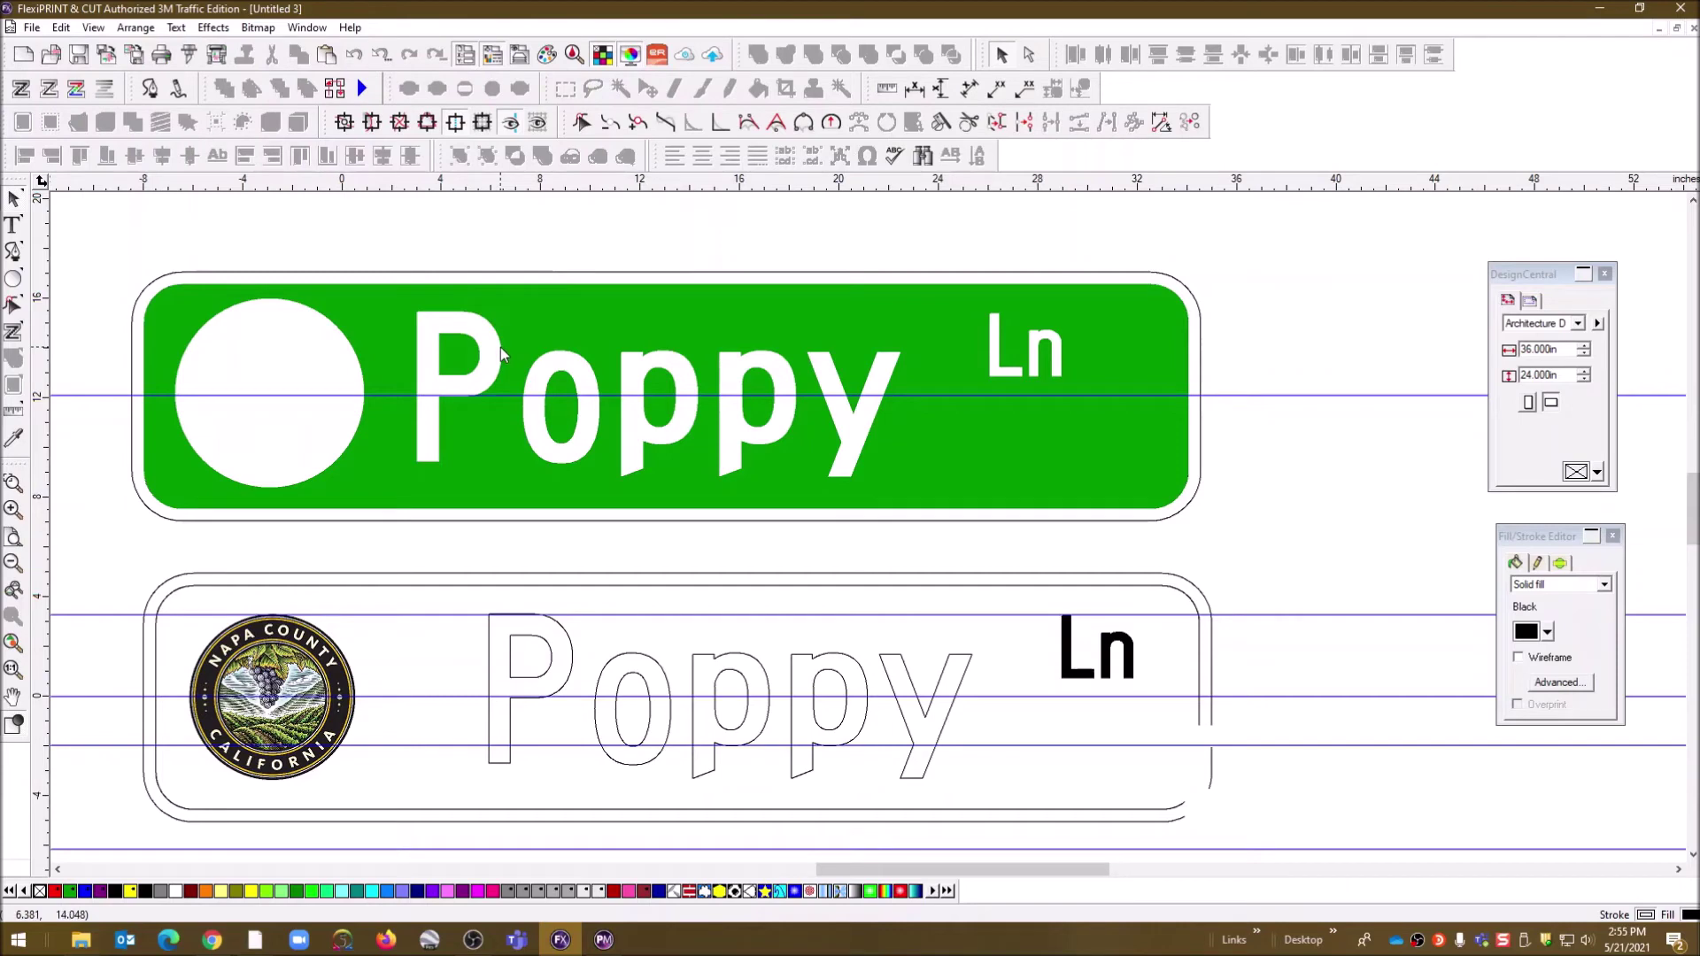
- Select the outline Poppy Ln text and browse the Text menu without choosing a command
left_click(571, 649)
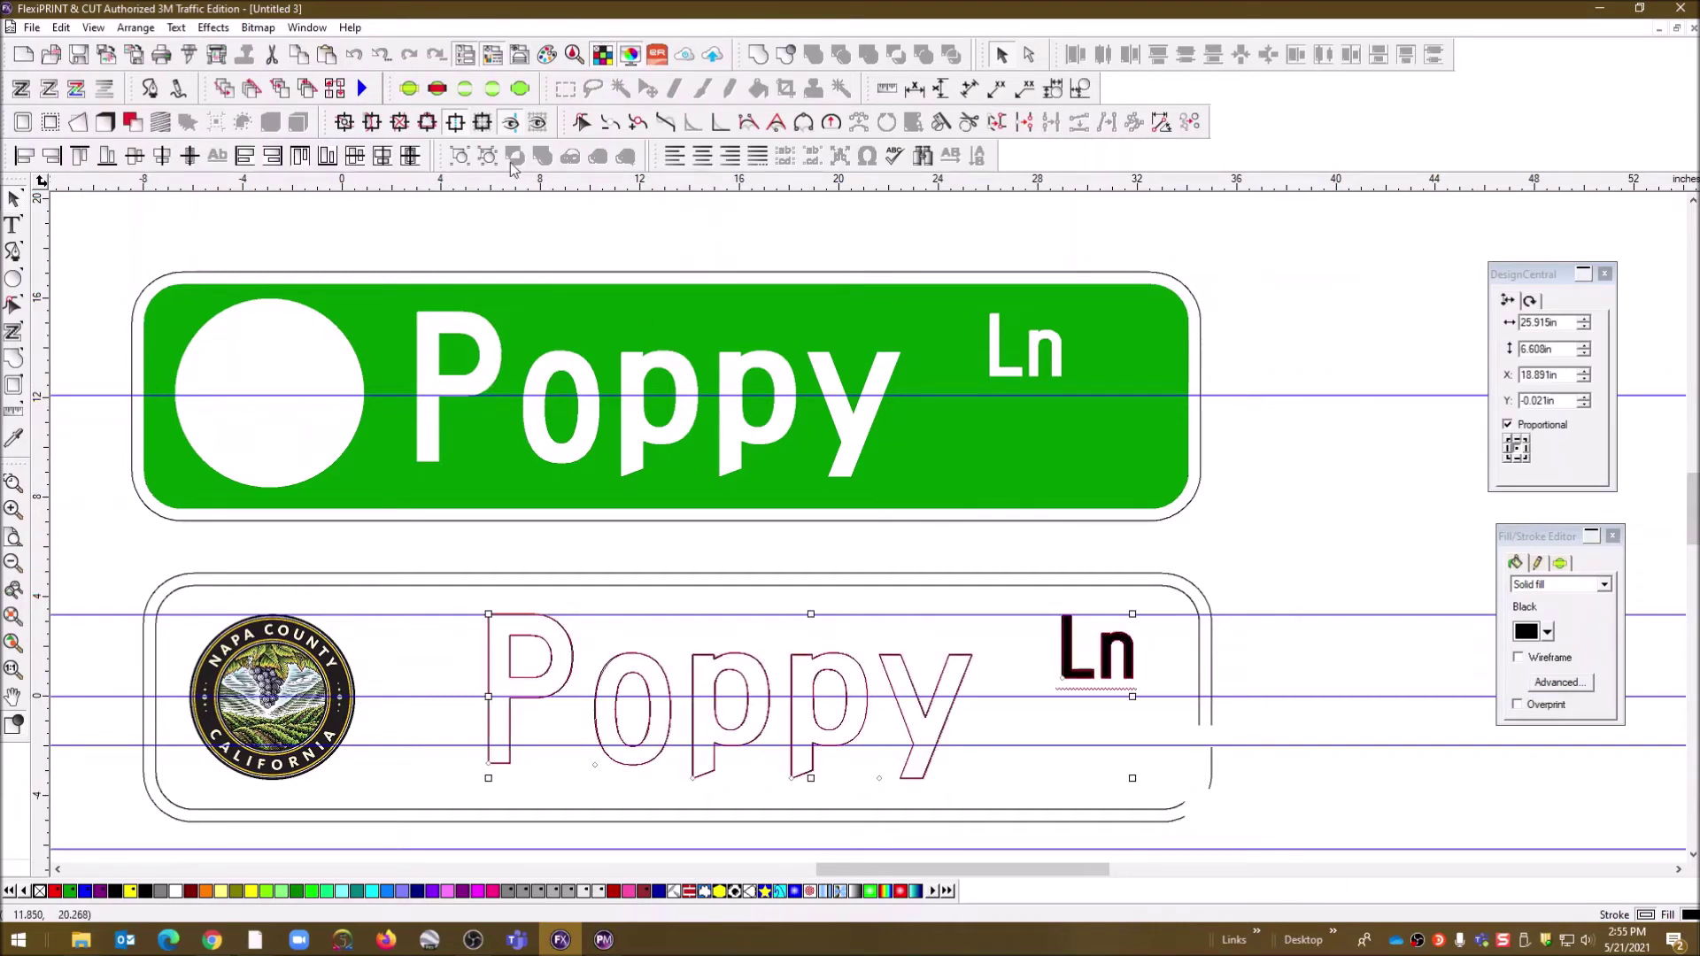
left_click(401, 216)
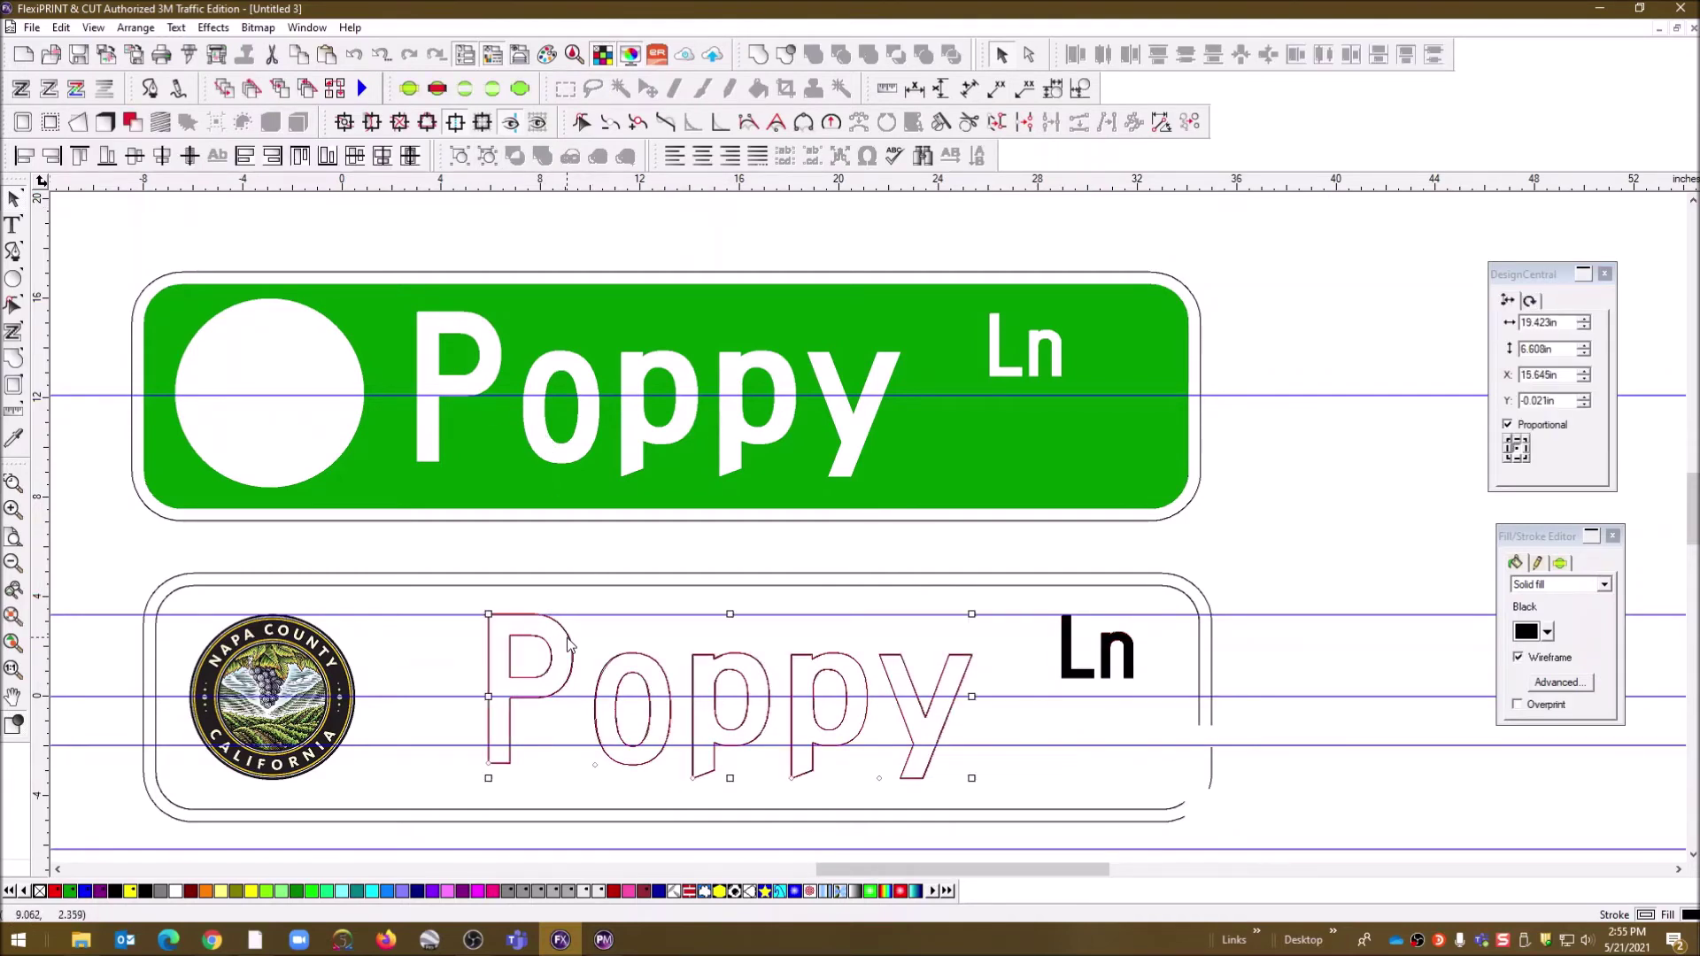
left_click(181, 31)
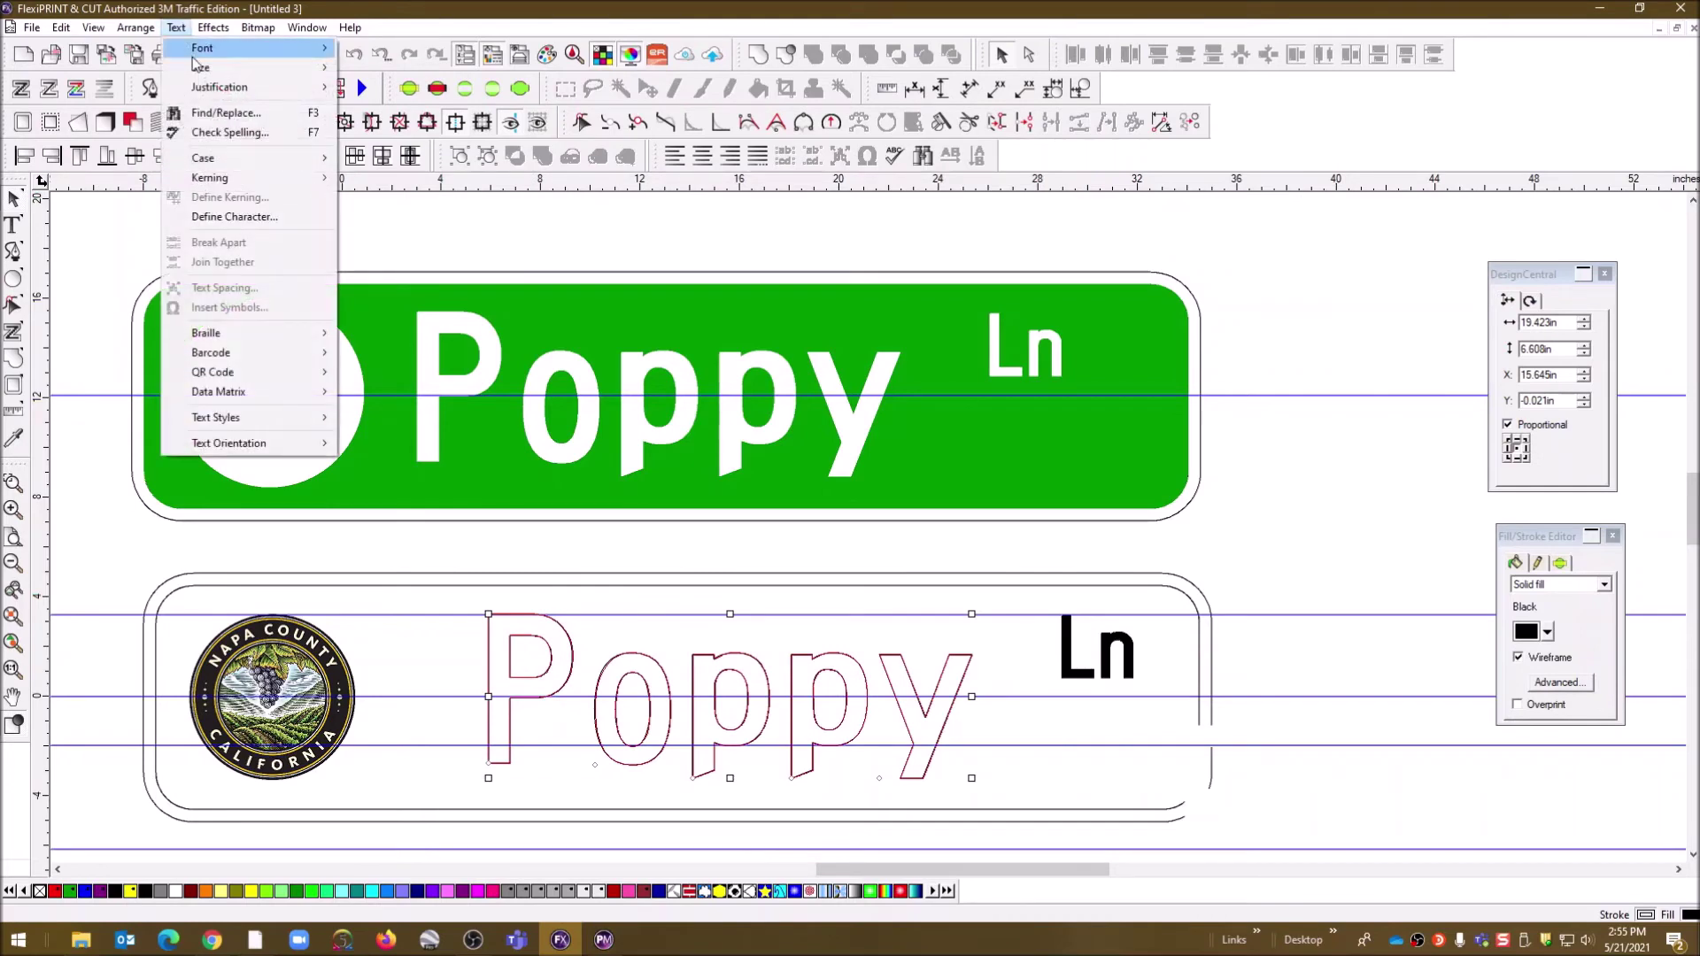
left_click(383, 242)
left_click(383, 242)
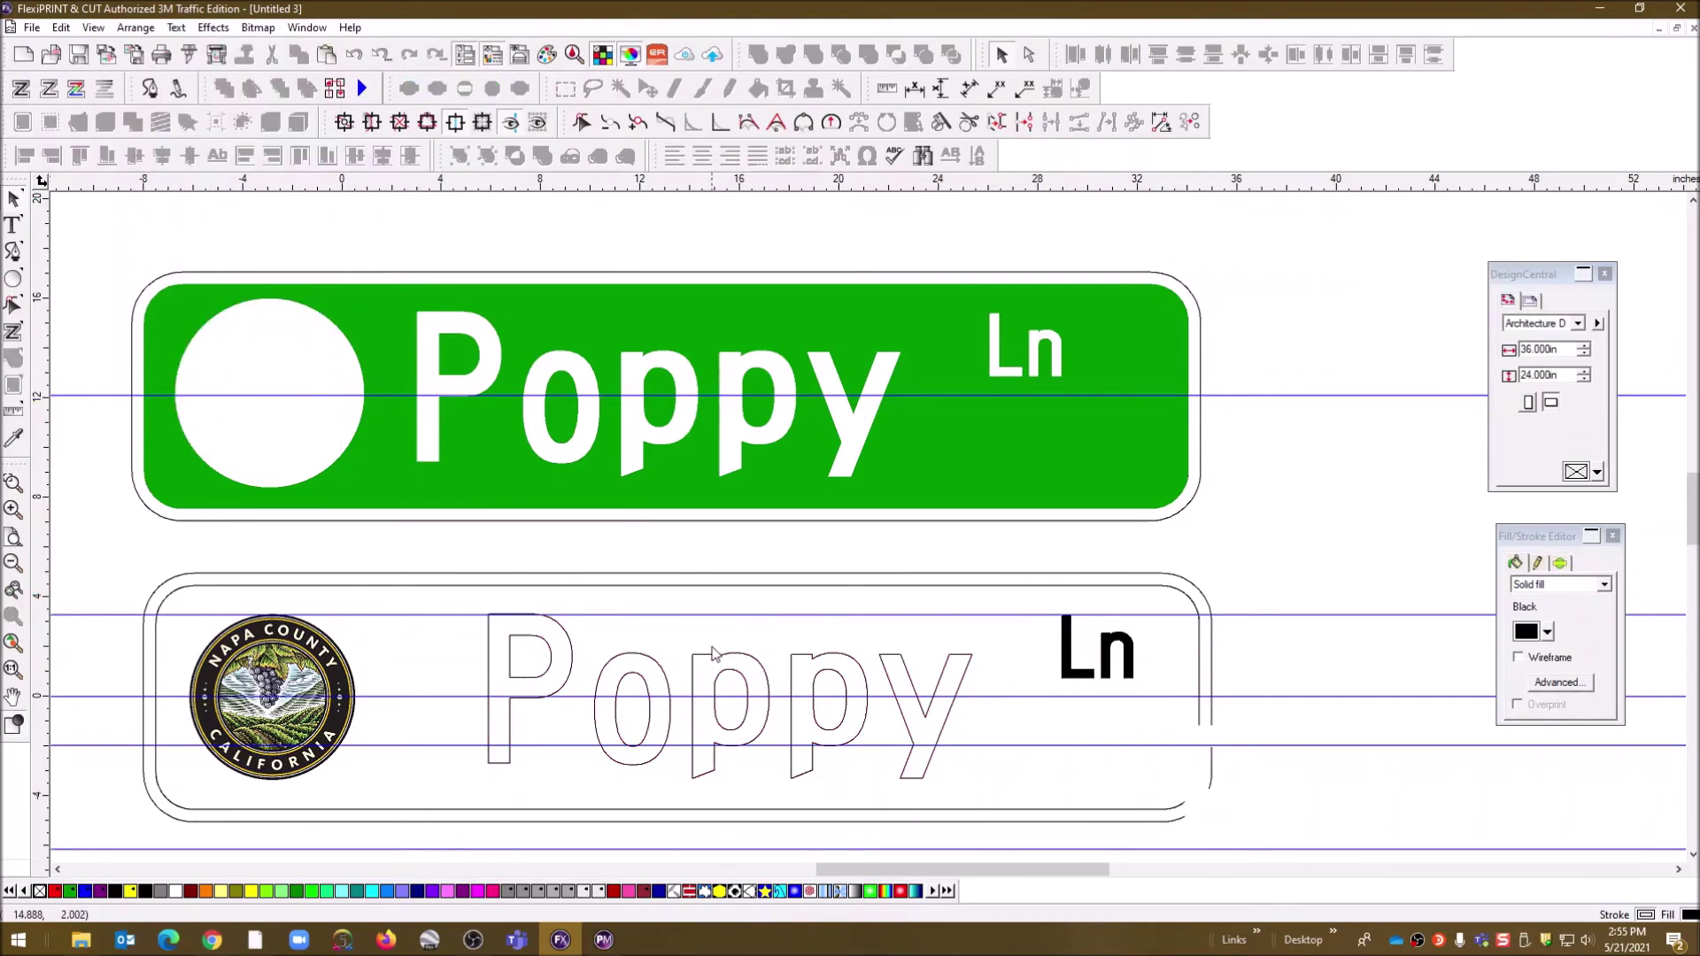
left_click(659, 670)
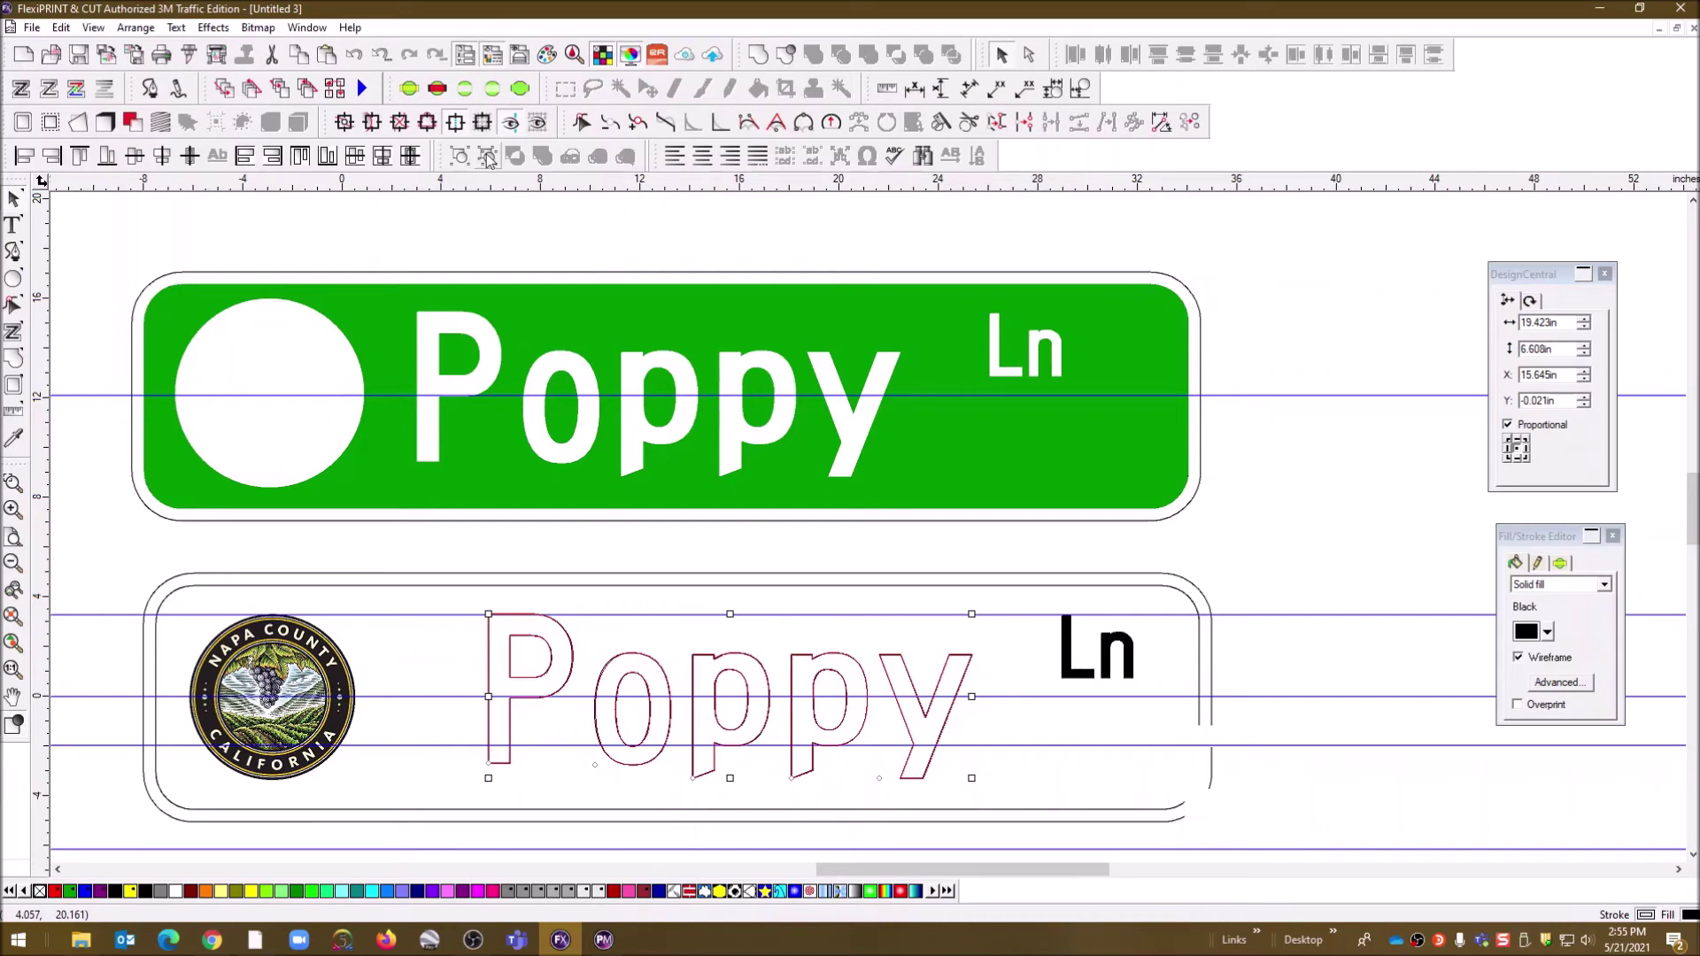
left_click(470, 689)
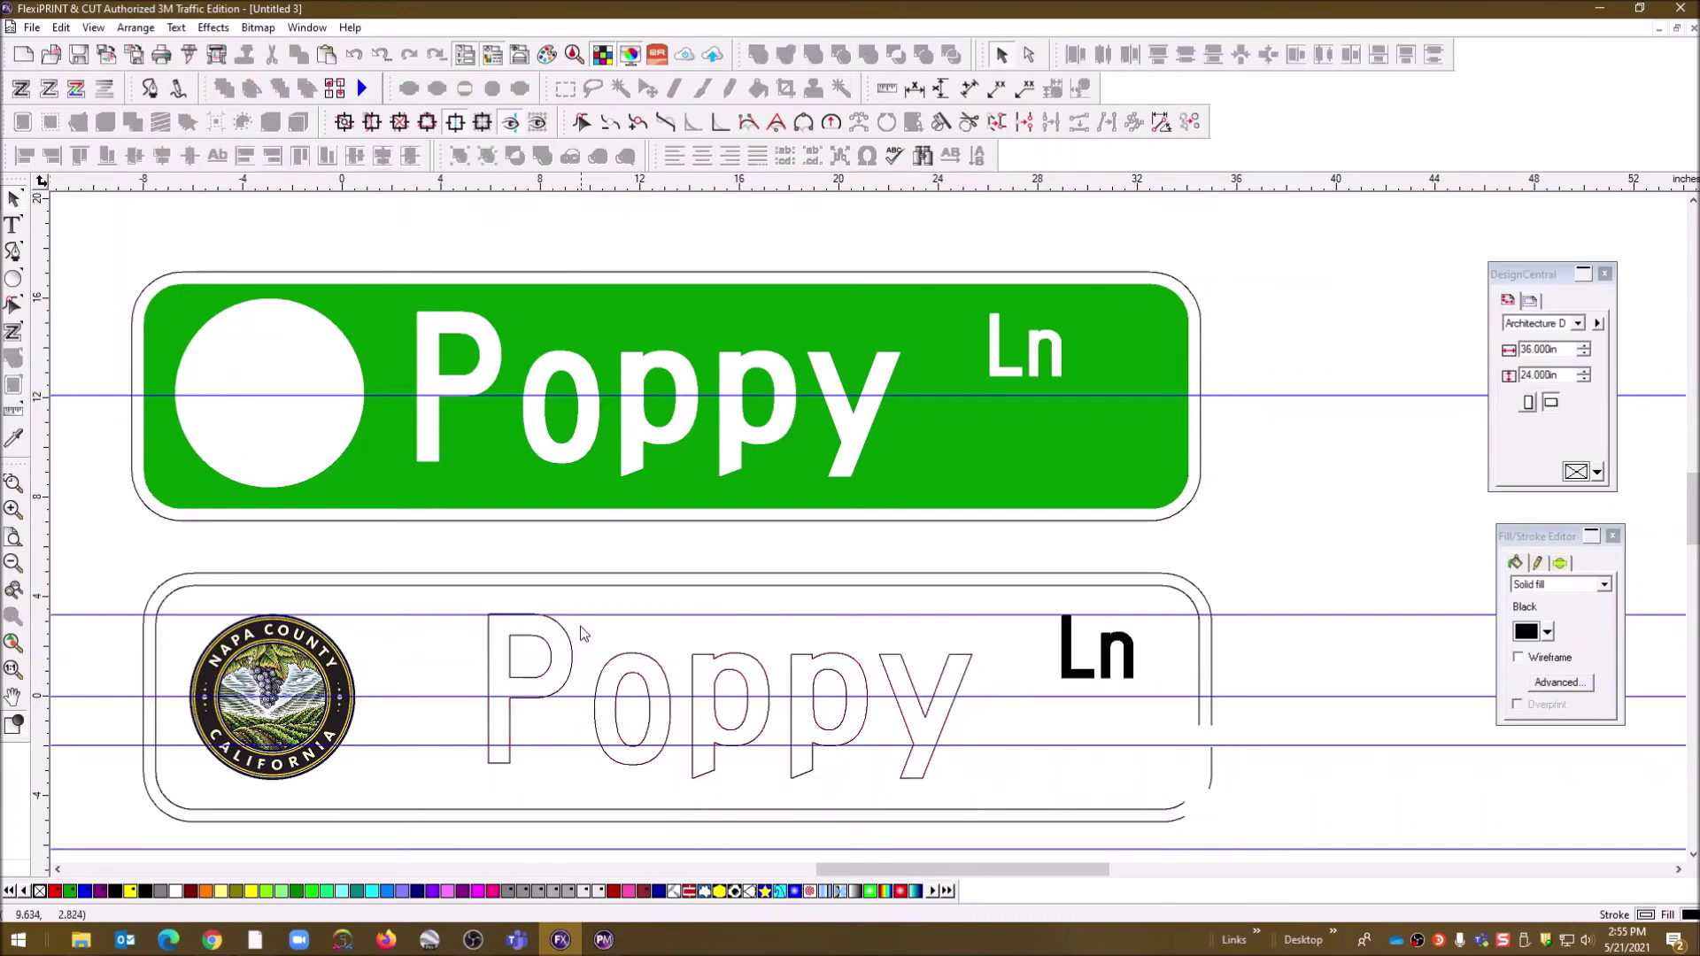
- Nudge the capital P of Poppy slightly right, to X 7.936 in
left_click(571, 653)
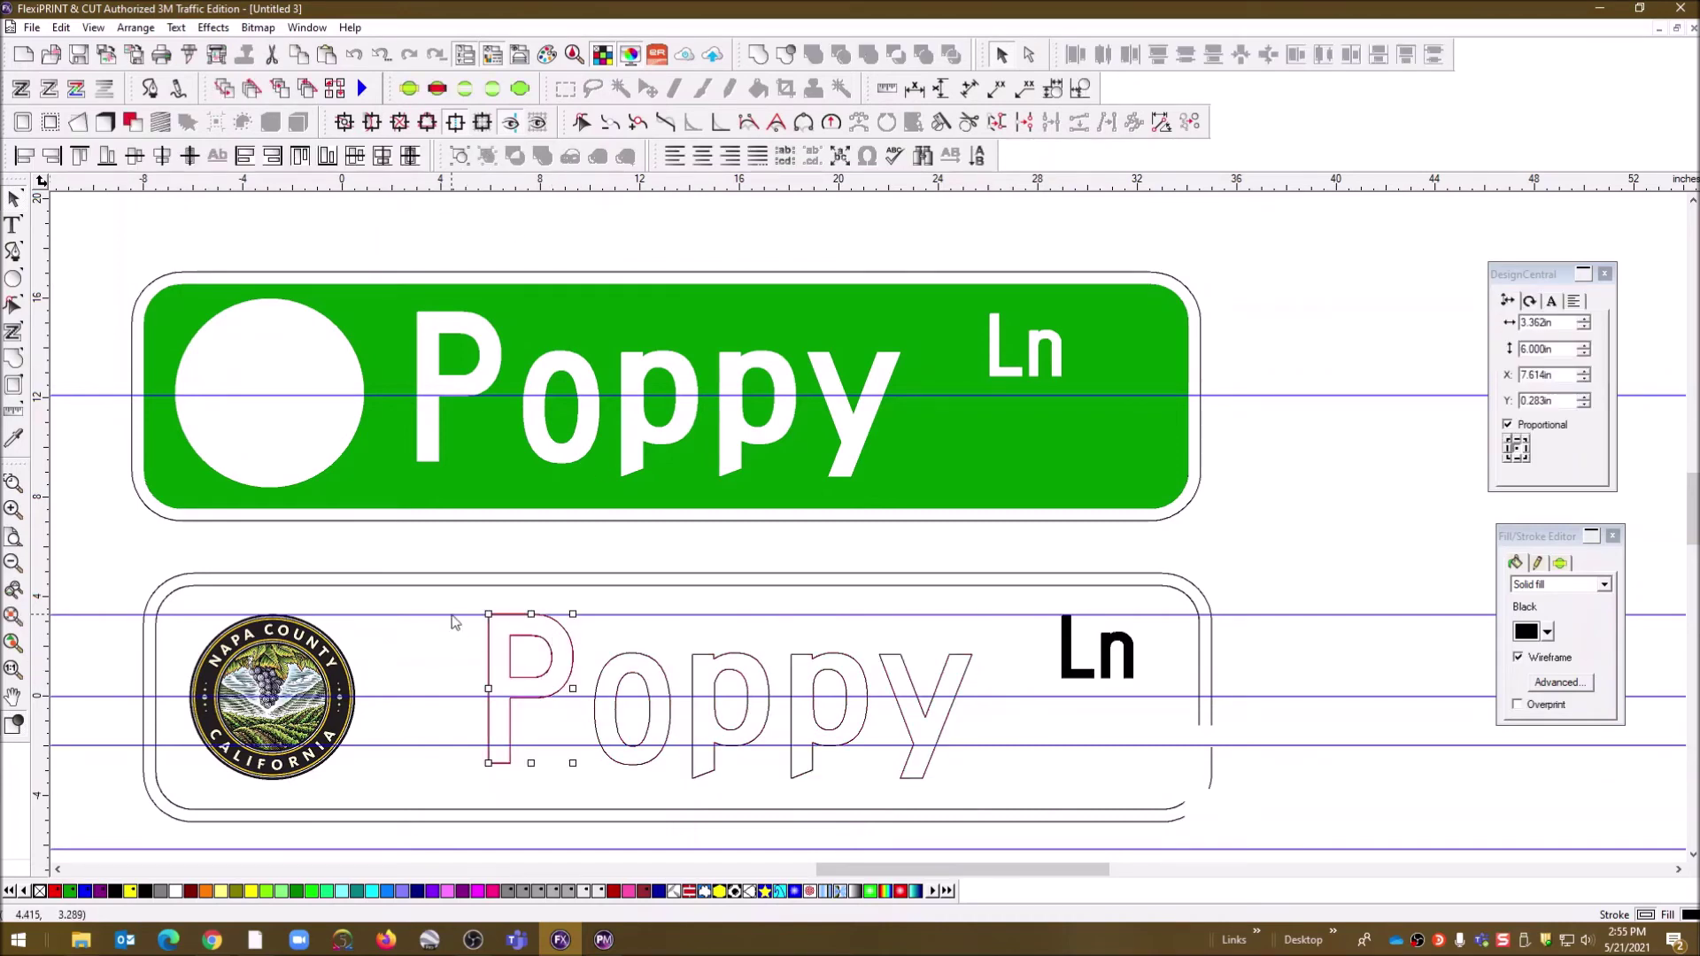
key("Right")
key("Right")
key("Right")
key("Right")
key("Right")
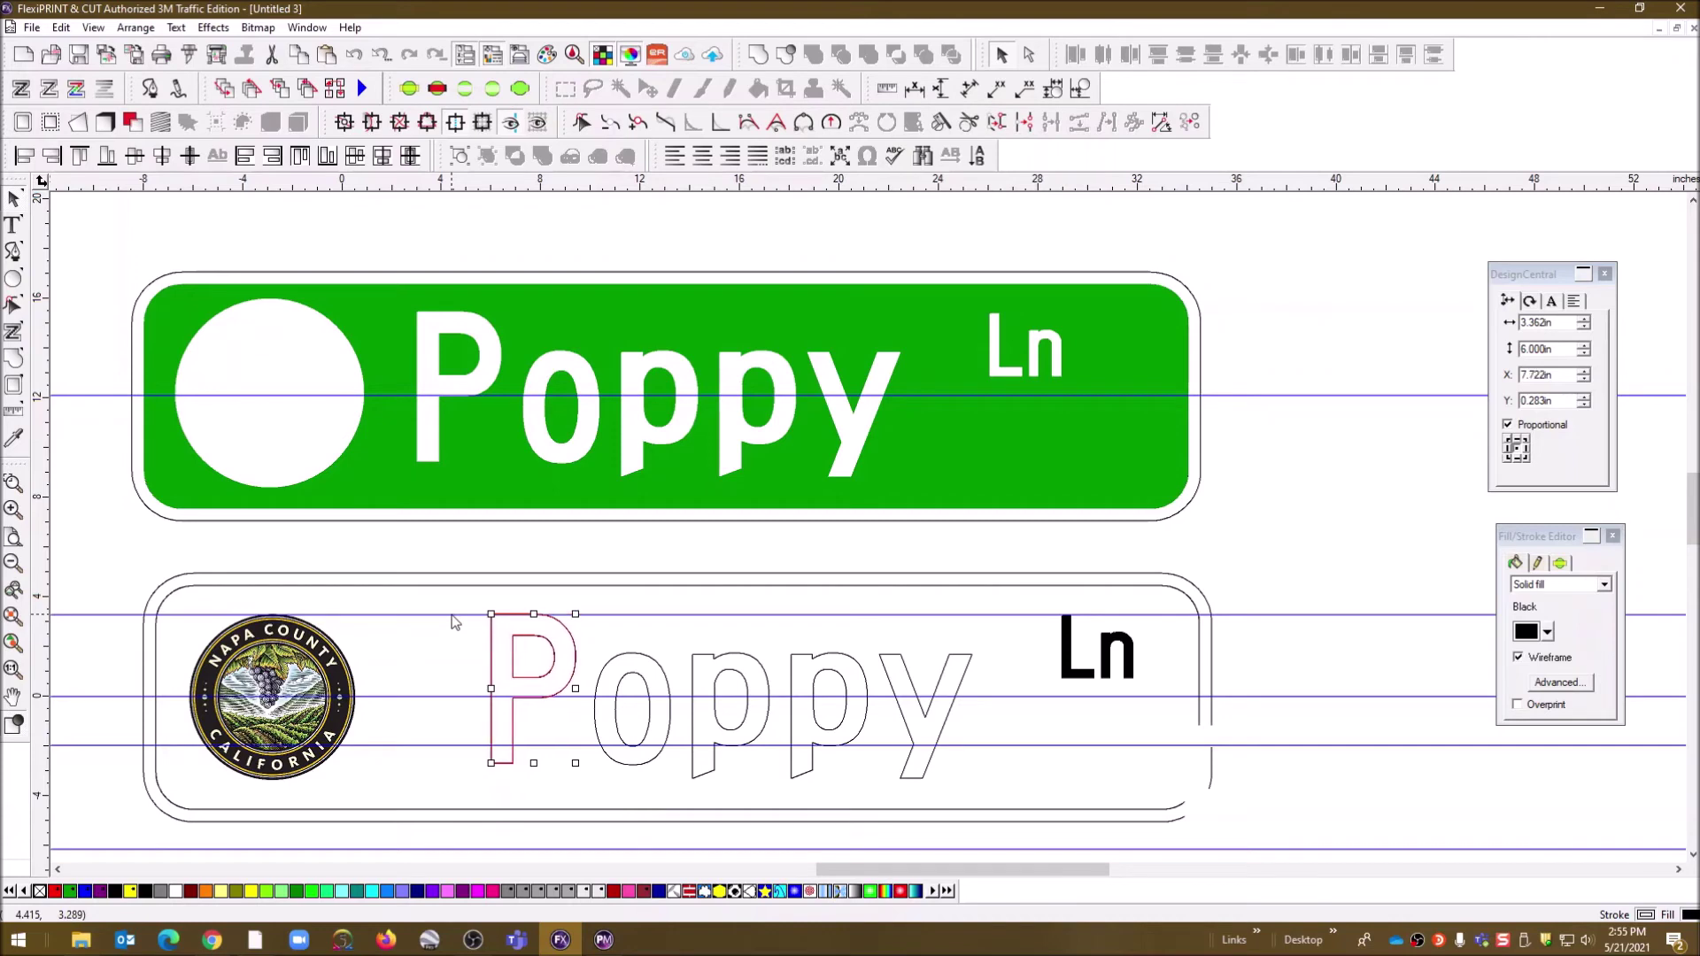
left_click(452, 784)
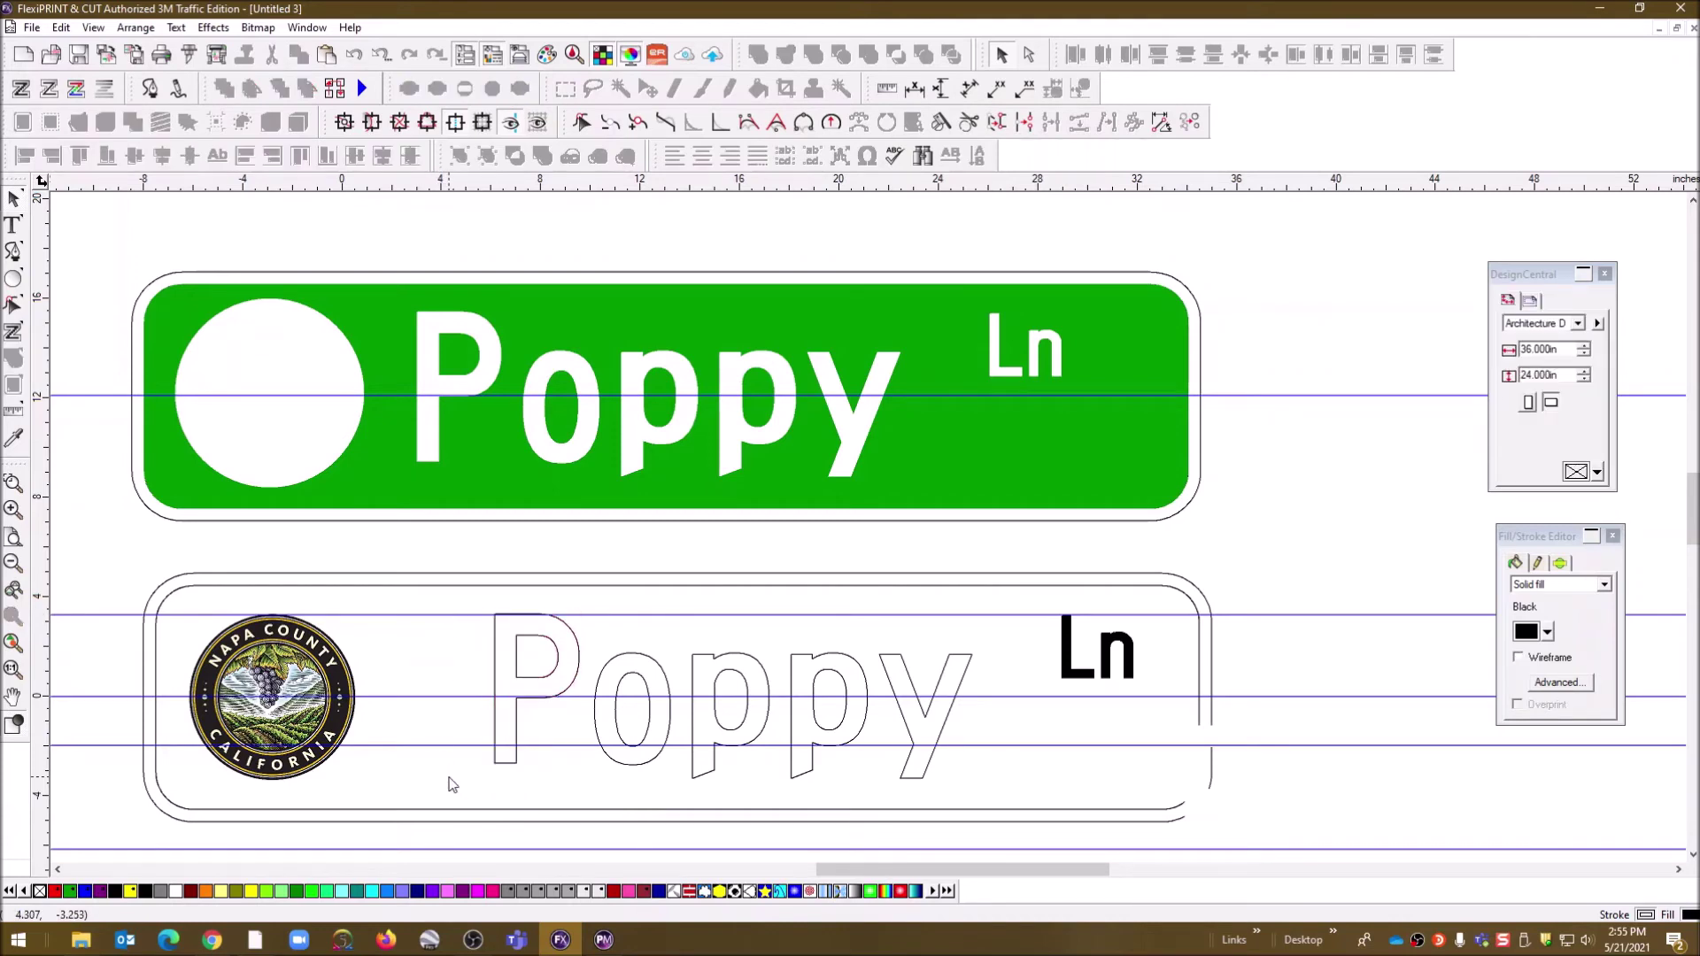
left_click(582, 660)
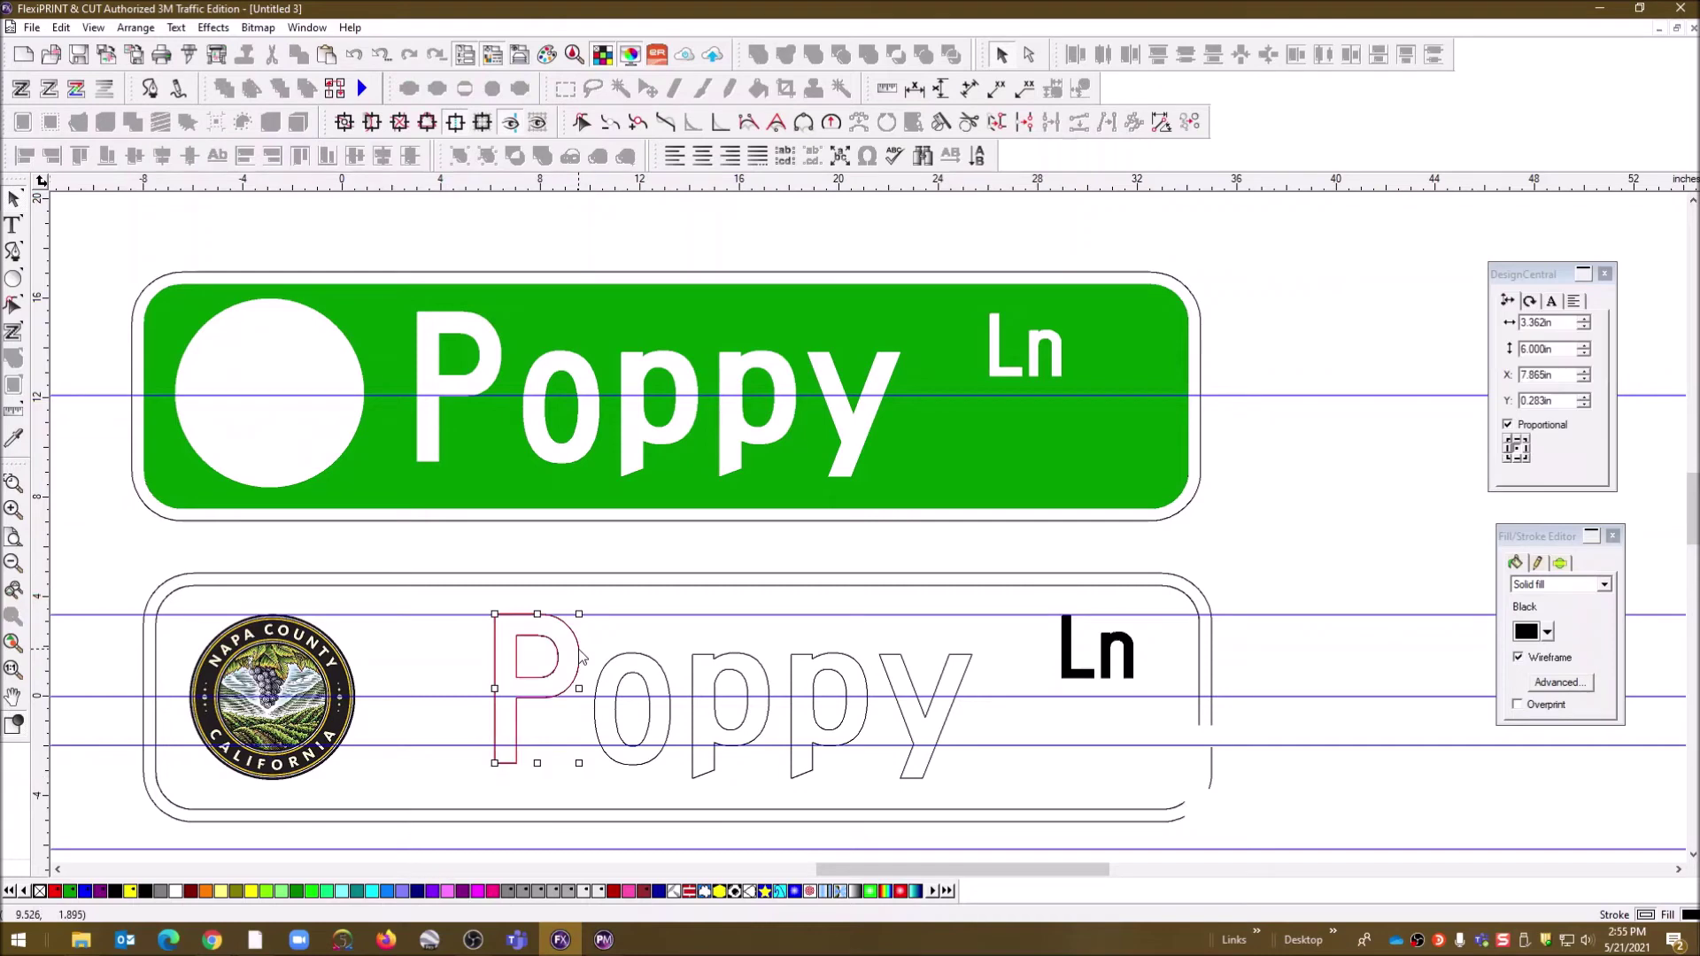
left_click(1310, 644)
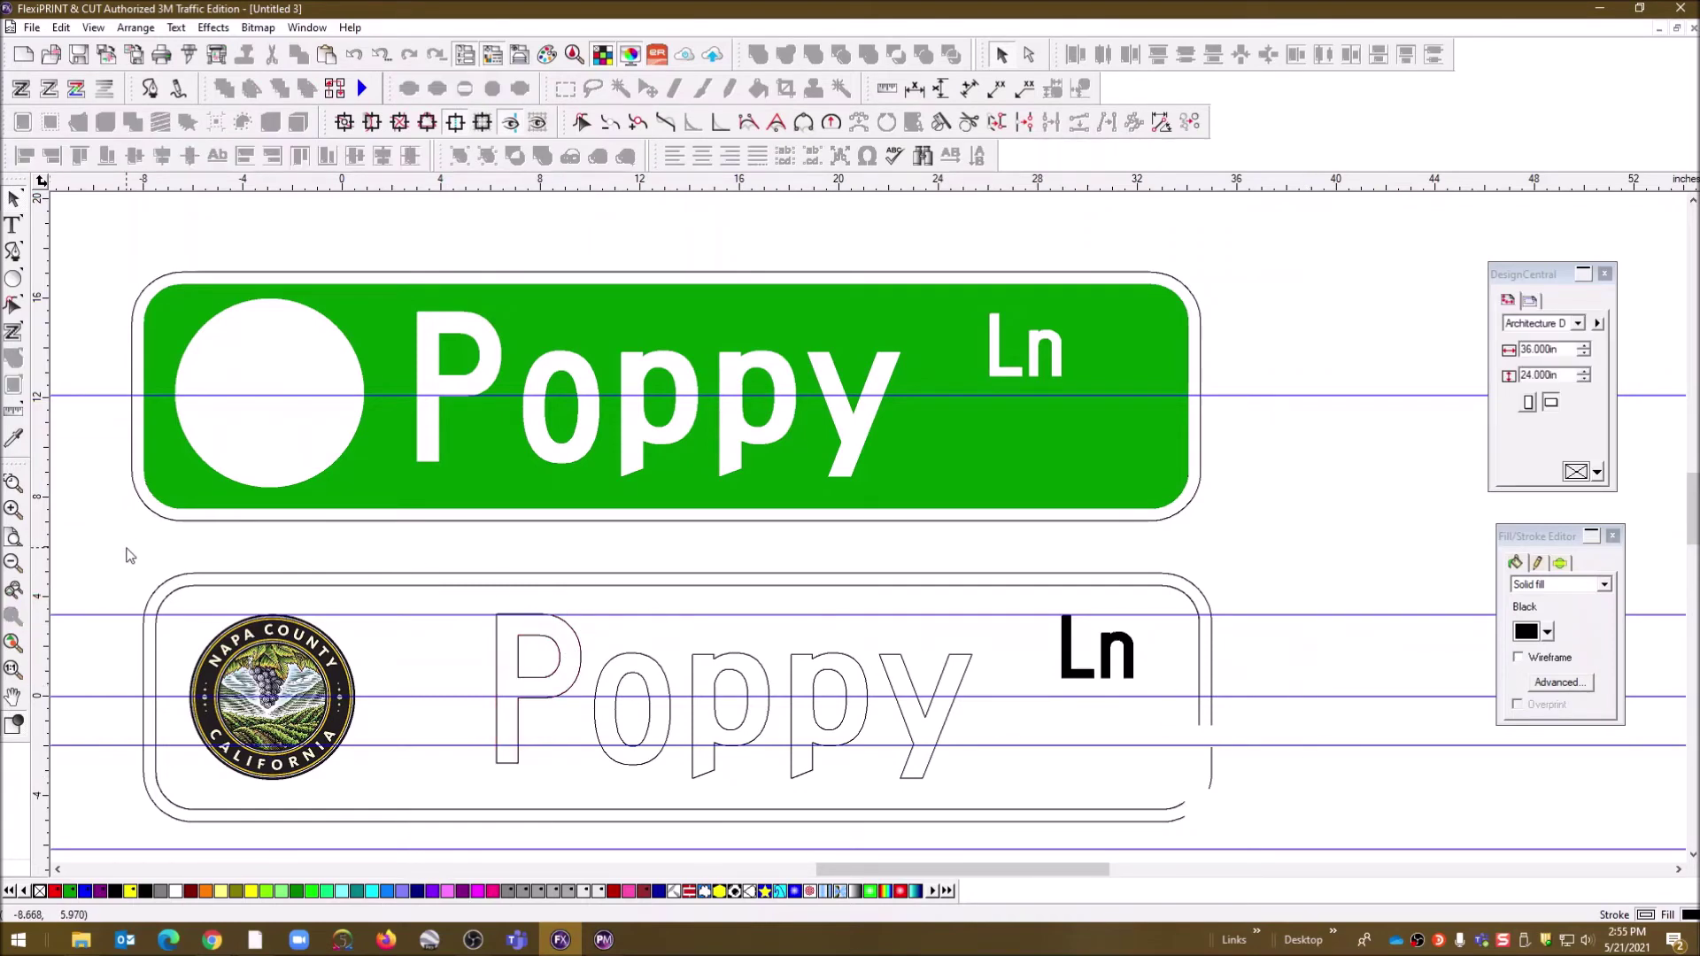
left_click_drag(411, 603, 1138, 798)
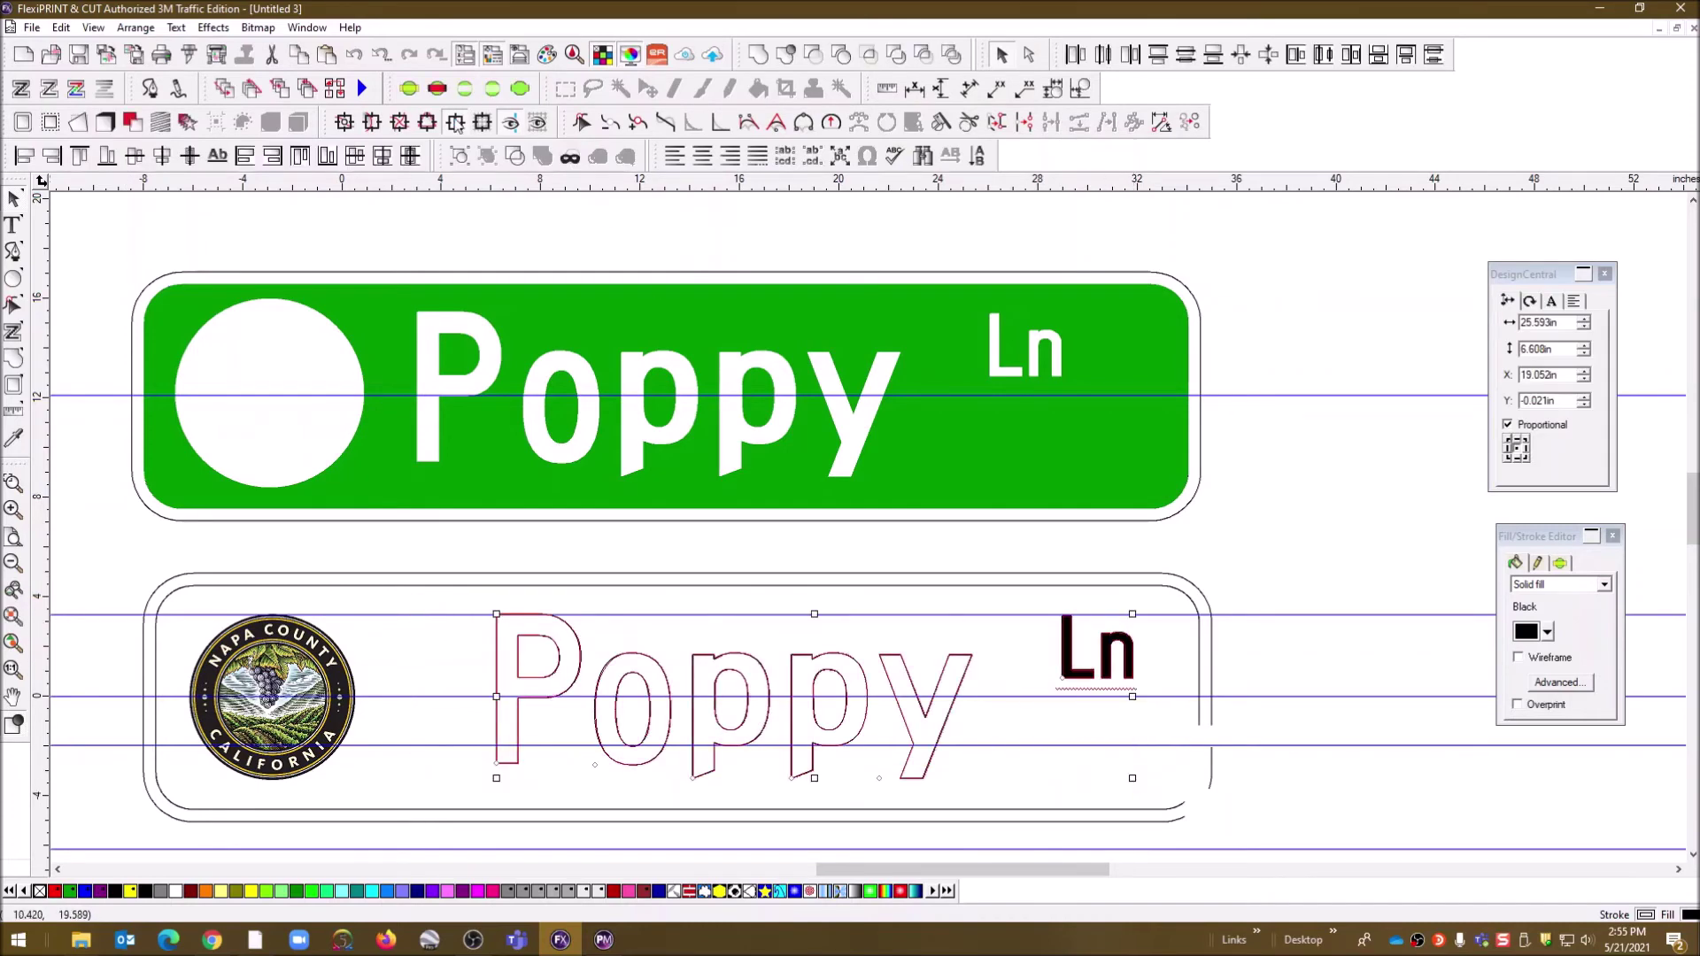
left_click(1414, 526)
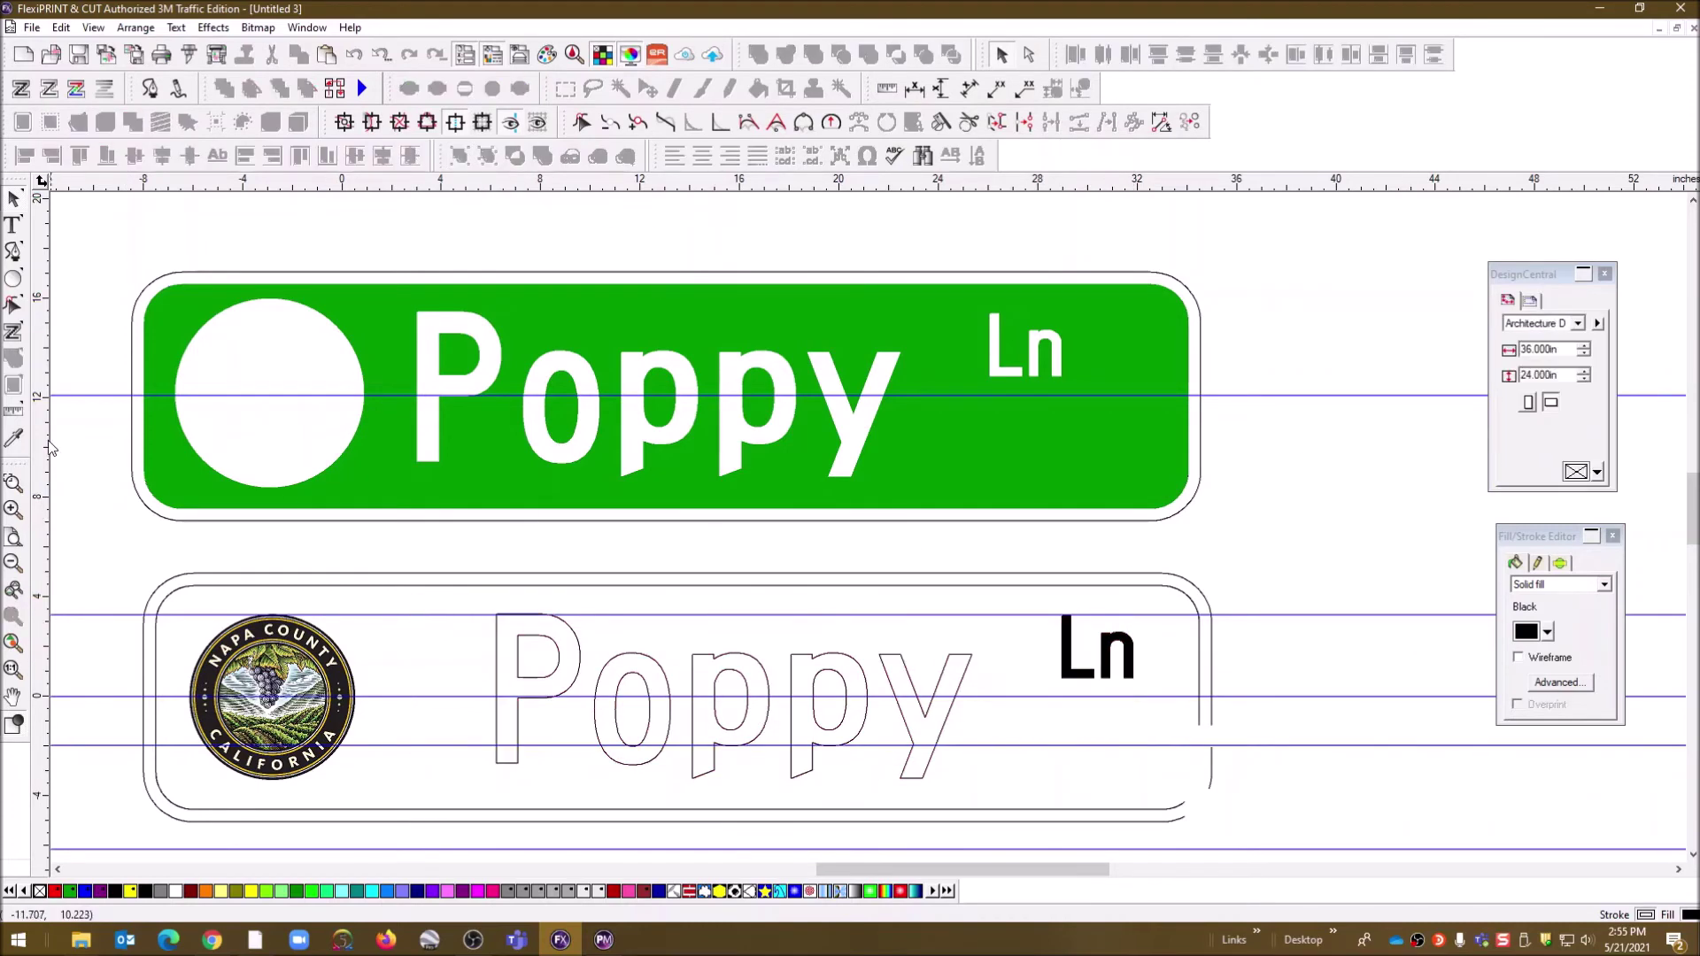
mouse_move(125, 543)
left_mouse_down()
mouse_move(422, 671)
mouse_move(1267, 818)
left_mouse_up()
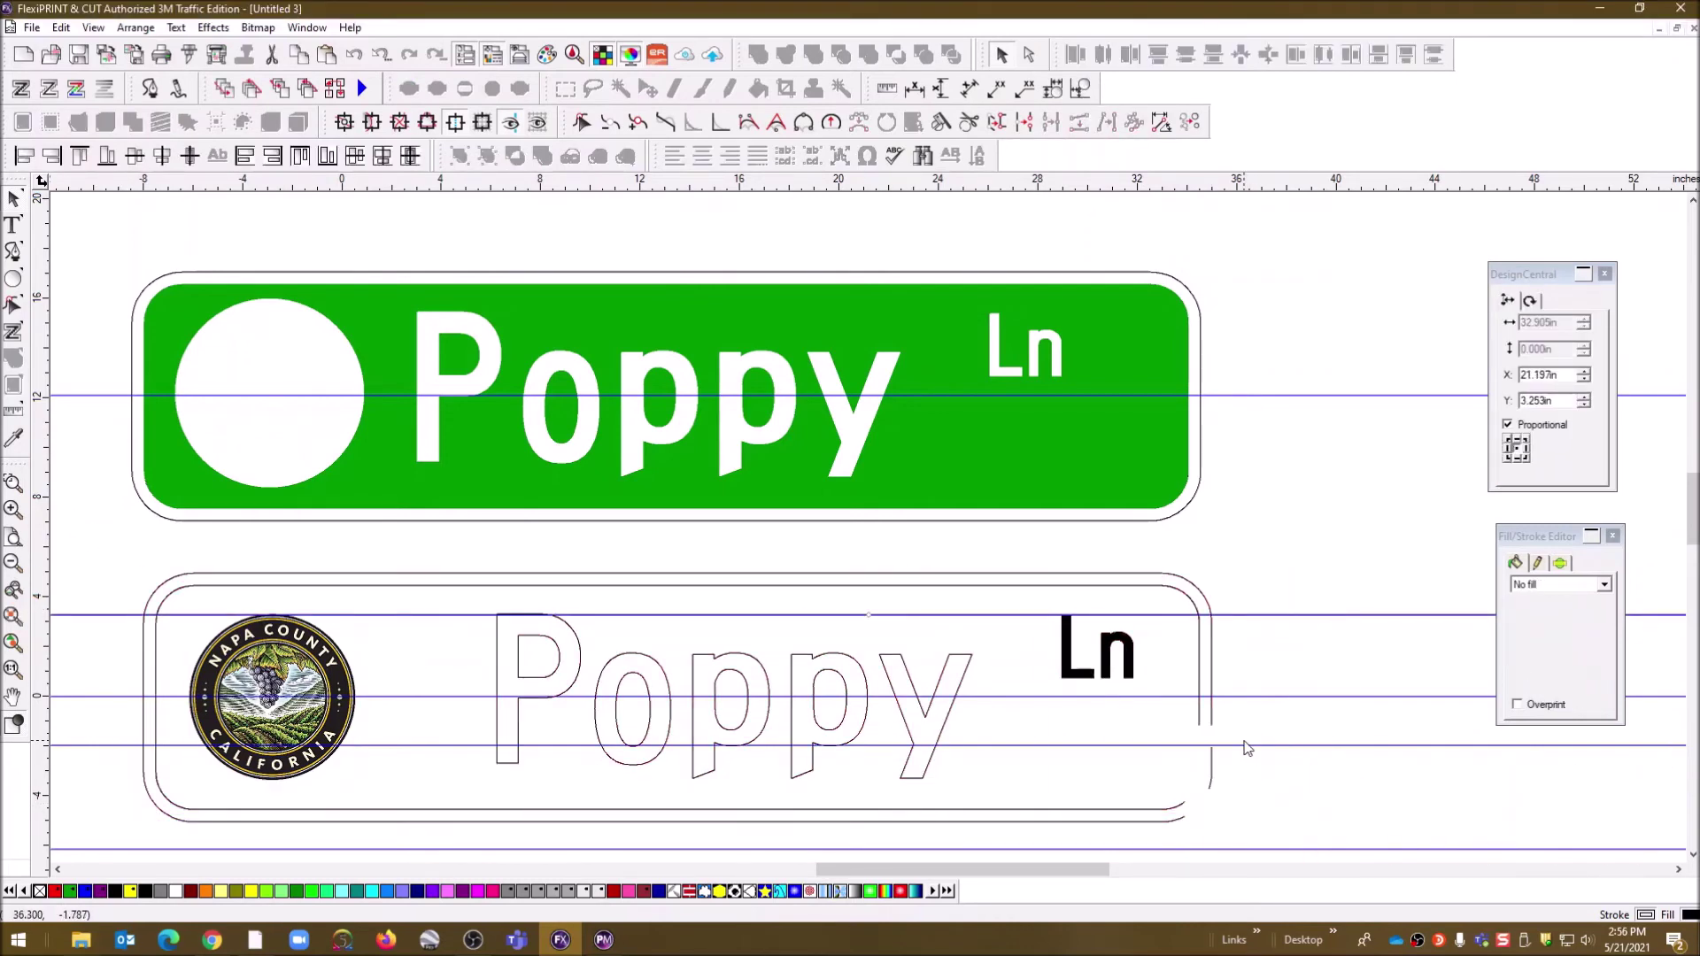
key("ctrl+v")
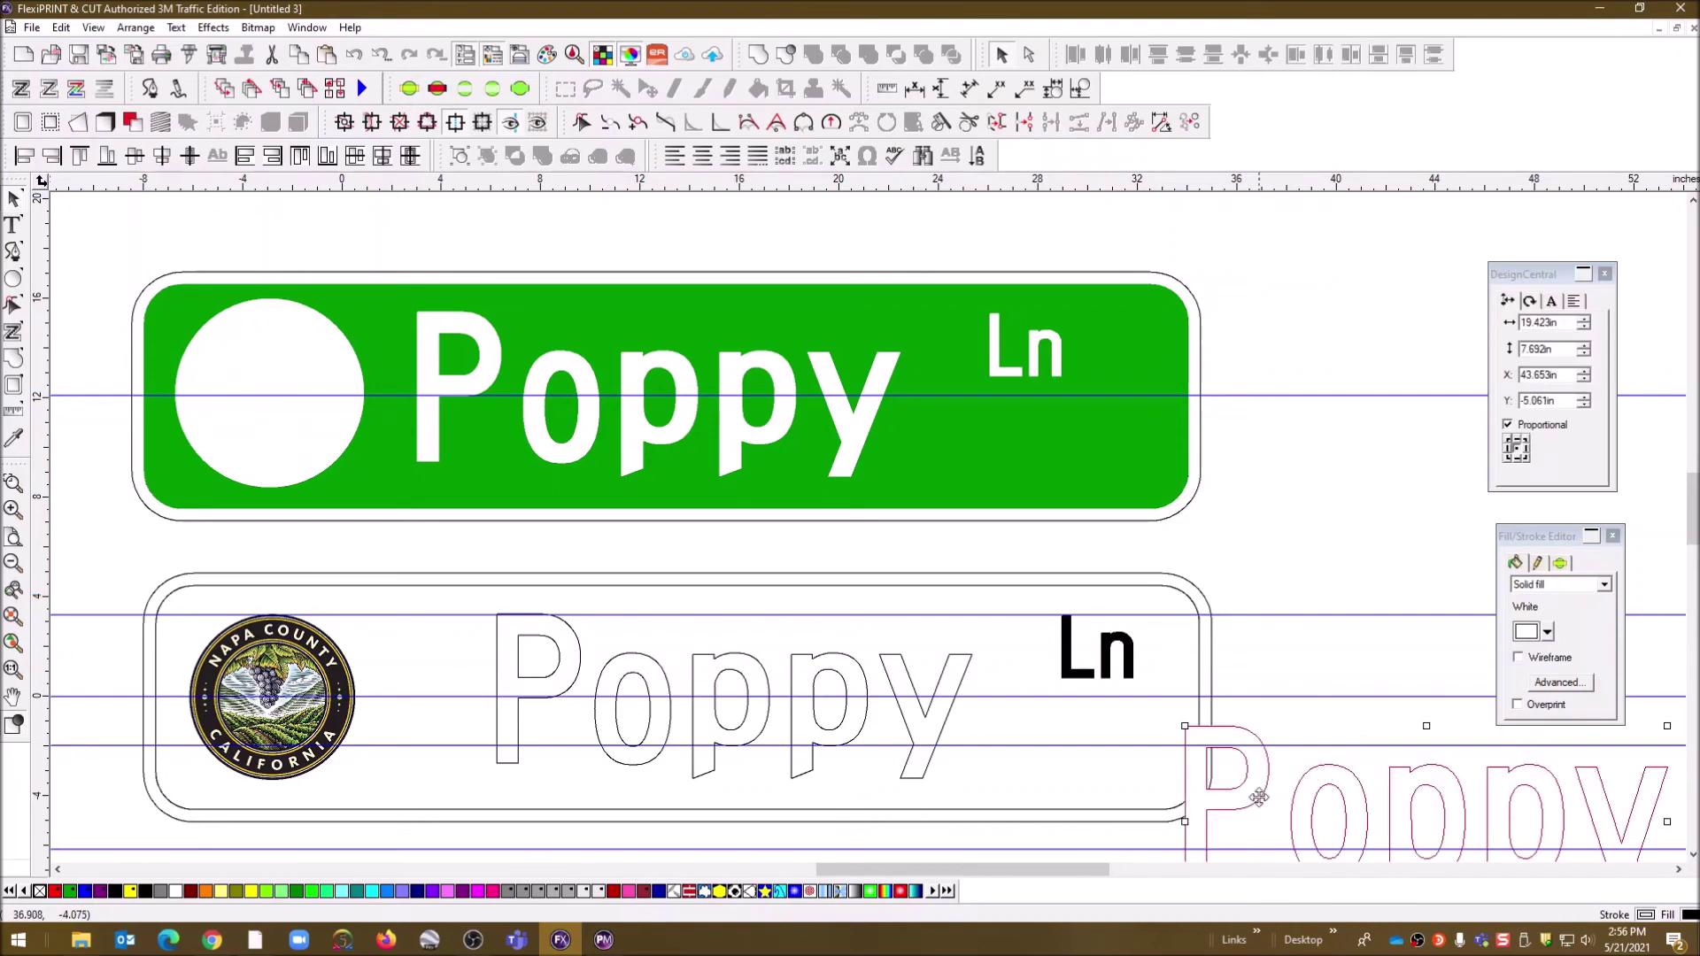
left_click_drag(1259, 802, 1343, 809)
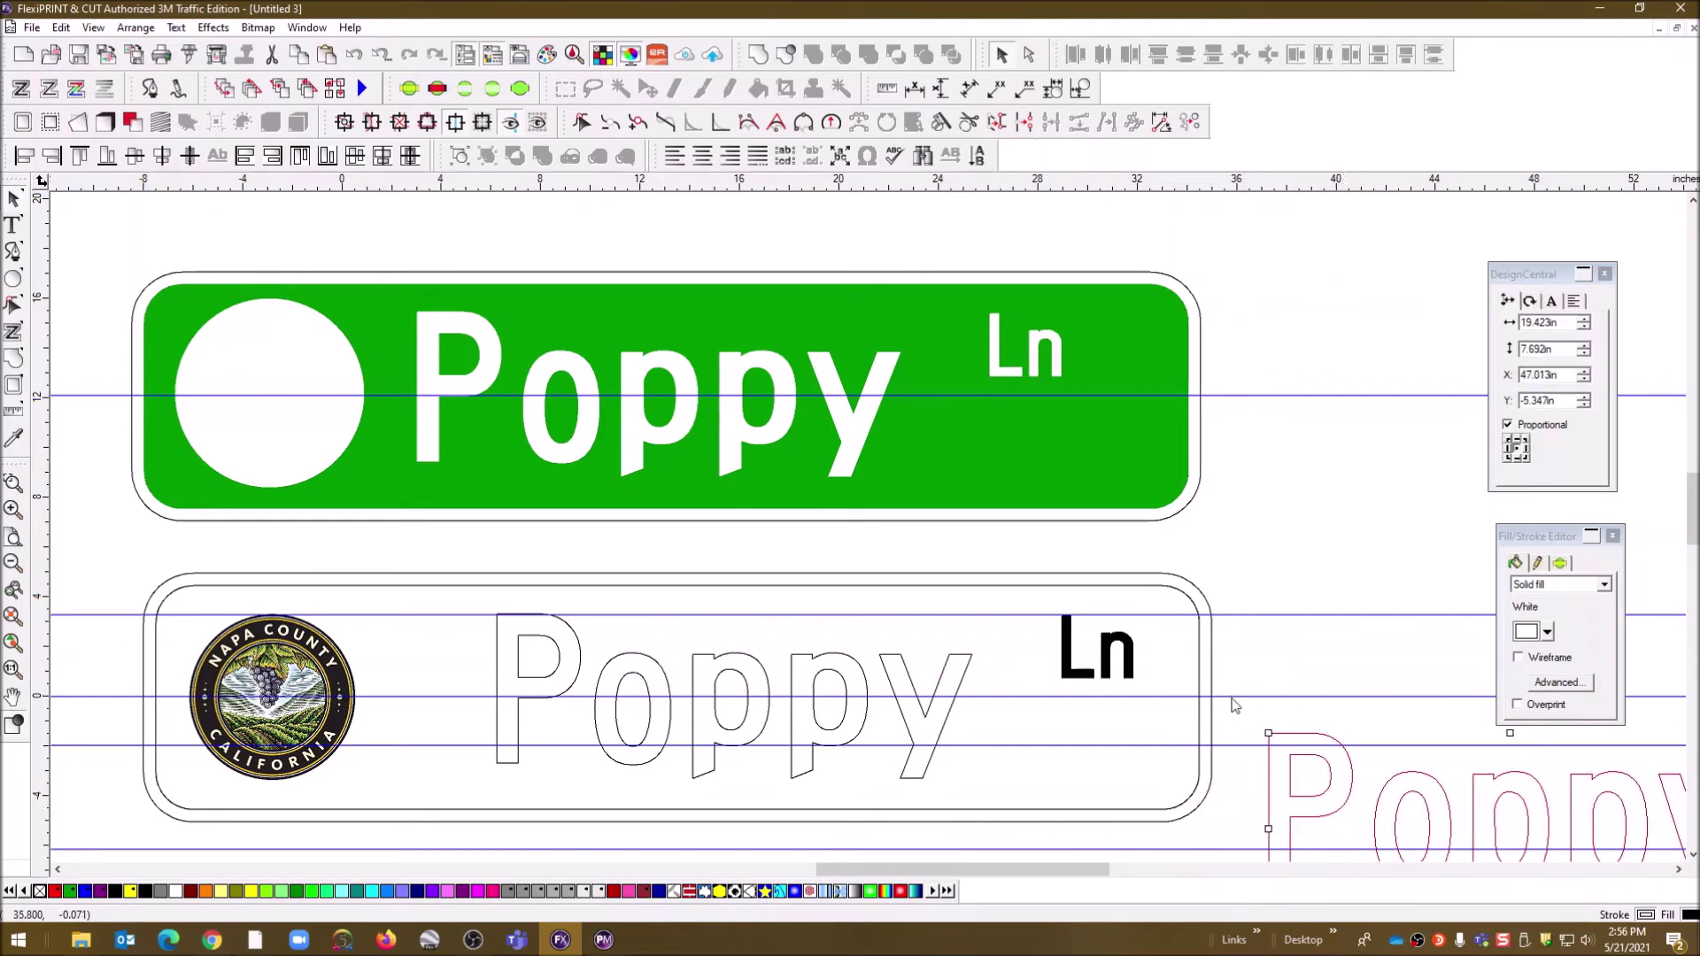
key("Delete")
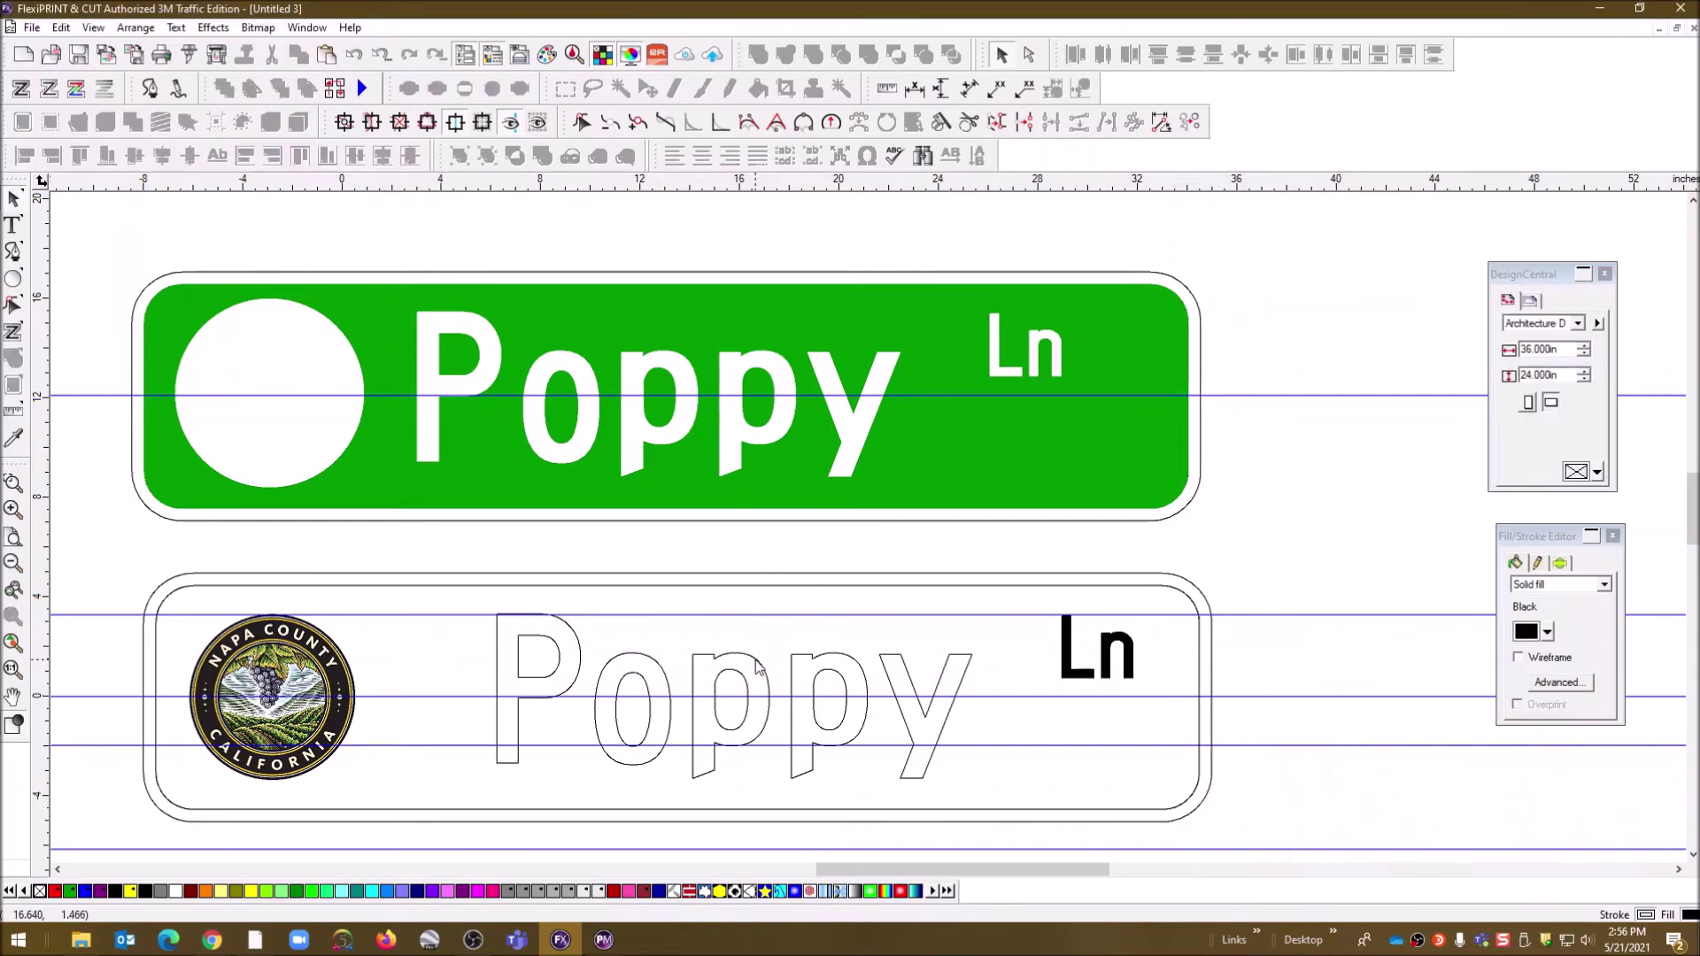
left_click(757, 666)
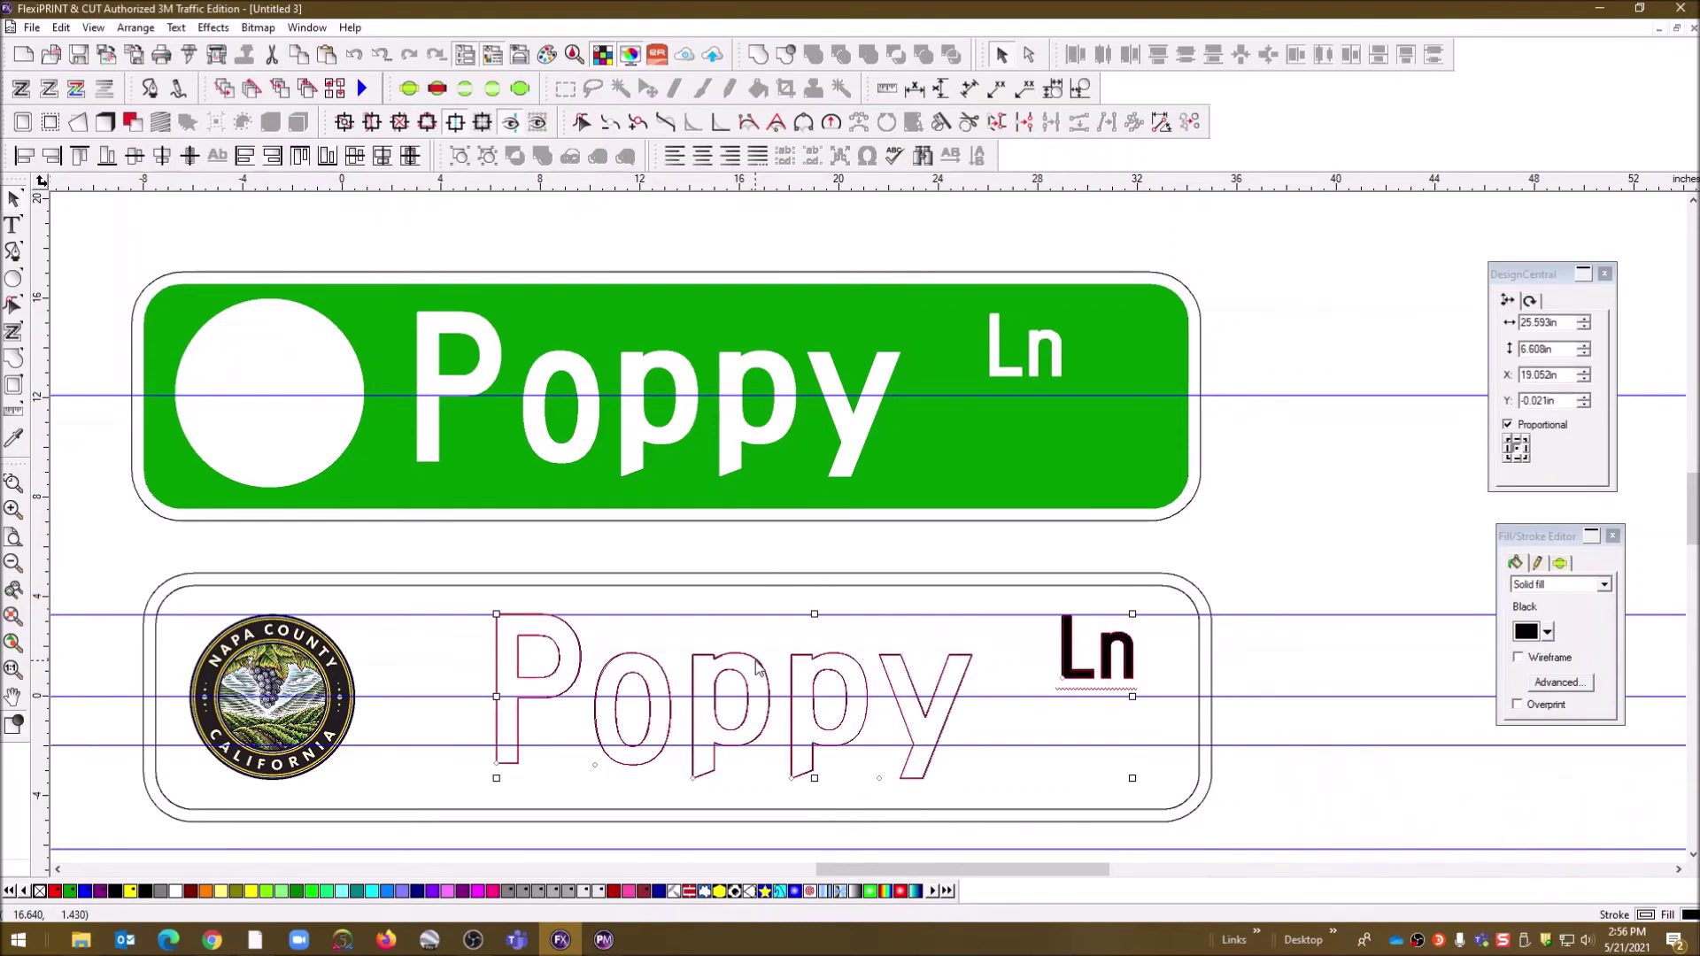
- Turn off Wireframe in the Fill/Stroke Editor so Poppy and Ln render solid black
left_click(1519, 659)
left_click(1519, 658)
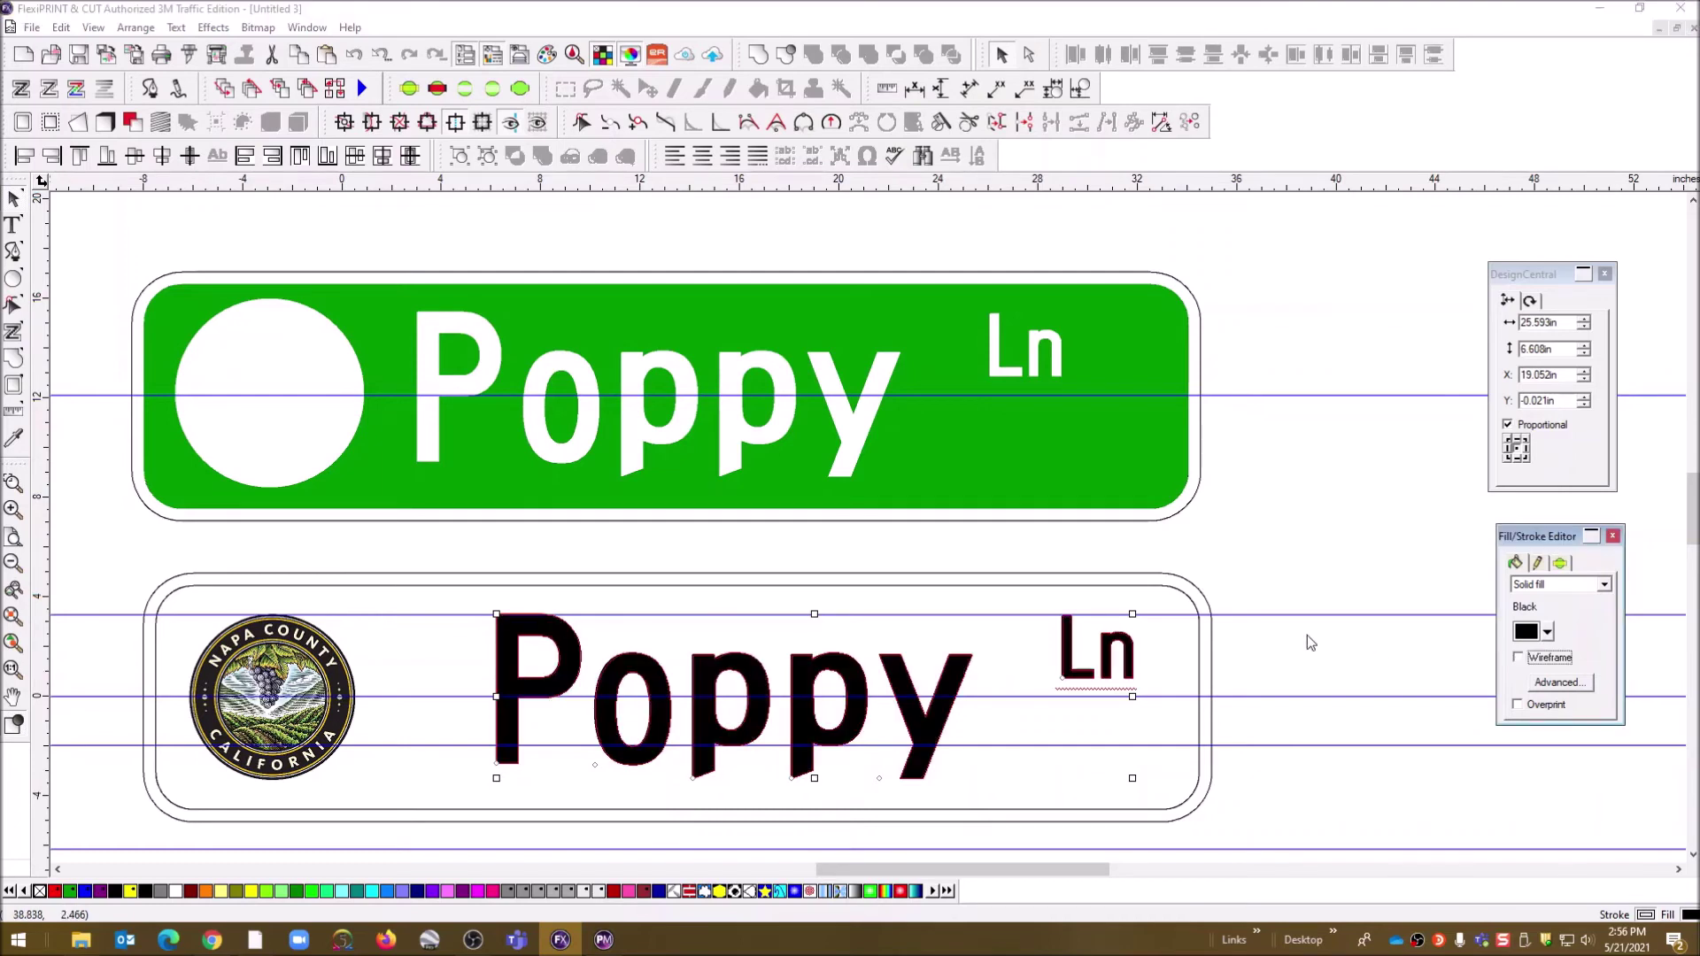
left_click(1298, 586)
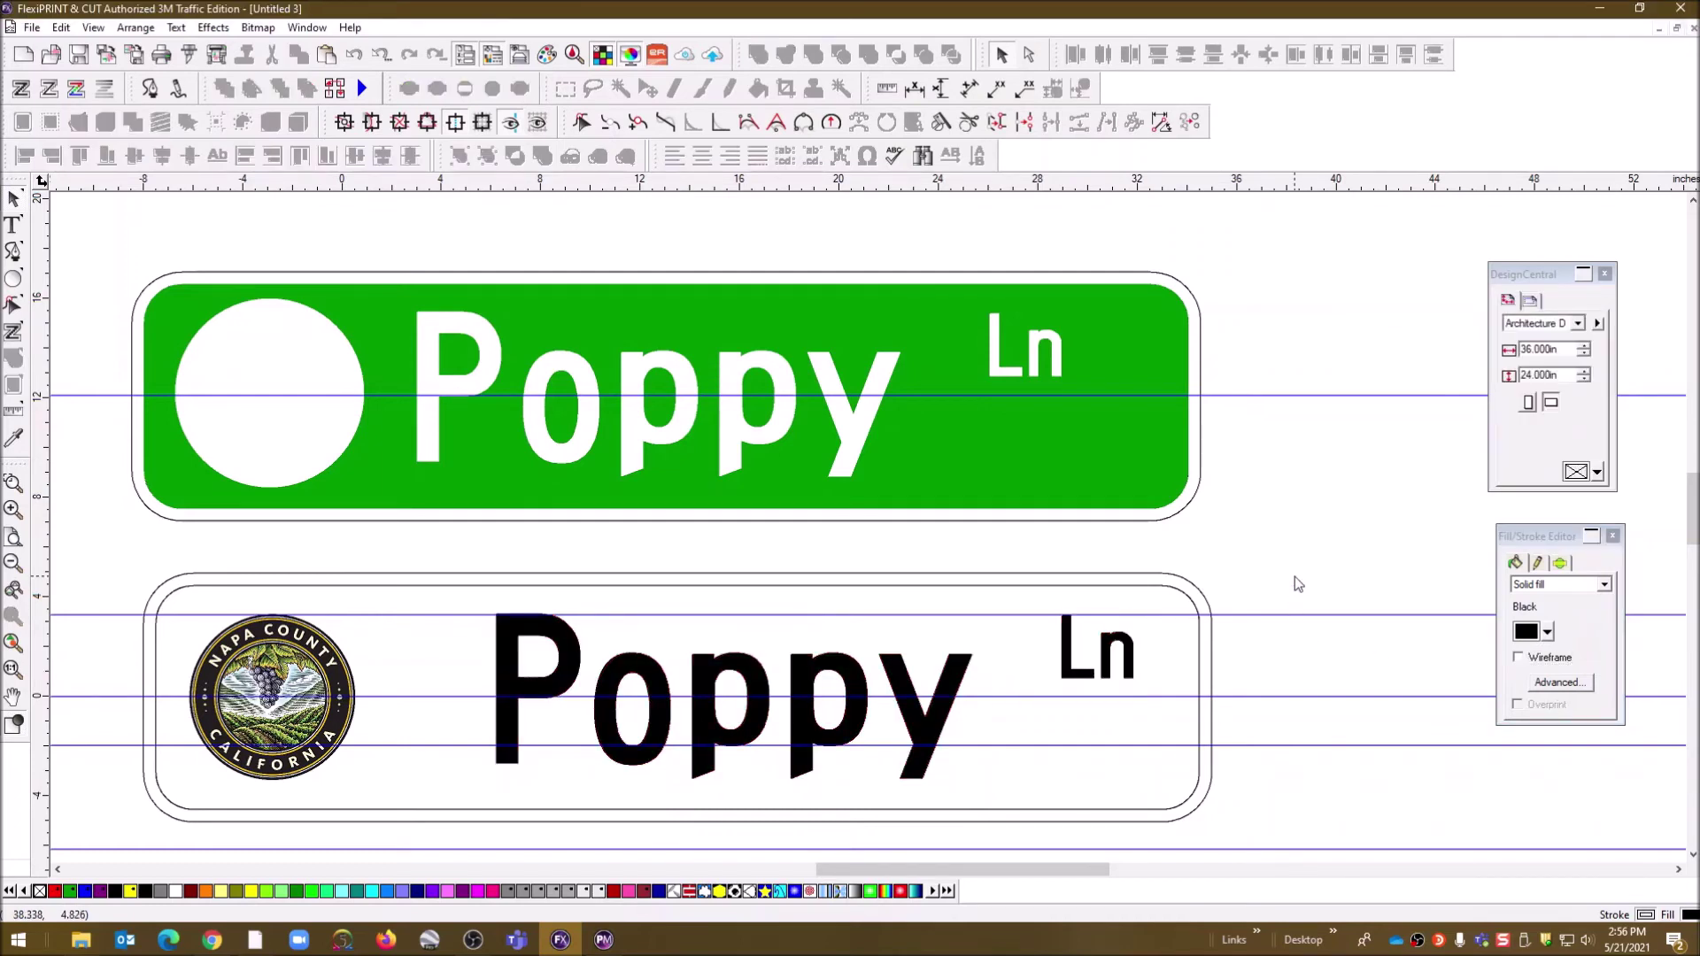